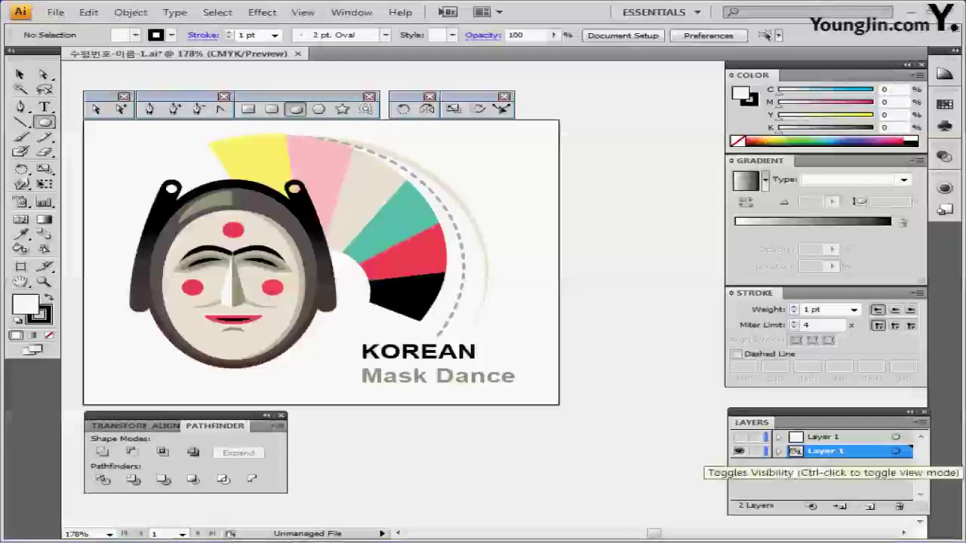
Hide the reference artwork layer, show the empty upper layer with its guides, and make that layer active.
{"action": "left_click", "coordinate": [738, 451]}
{"action": "left_click", "coordinate": [739, 437]}
{"action": "key", "text": "ctrl+y"}
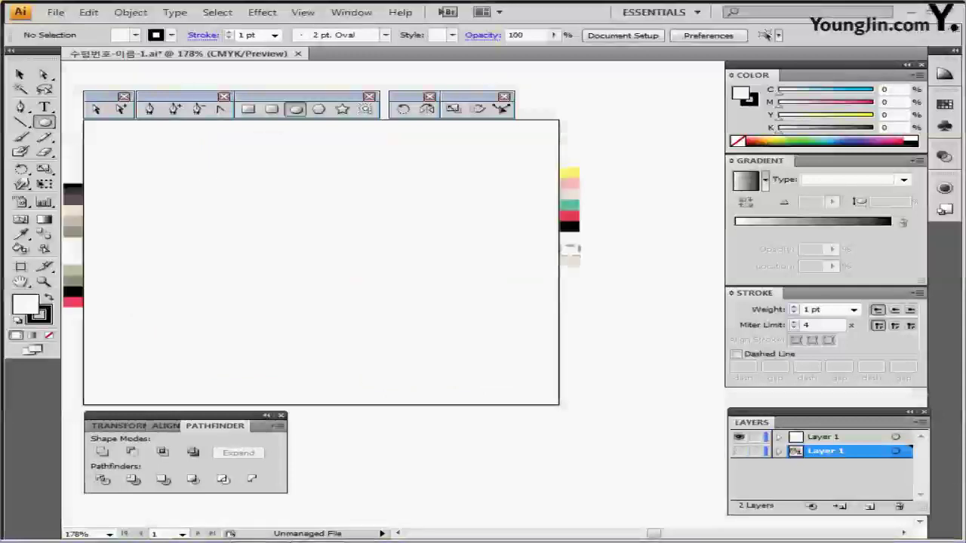
{"action": "key", "text": "ctrl+semicolon"}
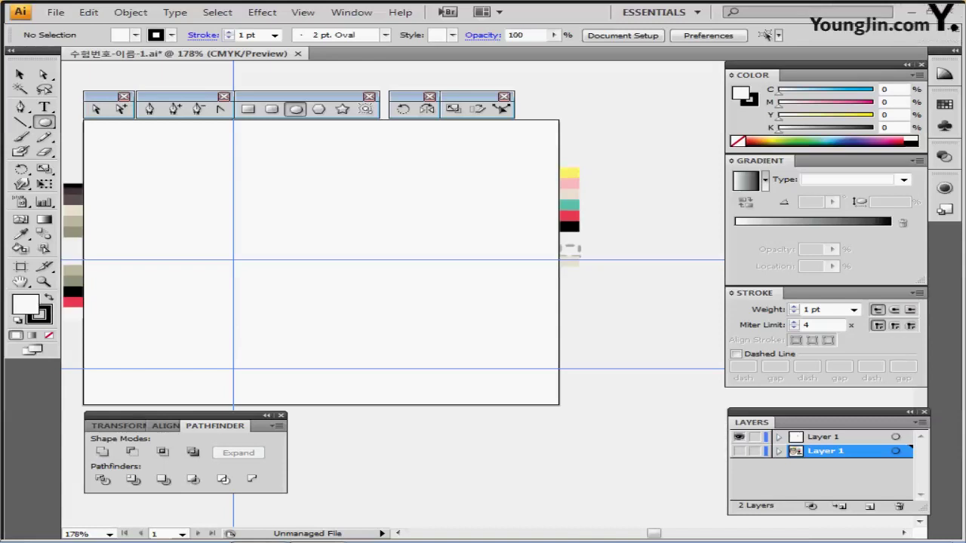
{"action": "left_click", "coordinate": [824, 437]}
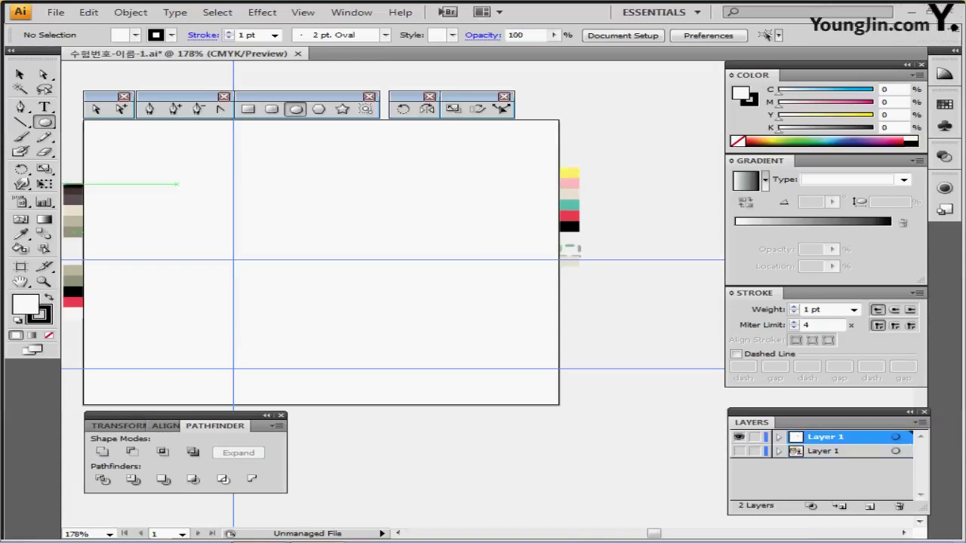
{"action": "left_click", "coordinate": [570, 249]}
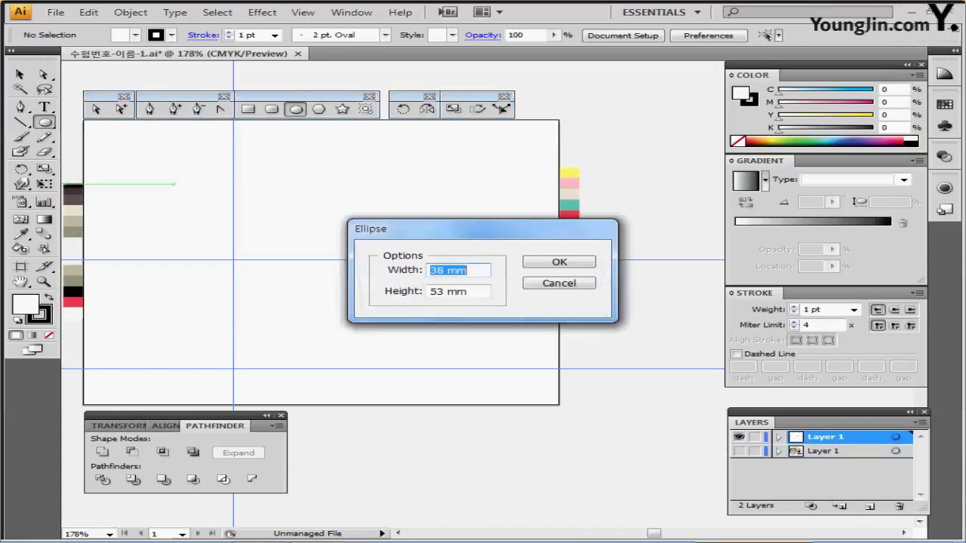
{"action": "key", "text": "Tab"}
{"action": "type", "text": "38"}
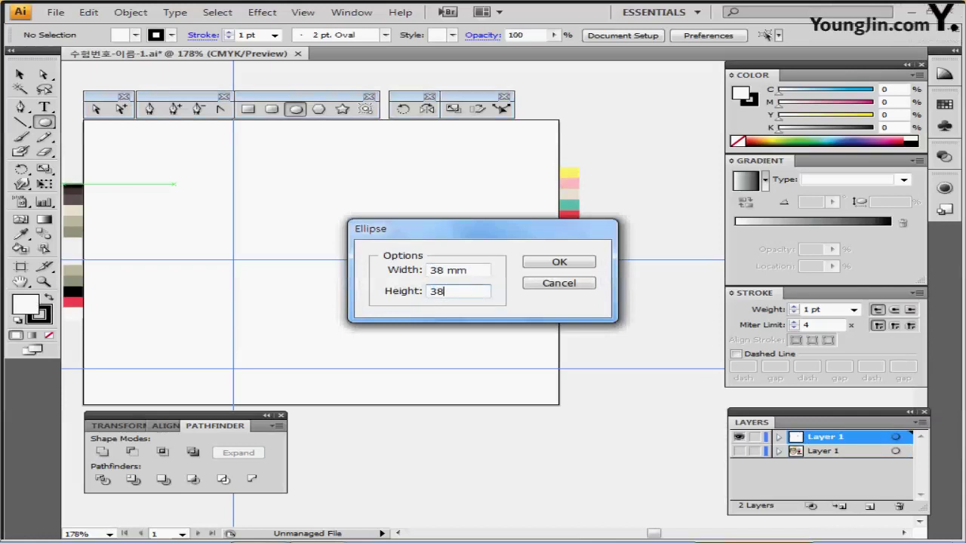
{"action": "key", "text": "Tab"}
{"action": "key", "text": "Tab"}
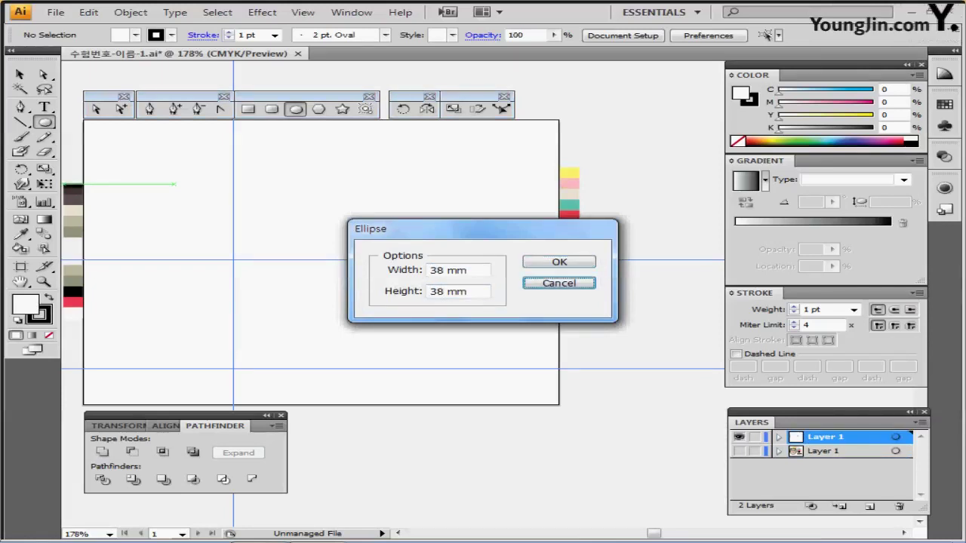
{"action": "key", "text": "Tab"}
{"action": "key", "text": "Tab"}
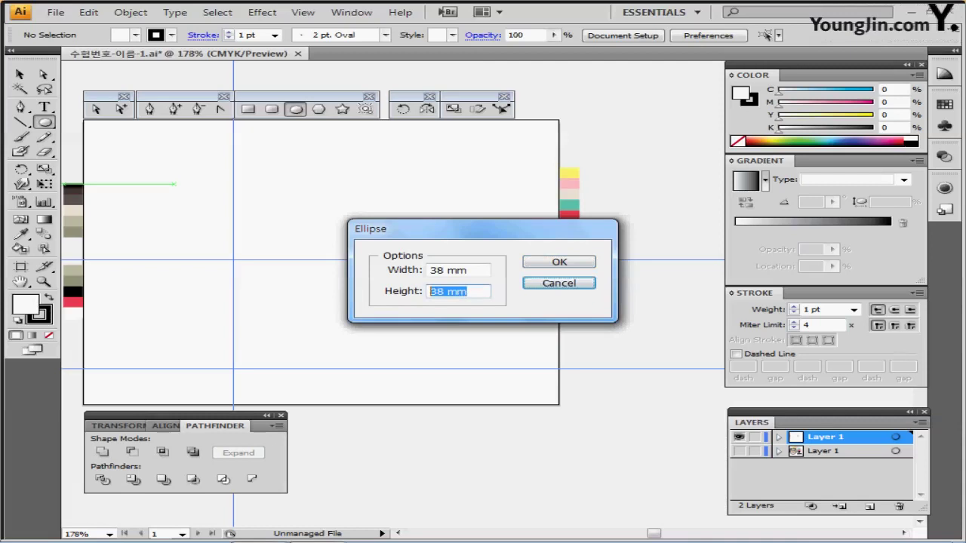
{"action": "type", "text": "32"}
{"action": "key", "text": "Return"}
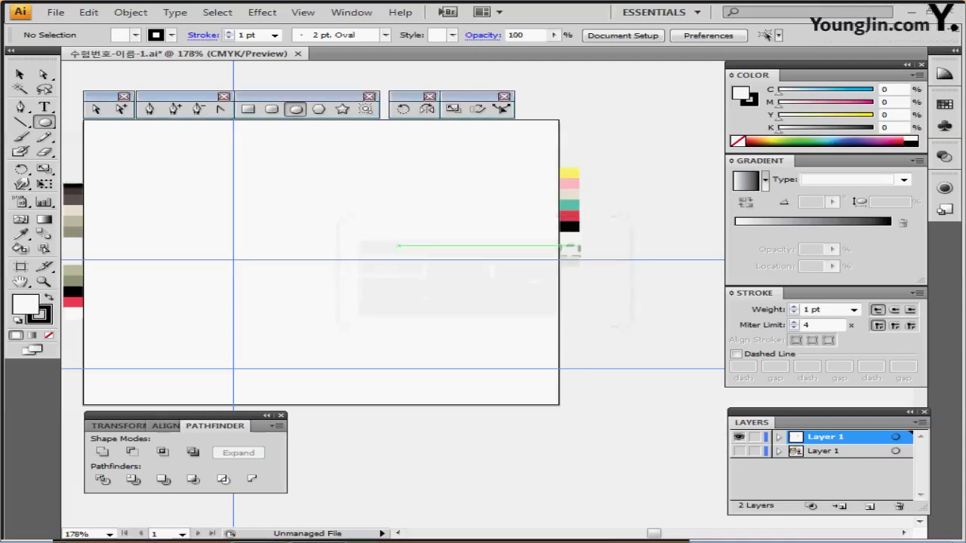
Create a 38 mm by 40 mm ellipse for the face and centre it on the vertical guide above the lower guide.
{"action": "left_click", "coordinate": [124, 168]}
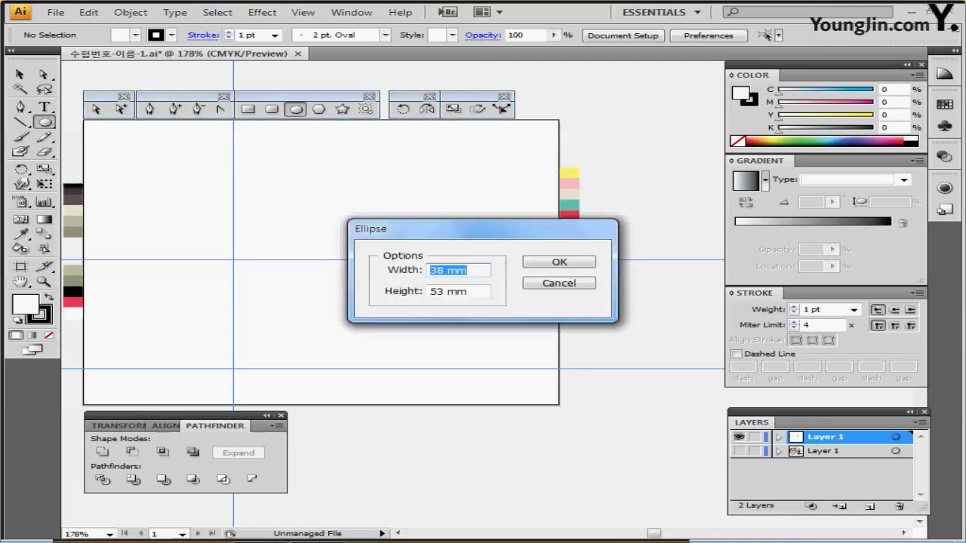
{"action": "key", "text": "Tab"}
{"action": "type", "text": "40"}
{"action": "key", "text": "Return"}
{"action": "left_click_drag", "start_coordinate": [268, 237], "coordinate": [286, 264]}
Check the ellipse against the mask reference artwork, hide the reference again, and save the document.
{"action": "left_click", "coordinate": [739, 451]}
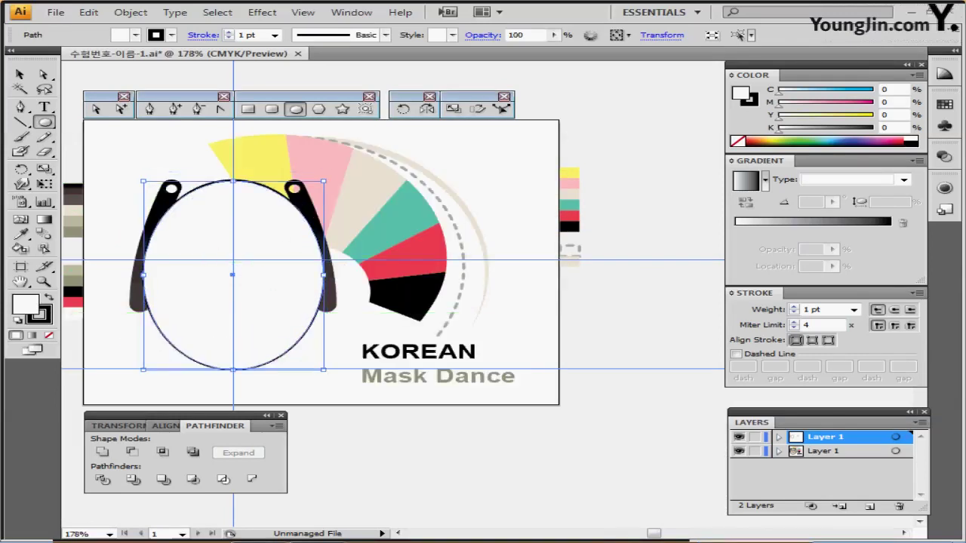
{"action": "left_click", "coordinate": [738, 452]}
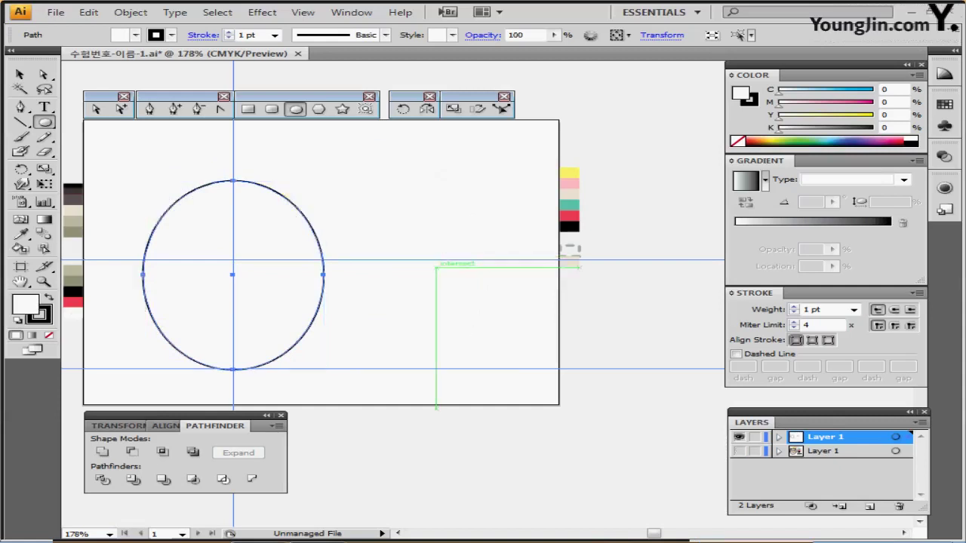
{"action": "key", "text": "ctrl+s"}
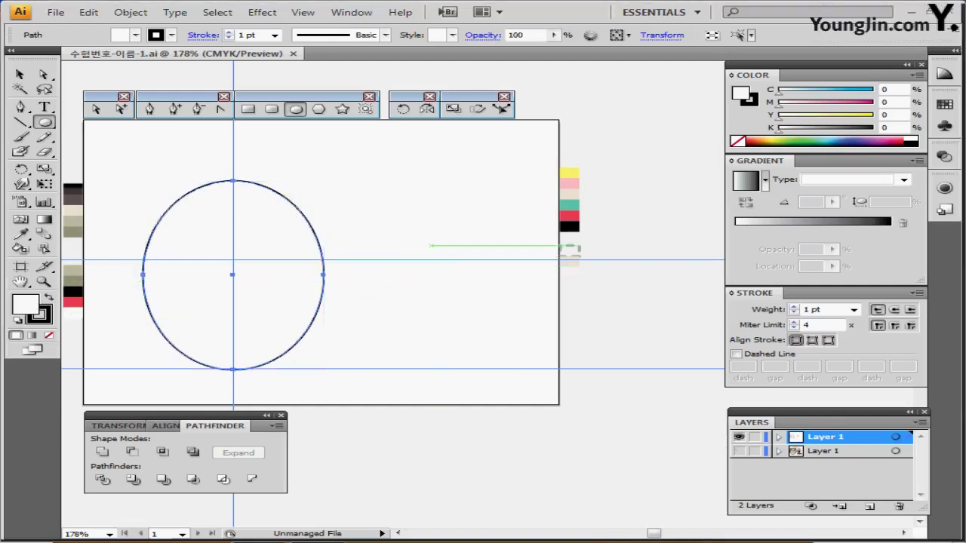
Lock and show the reference layer, and trace the mask's left strap with a curved Pen path from its hole to its lower end.
{"action": "left_click_drag", "start_coordinate": [423, 245], "coordinate": [464, 235]}
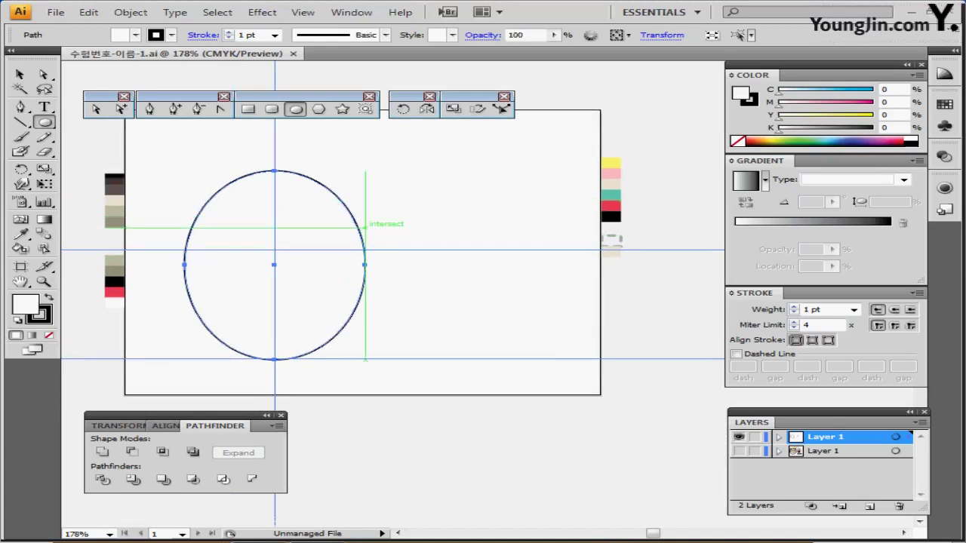
{"action": "key", "text": "p"}
{"action": "key", "text": "p"}
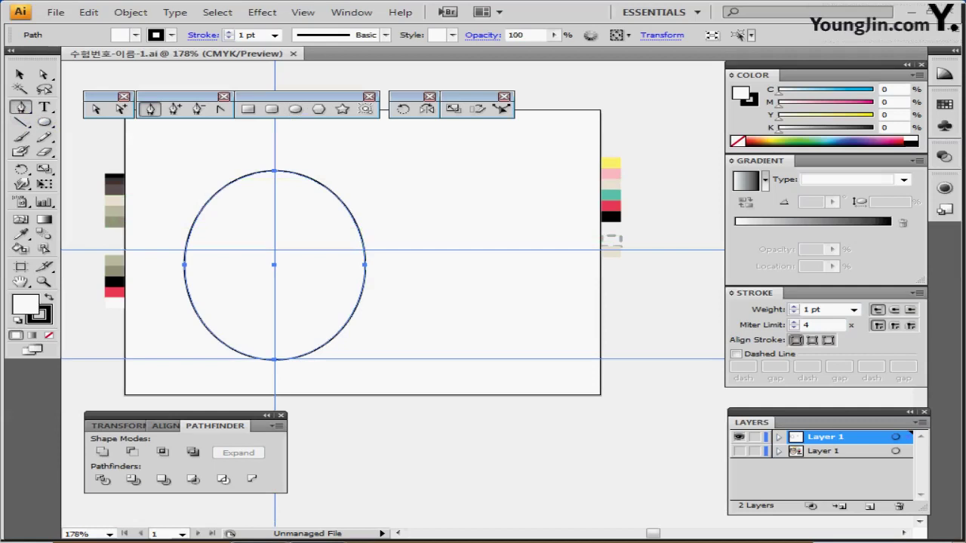
{"action": "left_click", "coordinate": [755, 451]}
{"action": "left_click", "coordinate": [738, 450]}
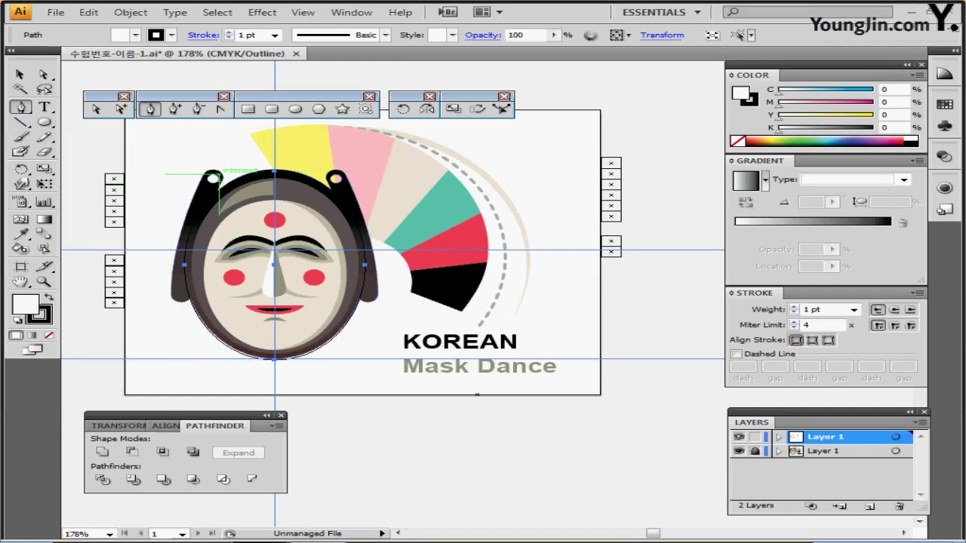
{"action": "left_click", "coordinate": [214, 178]}
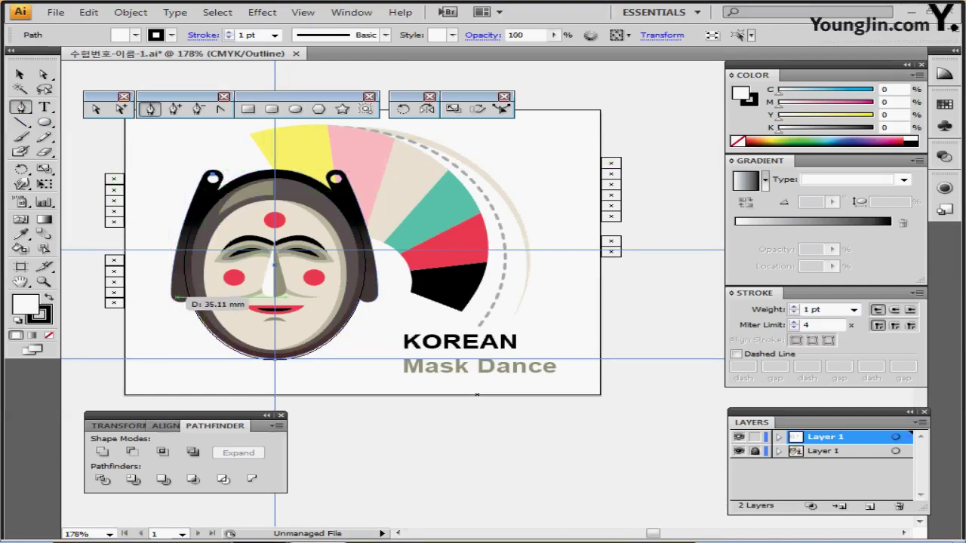
{"action": "left_click_drag", "start_coordinate": [186, 293], "coordinate": [191, 357]}
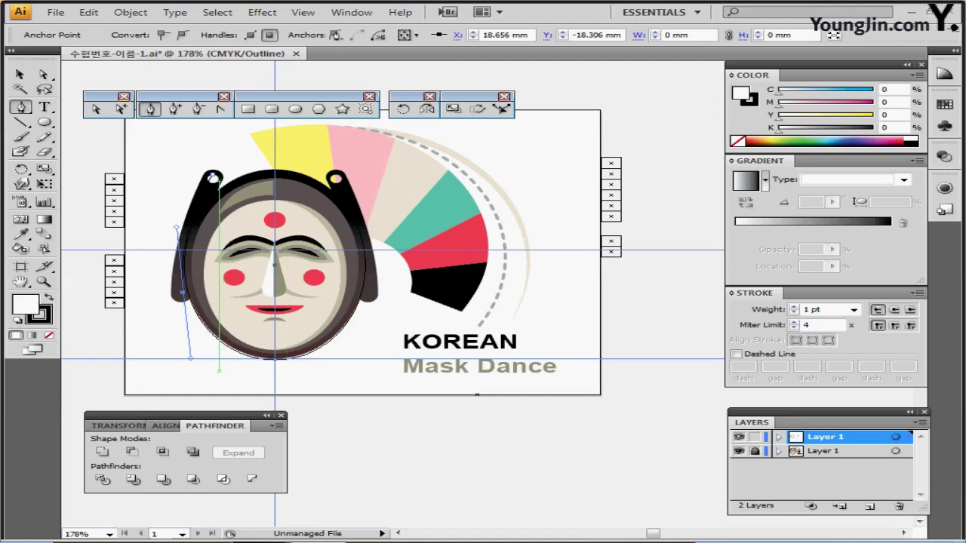
Adjust the strap path's lower anchor point and handle to follow the reference, and return to Preview with the reference hidden.
{"action": "key", "text": "a"}
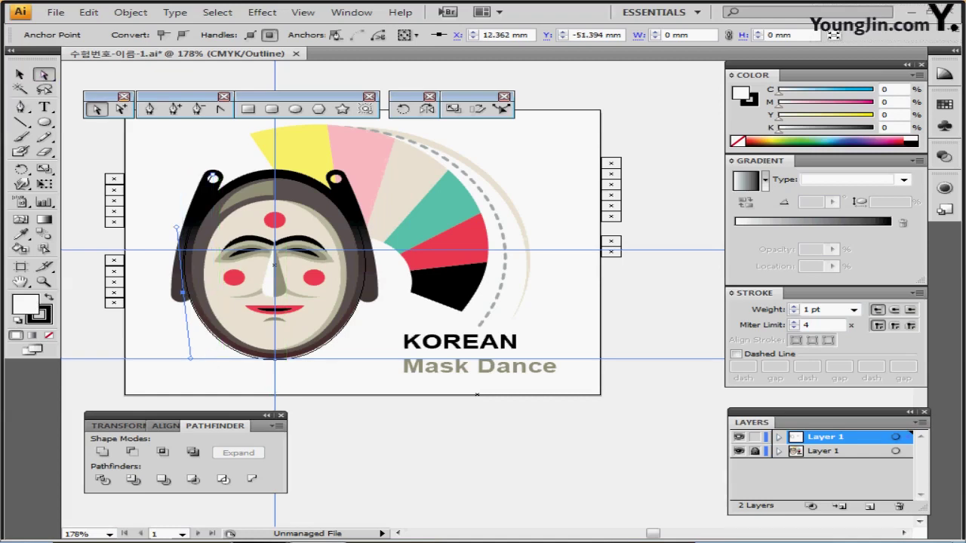
{"action": "left_click_drag", "start_coordinate": [190, 359], "coordinate": [184, 360]}
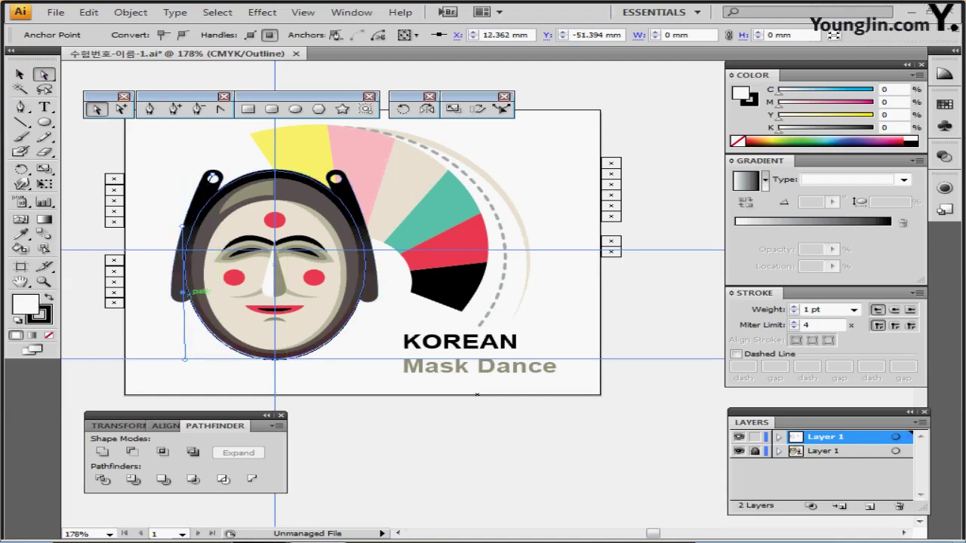
{"action": "left_click_drag", "start_coordinate": [183, 292], "coordinate": [177, 297]}
{"action": "key", "text": "ctrl+shift+w"}
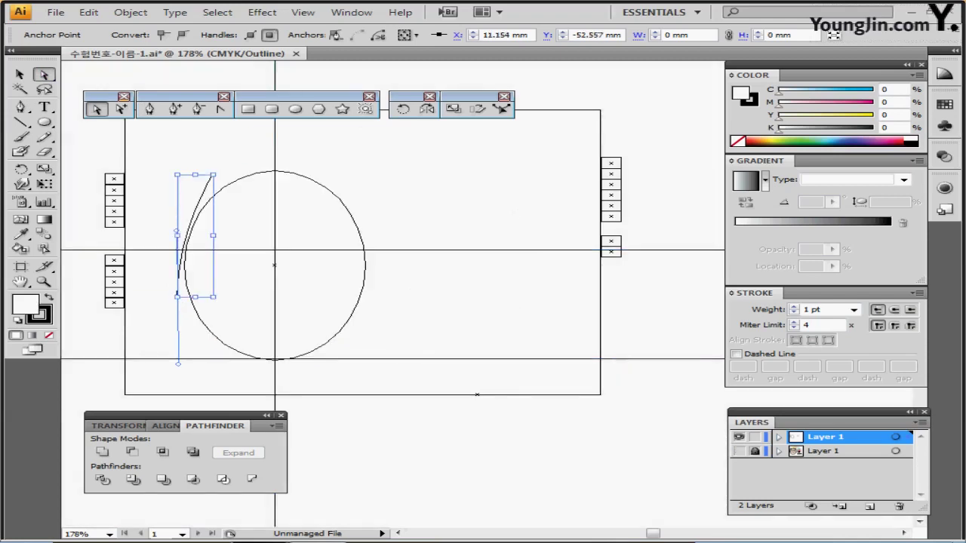
{"action": "key", "text": "ctrl+y"}
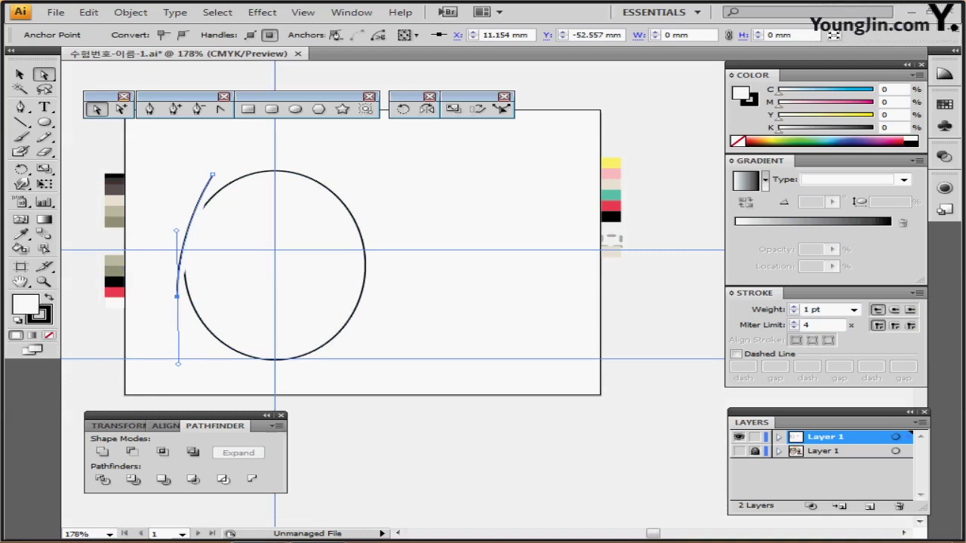
Remove the strap path's fill and give its stroke a 12 pt weight with round caps.
{"action": "key", "text": "slash"}
{"action": "key", "text": "x"}
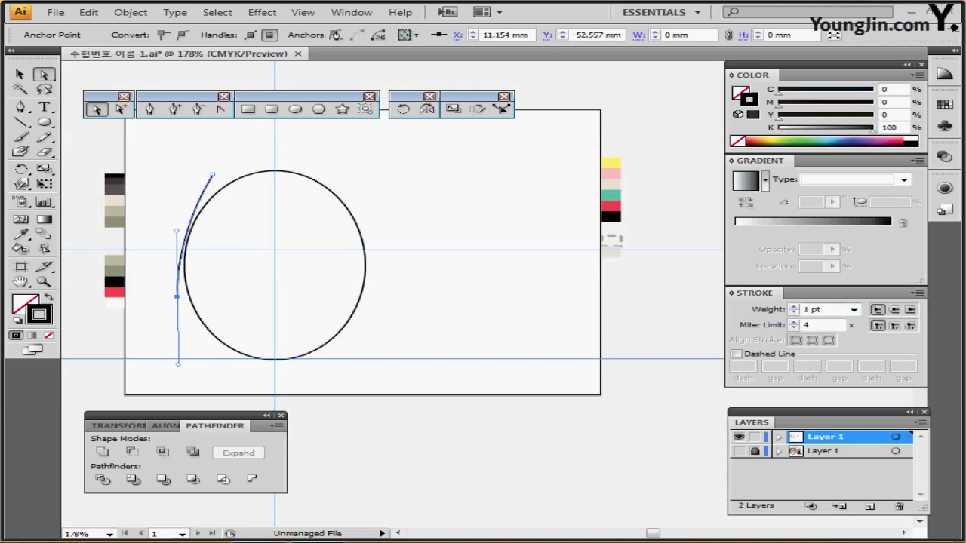
{"action": "left_click", "coordinate": [853, 310]}
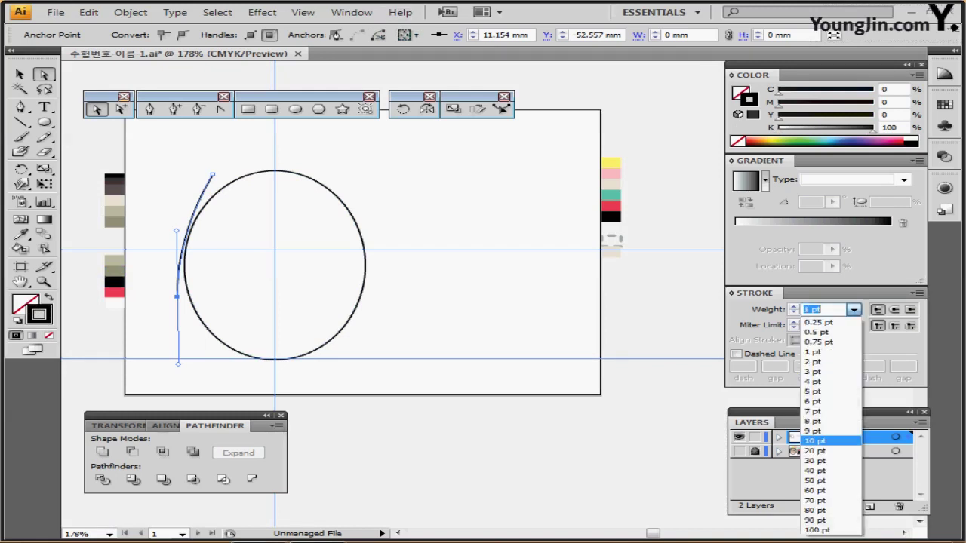
{"action": "left_click", "coordinate": [819, 440]}
{"action": "left_click", "coordinate": [794, 306]}
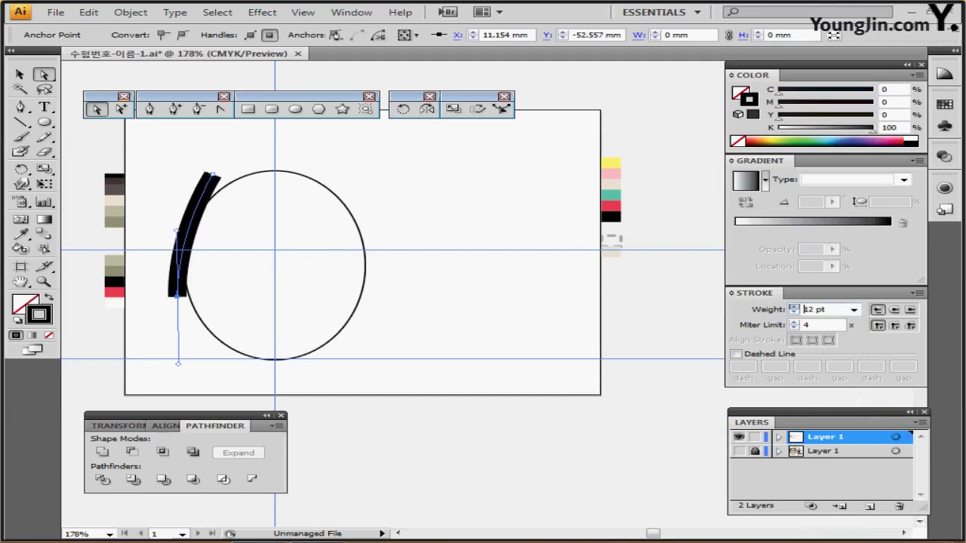
{"action": "left_click", "coordinate": [794, 306]}
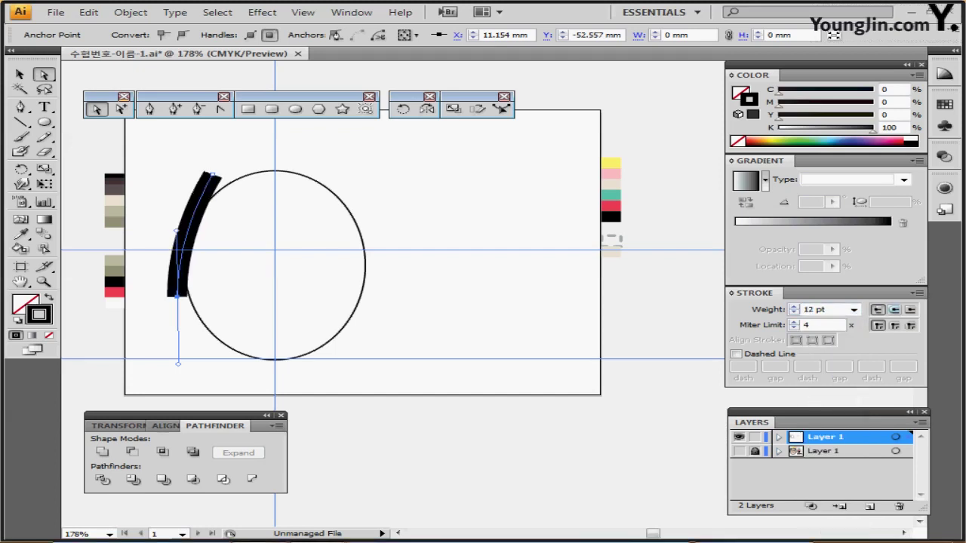
{"action": "left_click", "coordinate": [894, 309]}
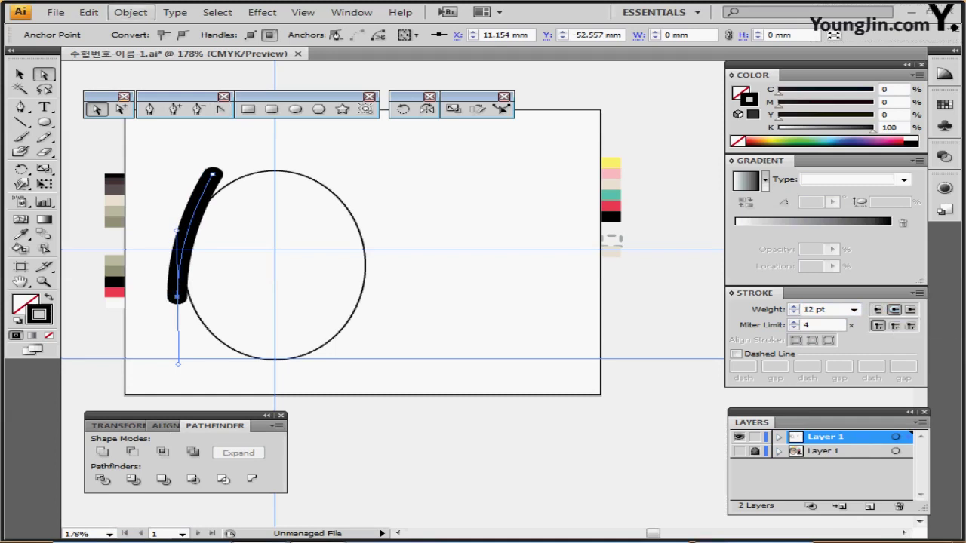
Convert the thick strap path into a filled shape with Outline Stroke.
{"action": "left_click", "coordinate": [130, 12]}
{"action": "mouse_move", "coordinate": [189, 285]}
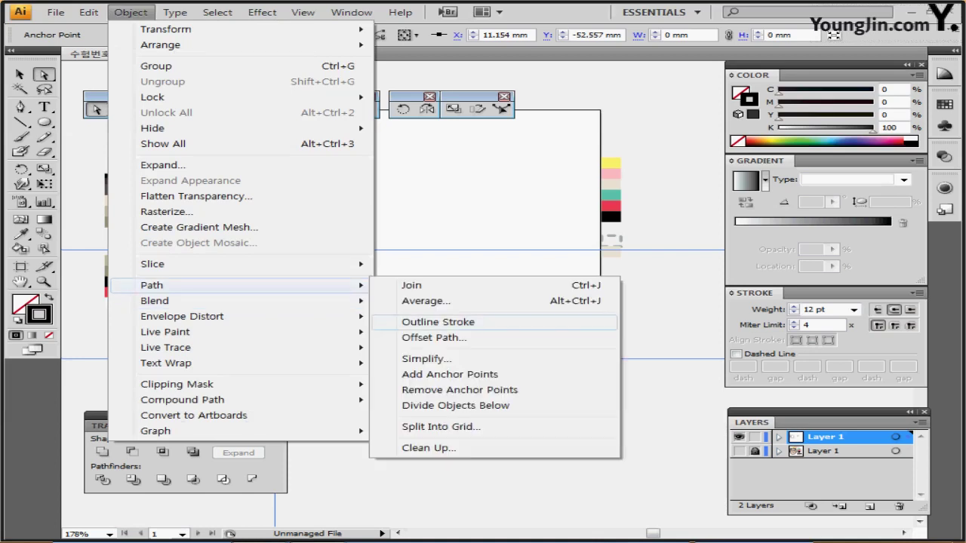
{"action": "left_click", "coordinate": [438, 321]}
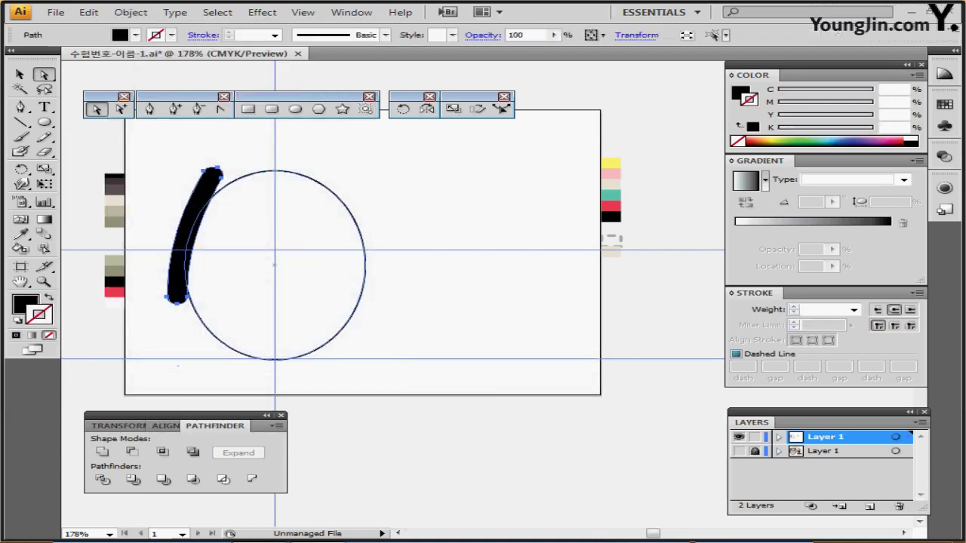
Draw a small ellipse for the hole in the strap's upper end and nudge it into place.
{"action": "key", "text": "l"}
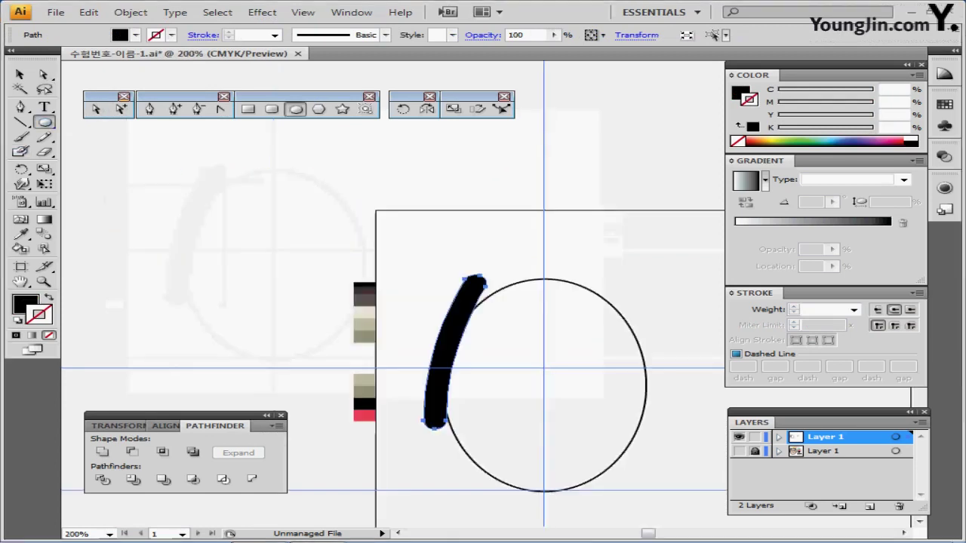
{"action": "left_click_drag", "start_coordinate": [375, 343], "coordinate": [195, 267]}
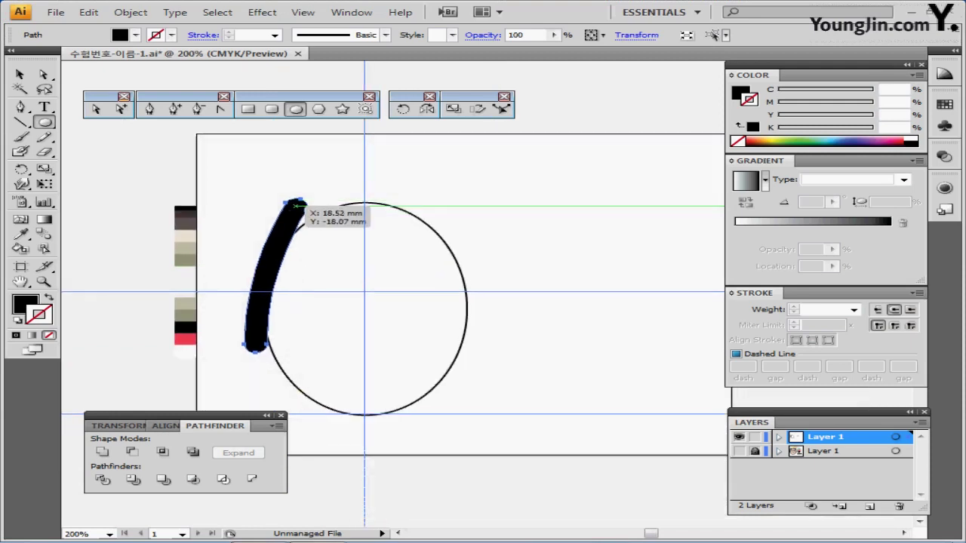
{"action": "left_click_drag", "start_coordinate": [296, 203], "coordinate": [306, 210]}
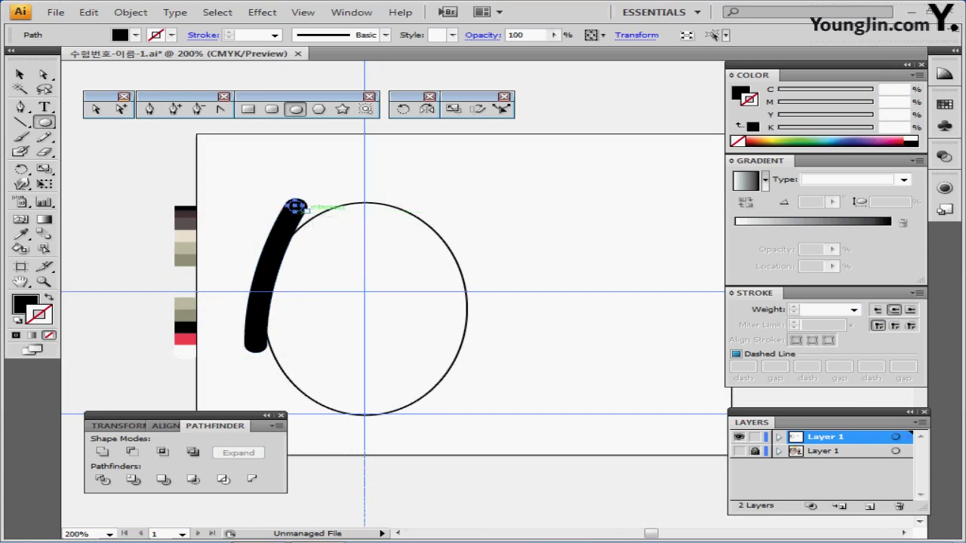
{"action": "key", "text": "ctrl+plus"}
{"action": "key", "text": "ctrl+plus"}
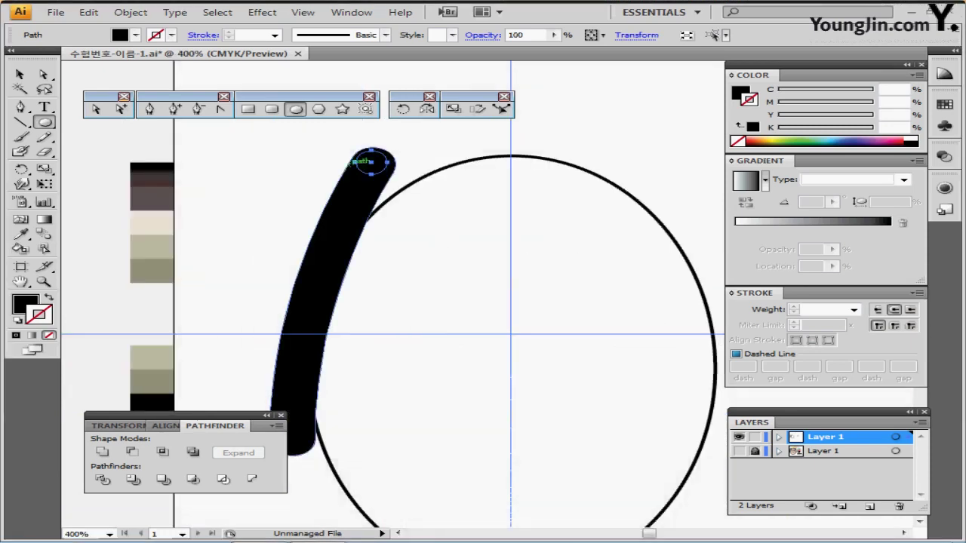
{"action": "left_click_drag", "start_coordinate": [364, 175], "coordinate": [360, 172]}
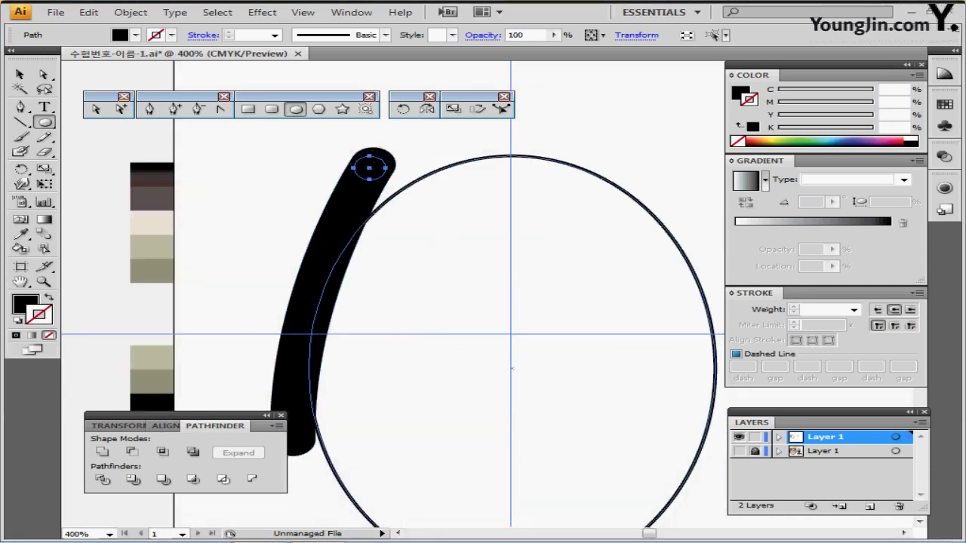
Nudge the strap and its hole ellipse down to match the reference in Outline view, and return to Preview with the reference hidden.
{"action": "left_click", "coordinate": [738, 450]}
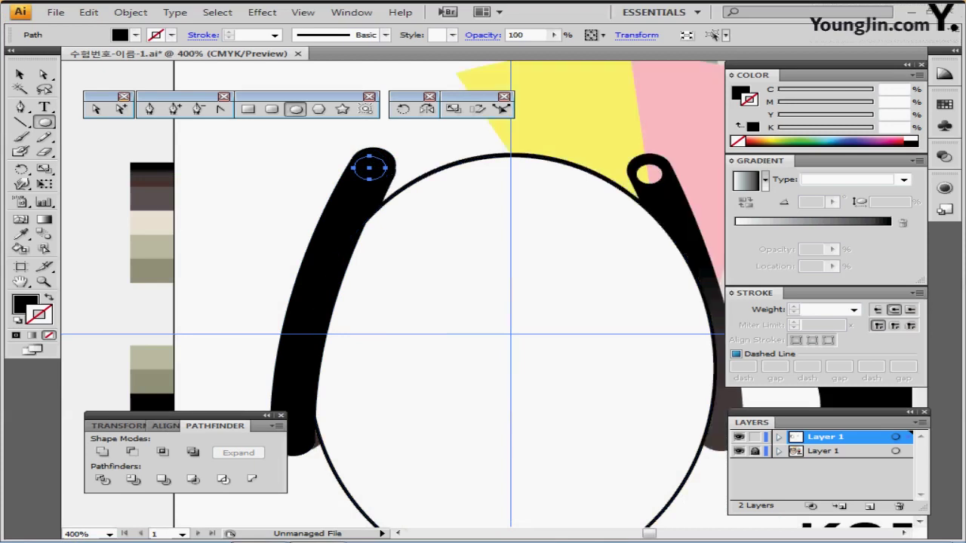
{"action": "key", "text": "a"}
{"action": "key", "text": "v"}
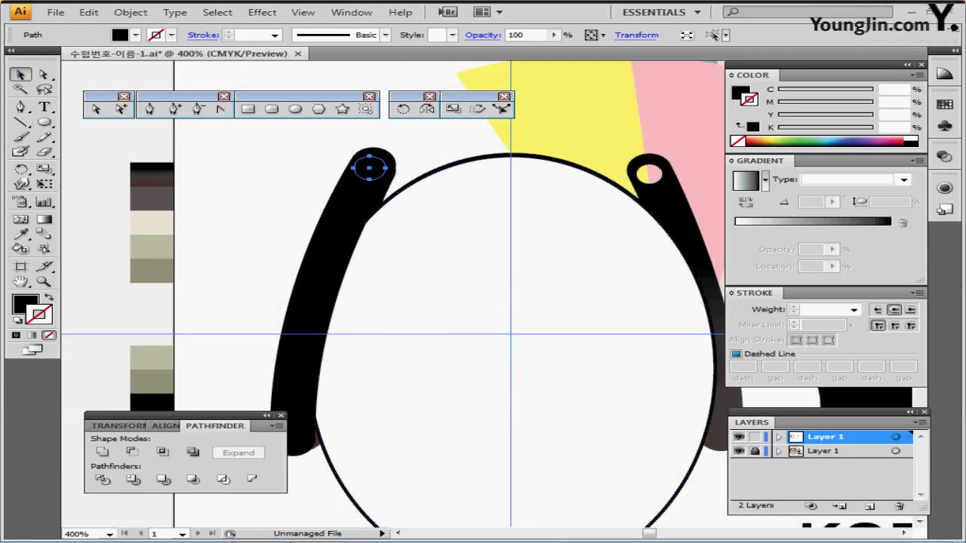
{"action": "key", "text": "ctrl+y"}
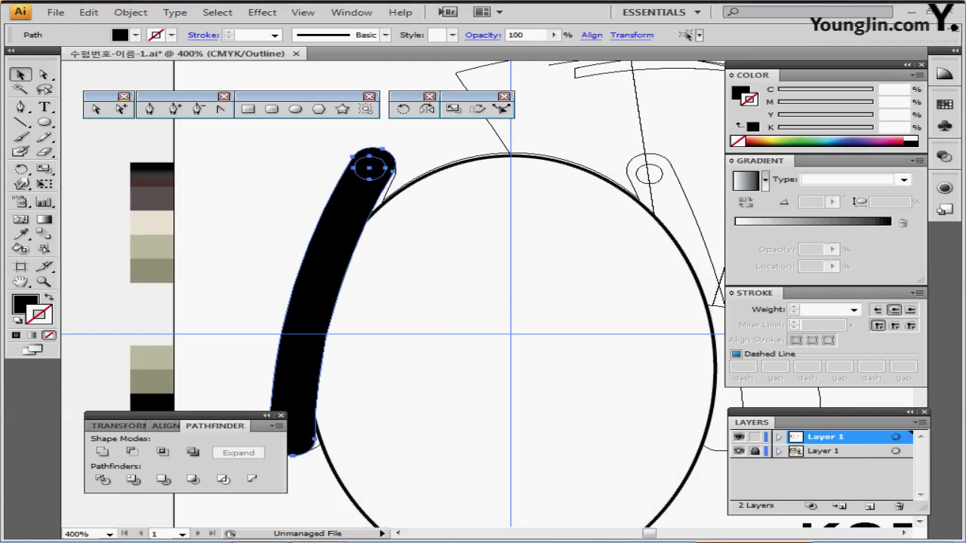
{"action": "key", "text": "Right"}
{"action": "key", "text": "Right"}
{"action": "key", "text": "Right"}
{"action": "key", "text": "Down"}
{"action": "key", "text": "Down"}
{"action": "key", "text": "Down"}
{"action": "key", "text": "Left"}
{"action": "key", "text": "Left"}
{"action": "key", "text": "Left"}
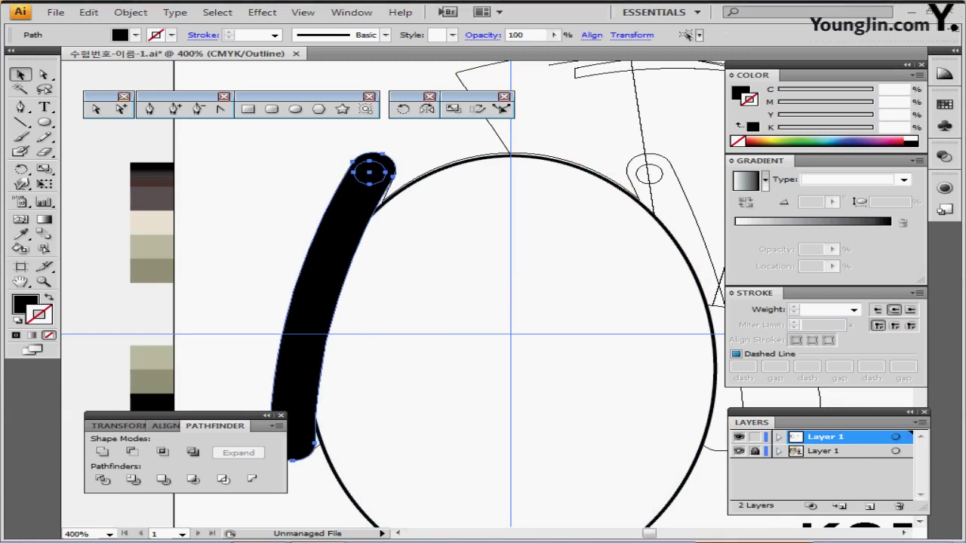
{"action": "key", "text": "ctrl+y"}
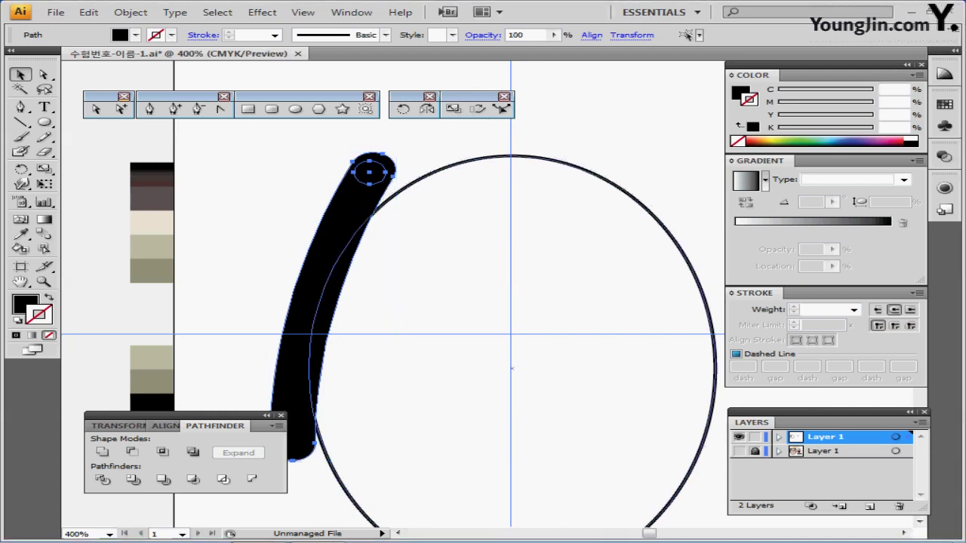
Cut the small ellipse out of the strap's upper end with Minus Front.
{"action": "scroll", "coordinate": [394, 202], "scroll_direction": "down", "scroll_amount": 1}
{"action": "left_click_drag", "start_coordinate": [394, 202], "coordinate": [296, 177]}
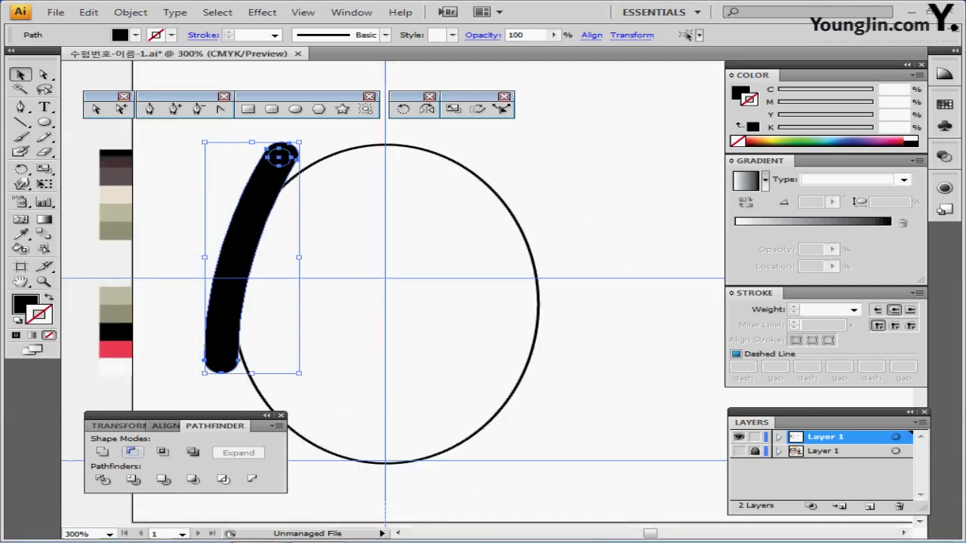
{"action": "left_click", "coordinate": [131, 452]}
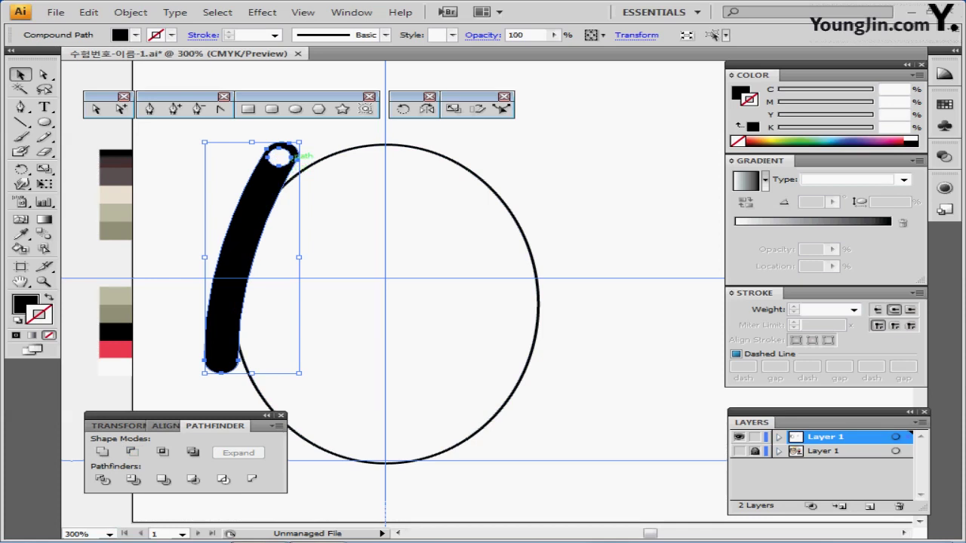
{"action": "key", "text": "o"}
{"action": "key", "text": "ctrl+shift+b"}
{"action": "left_click_drag", "start_coordinate": [348, 143], "coordinate": [387, 174]}
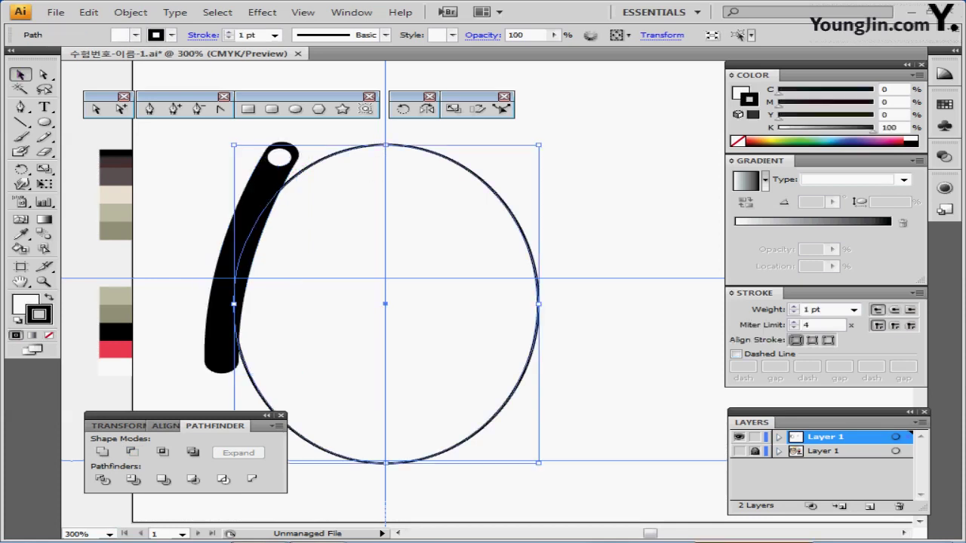
Reflect a copy of the strap across the vertical axis at the face's vertical centre guide to form the opposite strap.
{"action": "left_click", "coordinate": [270, 188]}
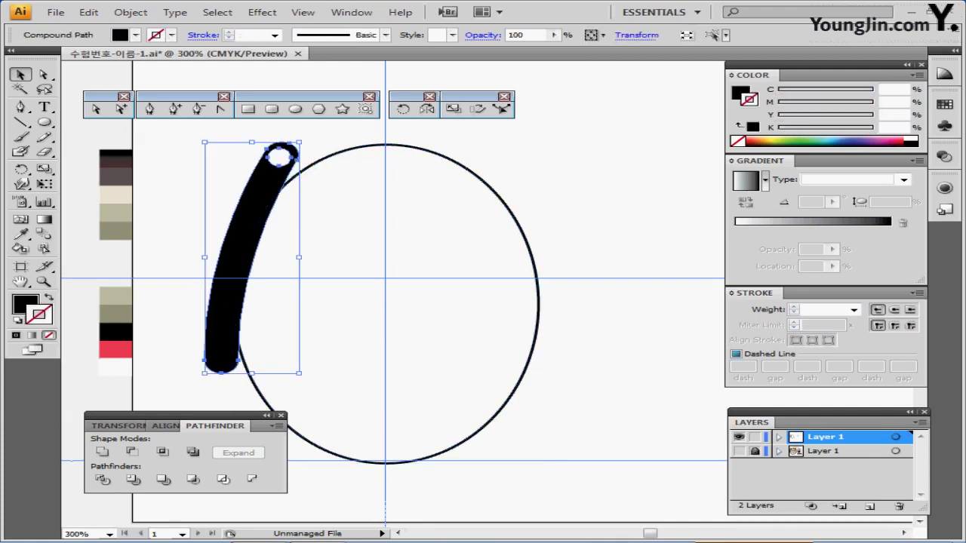
{"action": "key", "text": "shift+r"}
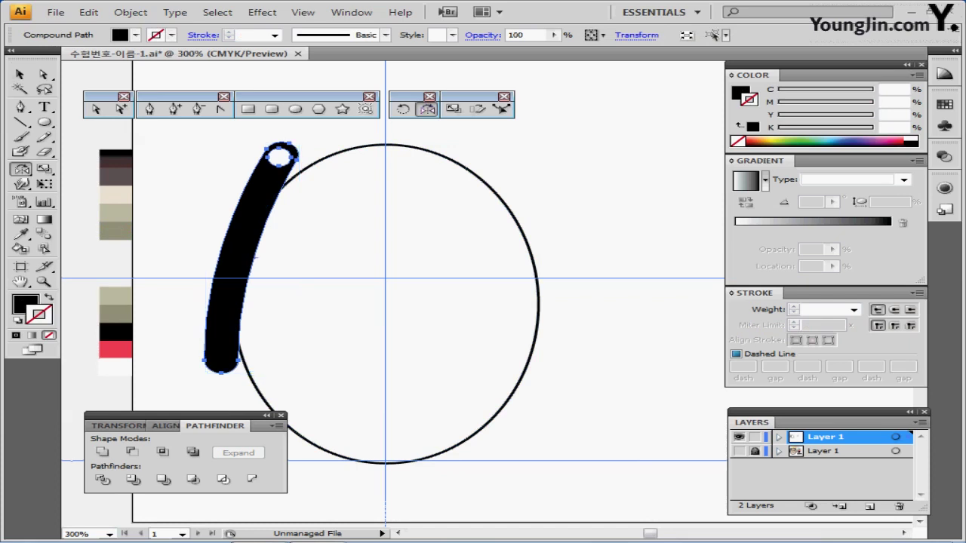
{"action": "key", "text": "Return"}
{"action": "left_click_drag", "start_coordinate": [453, 202], "coordinate": [572, 151]}
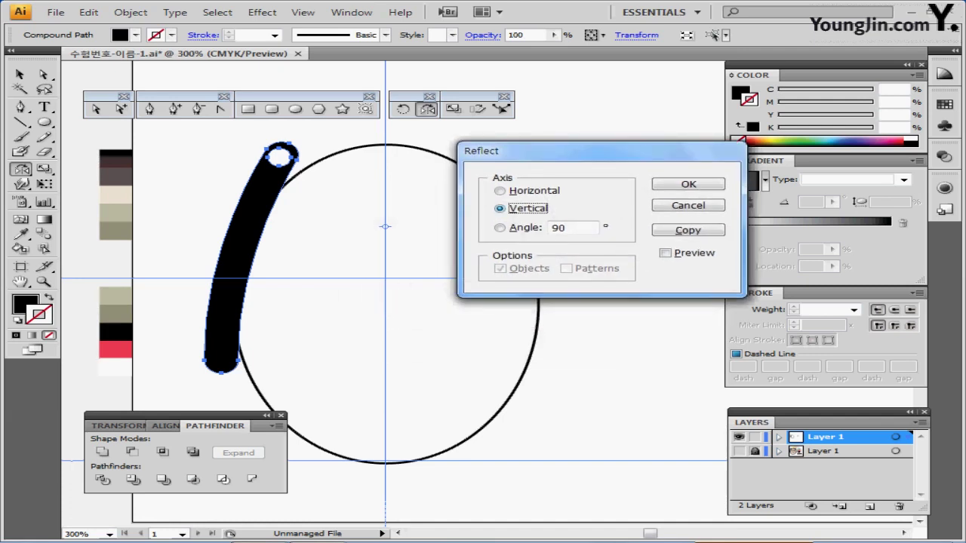
{"action": "left_click", "coordinate": [665, 252]}
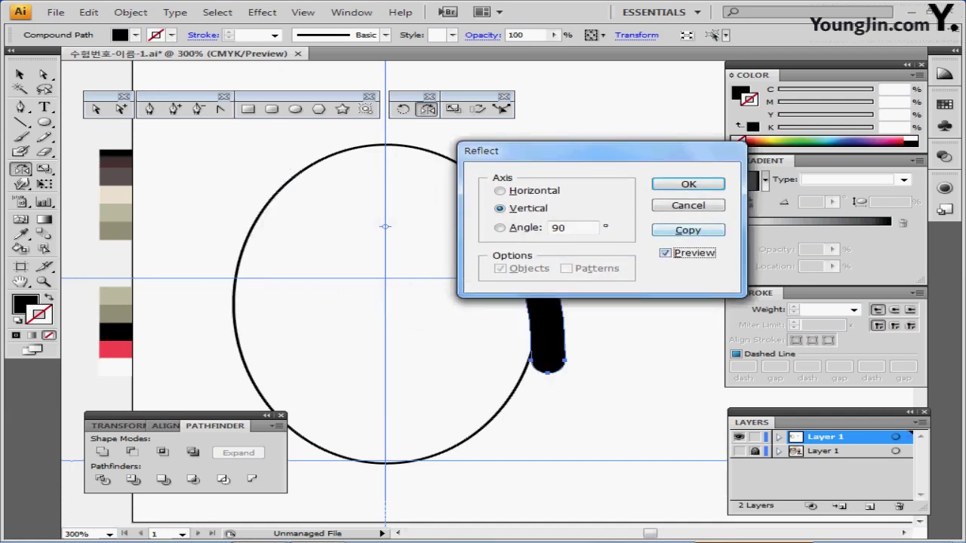
{"action": "left_click", "coordinate": [688, 230]}
{"action": "key", "text": "Return"}
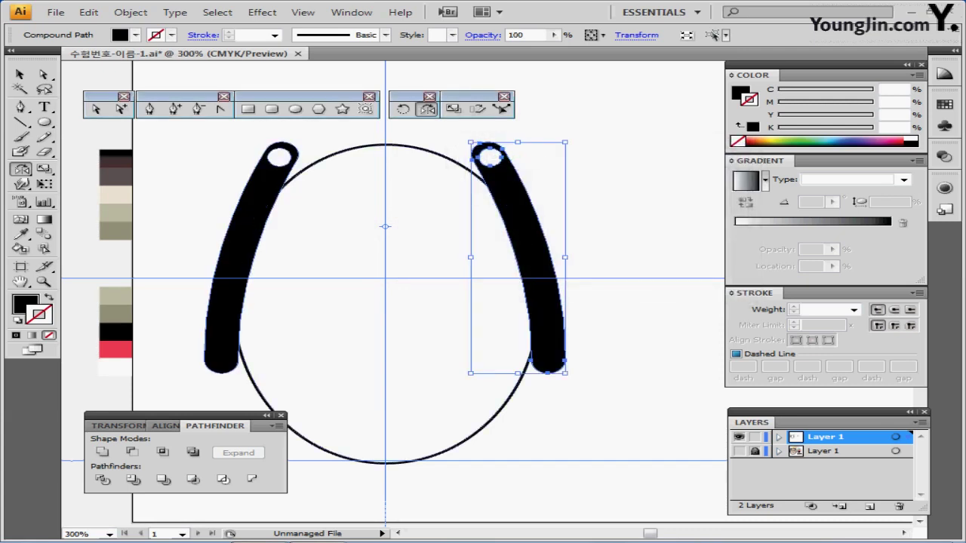
Unite the face ellipse and both straps into one shape and fill it with the brown-to-black gradient sampled from the colour swatches.
{"action": "key", "text": "ctrl+a"}
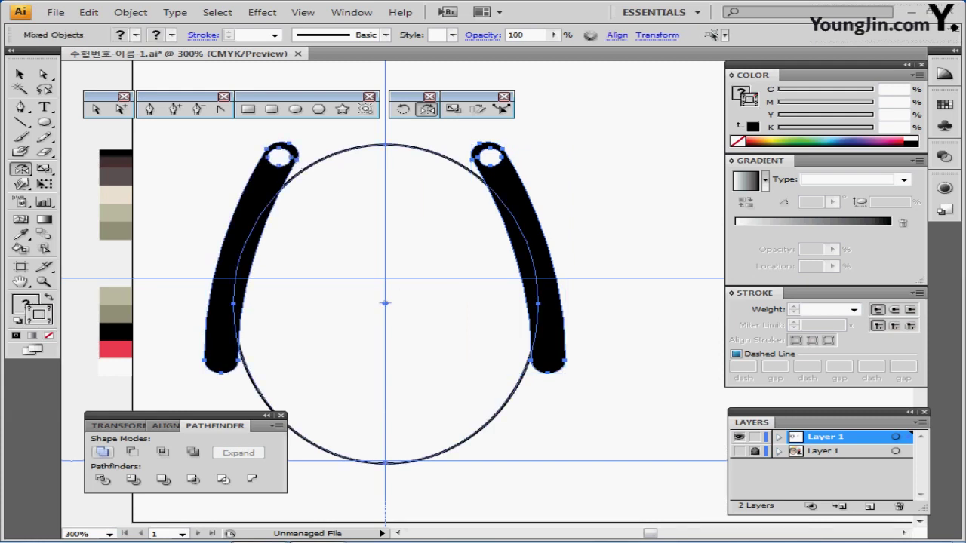
{"action": "left_click", "coordinate": [102, 452]}
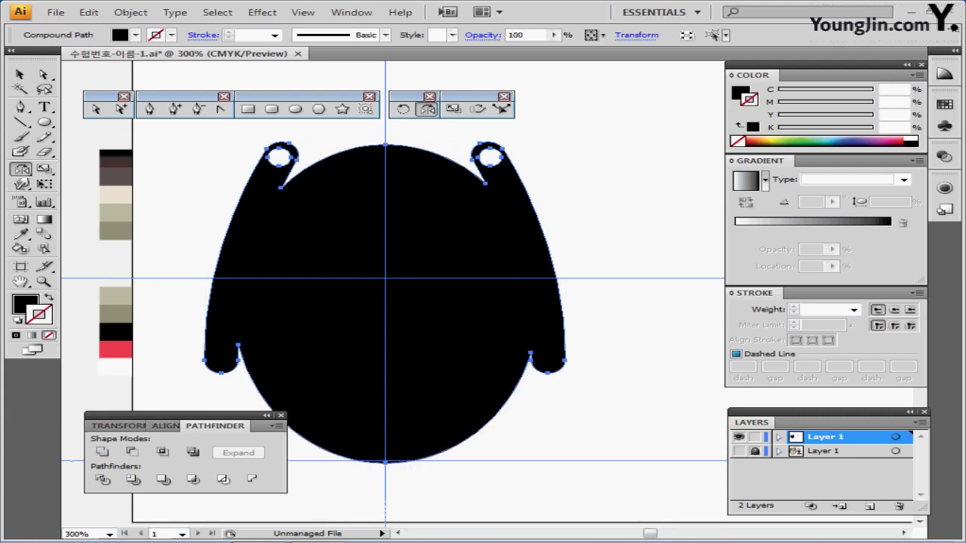
{"action": "key", "text": "i"}
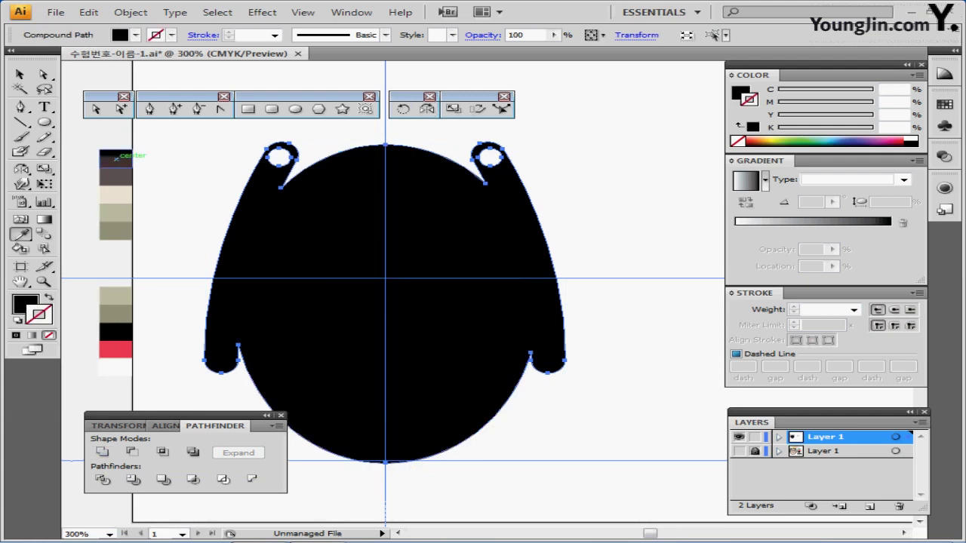
{"action": "left_click", "coordinate": [119, 157]}
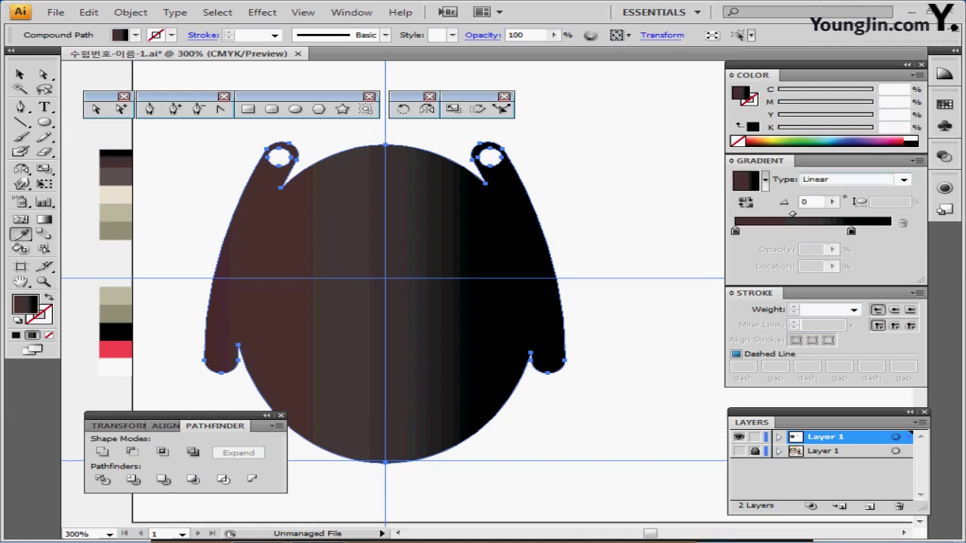
Set the mask shape's gradient angle to 90° and check the colour settings of both gradient stops.
{"action": "double_click", "coordinate": [806, 201]}
{"action": "type", "text": "90"}
{"action": "key", "text": "Return"}
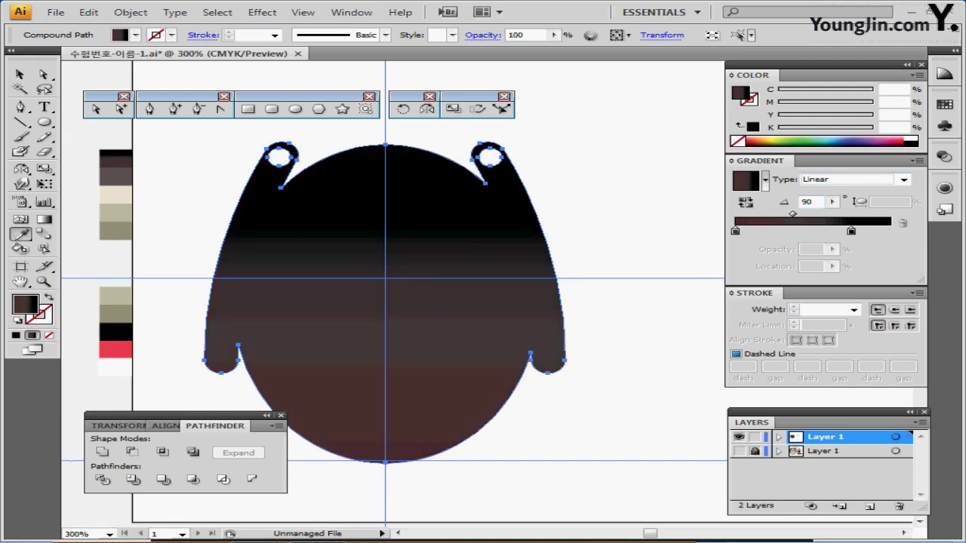
{"action": "left_click", "coordinate": [735, 231]}
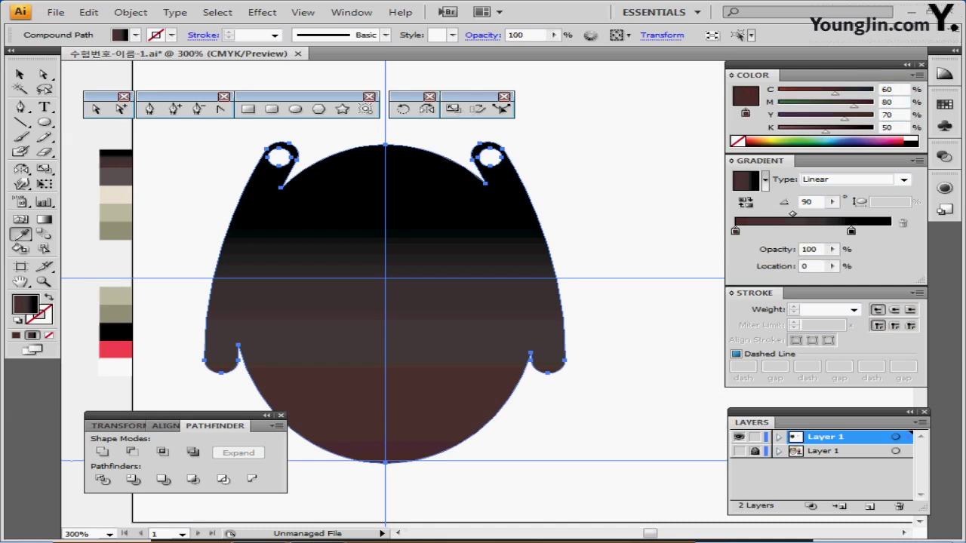
{"action": "left_click", "coordinate": [850, 231]}
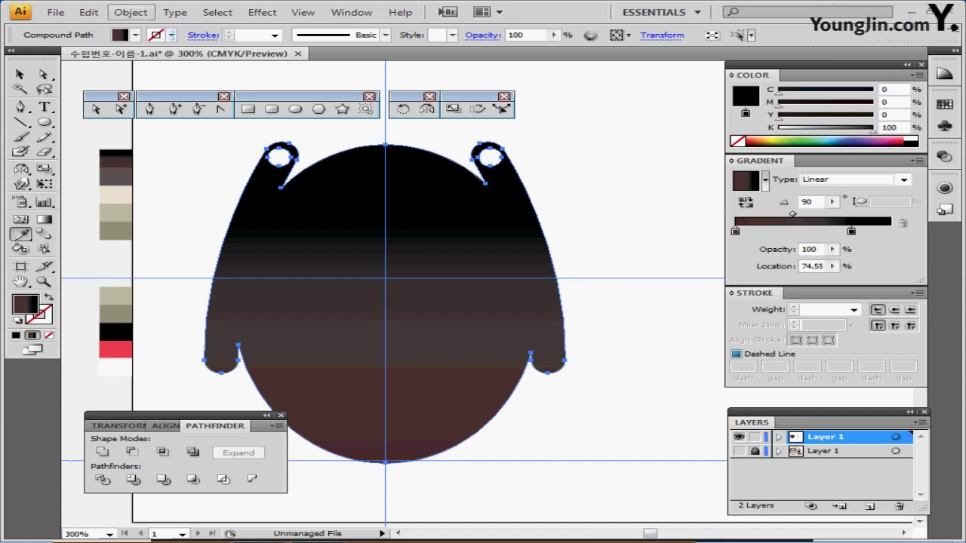
Create an ellipse 35 mm wide and 49 mm high over the mask shape.
{"action": "left_click", "coordinate": [295, 109]}
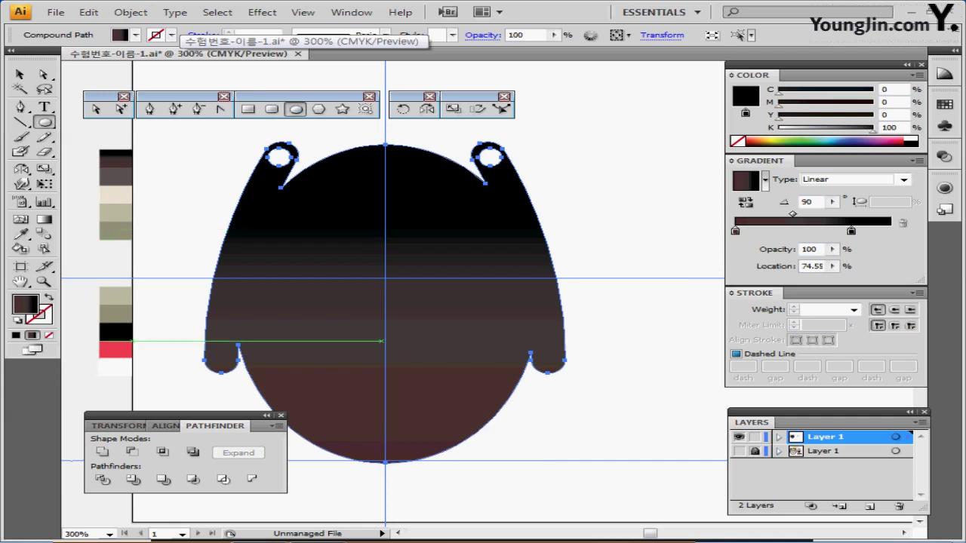
{"action": "left_click", "coordinate": [324, 203]}
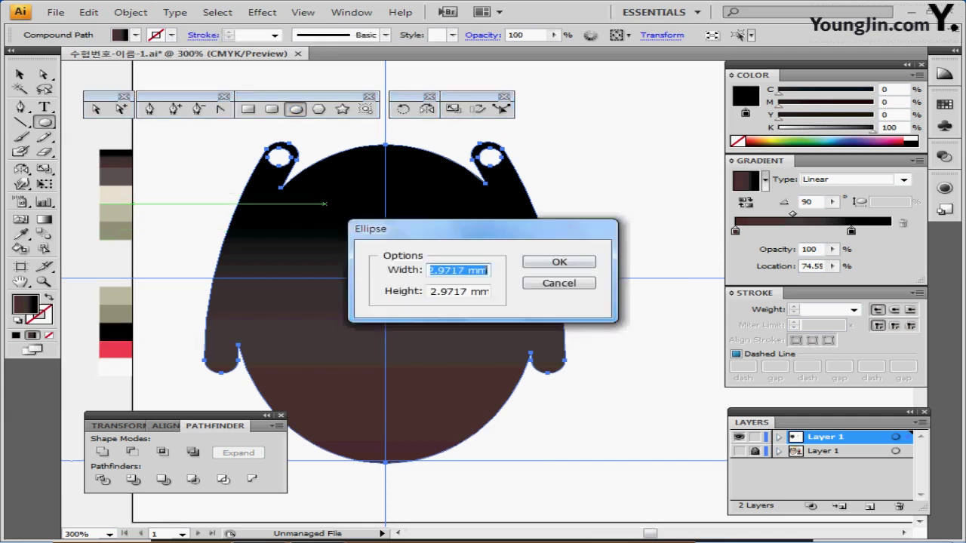
{"action": "type", "text": "35"}
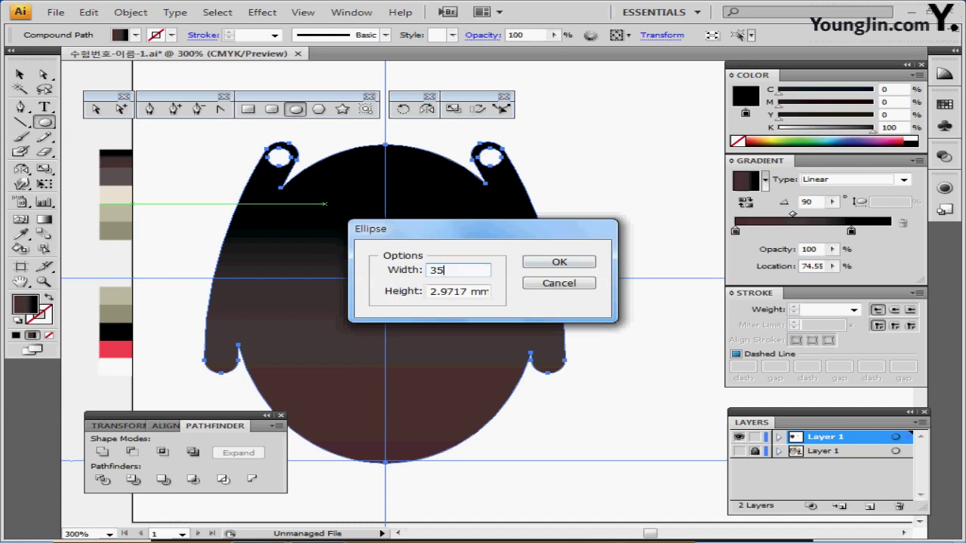
{"action": "key", "text": "Tab"}
{"action": "type", "text": "49"}
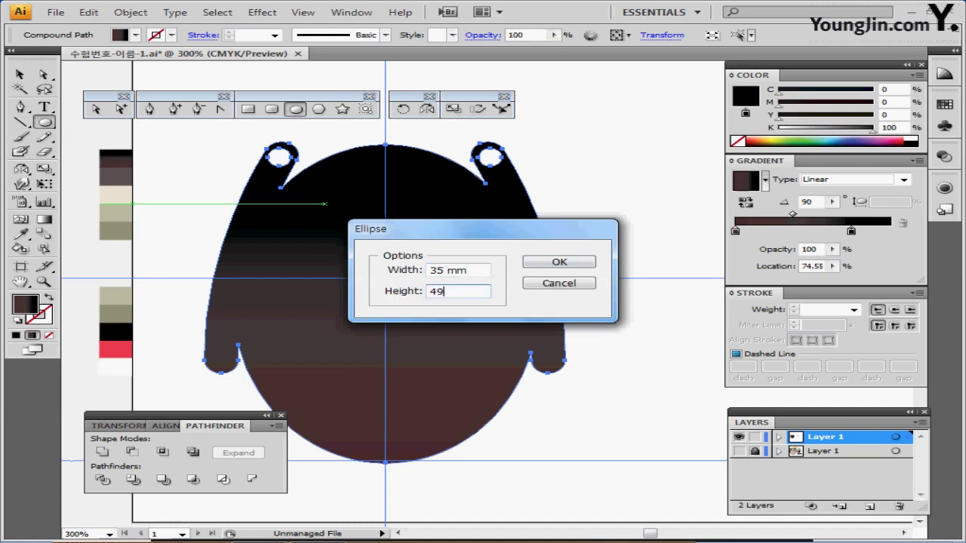
{"action": "key", "text": "Return"}
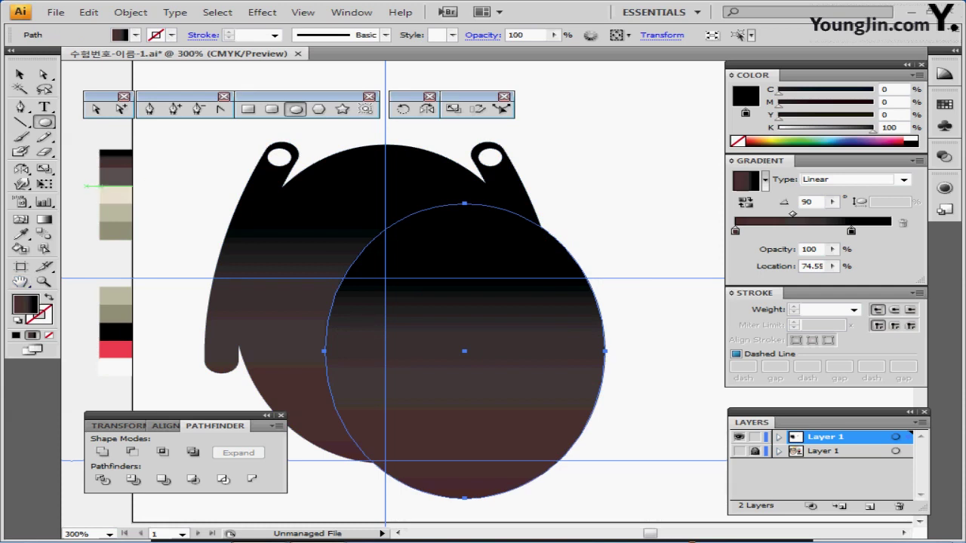
Fill the 35 × 49 mm ellipse with the sampled grey-brown swatch and move it onto the centre of the mask.
{"action": "key", "text": "p"}
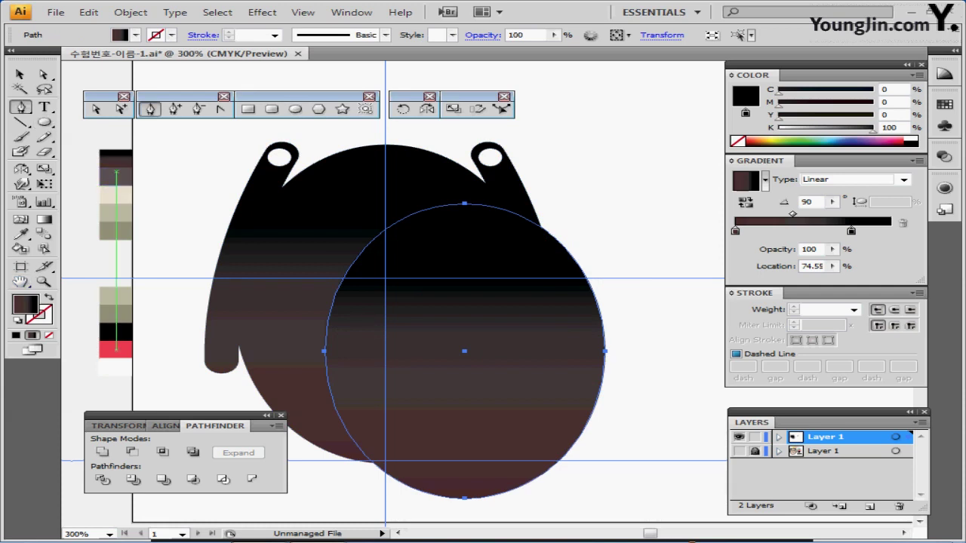
{"action": "key", "text": "i"}
{"action": "left_click", "coordinate": [117, 173]}
{"action": "left_click_drag", "start_coordinate": [506, 372], "coordinate": [426, 332]}
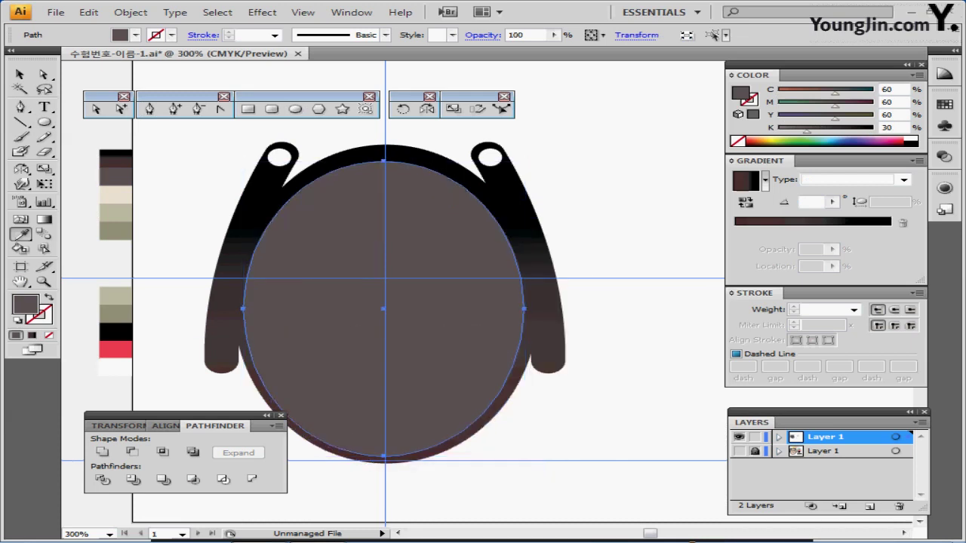
Nudge the grey-brown ellipse to match the reference in Outline view, and return to Preview with the reference hidden.
{"action": "key", "text": "ctrl+y"}
{"action": "left_click", "coordinate": [738, 450]}
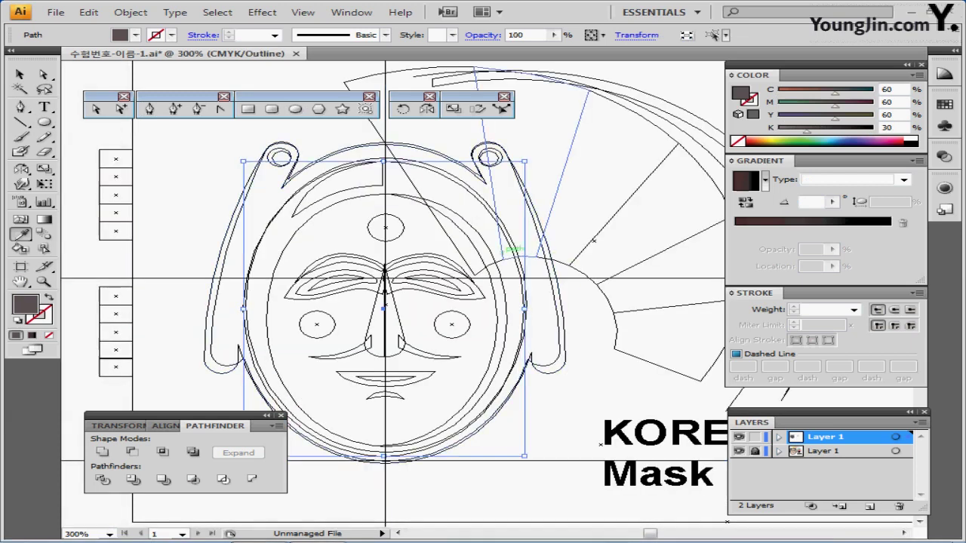
{"action": "key", "text": "Right"}
{"action": "key", "text": "Right"}
{"action": "key", "text": "Down"}
{"action": "key", "text": "Up"}
{"action": "key", "text": "Up"}
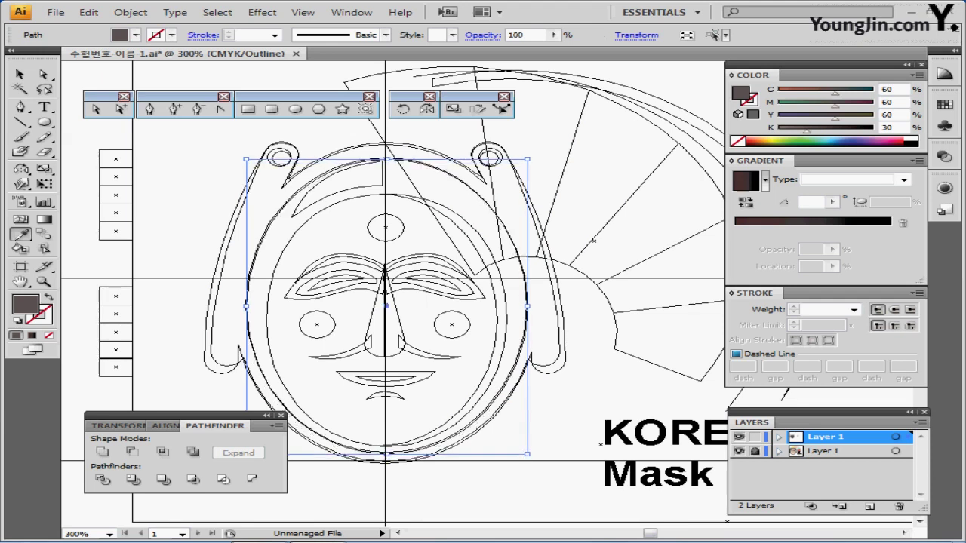
{"action": "key", "text": "Left"}
{"action": "key", "text": "Down"}
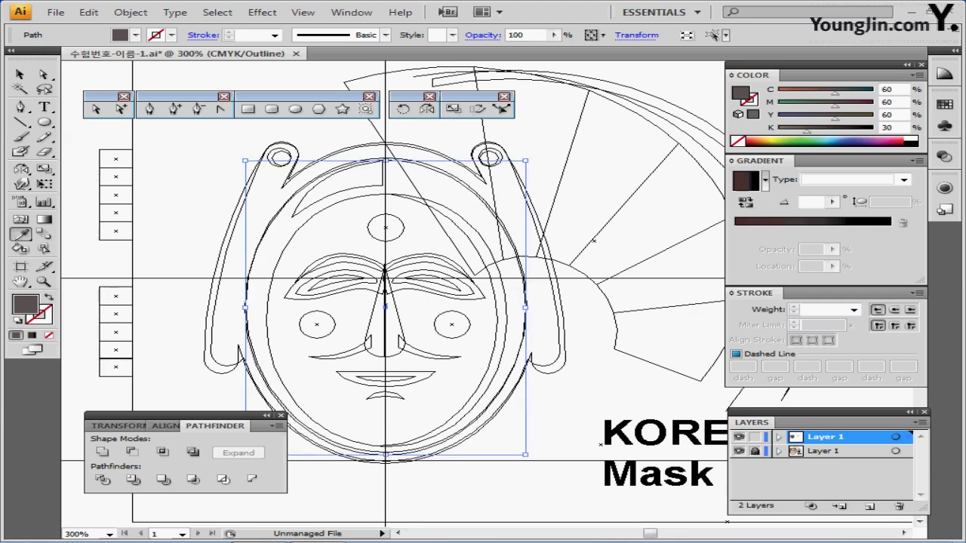
{"action": "key", "text": "Up"}
{"action": "key", "text": "a"}
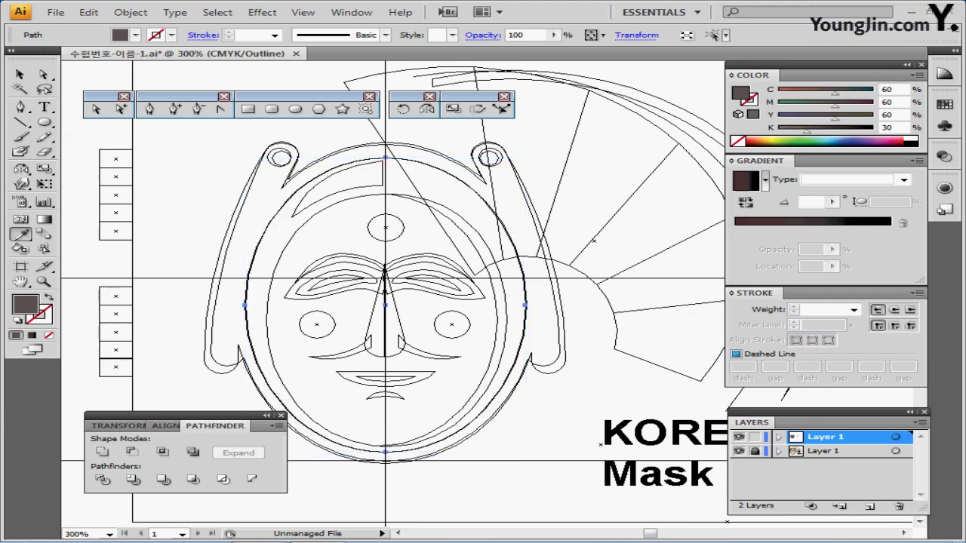
{"action": "left_click", "coordinate": [738, 450]}
{"action": "key", "text": "ctrl+y"}
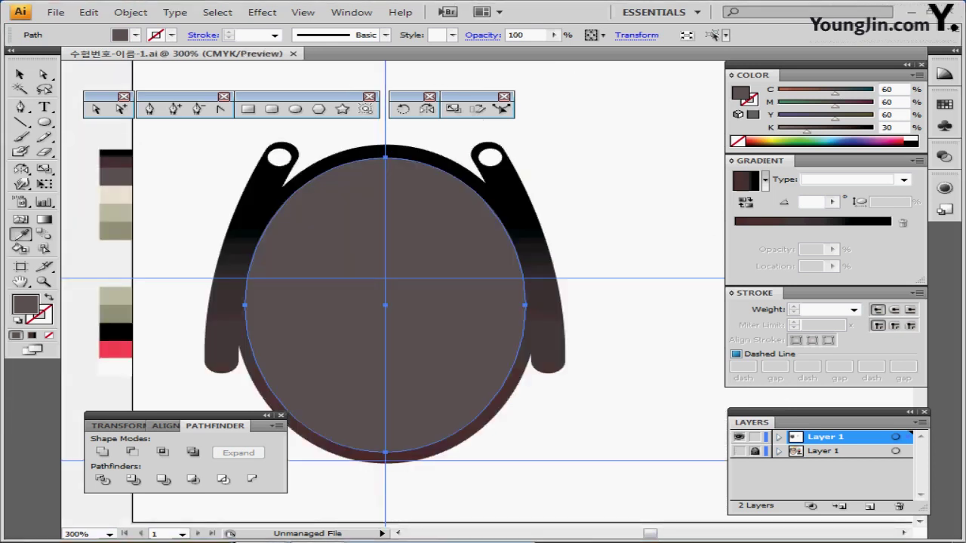
Create an ellipse 30 mm wide and 42 mm high over the grey-brown ellipse.
{"action": "key", "text": "l"}
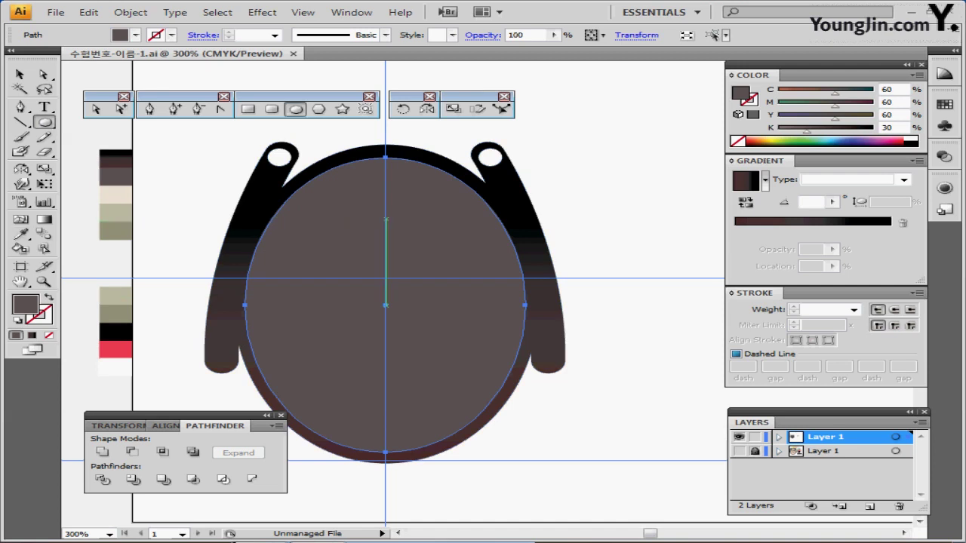
{"action": "left_click", "coordinate": [320, 203]}
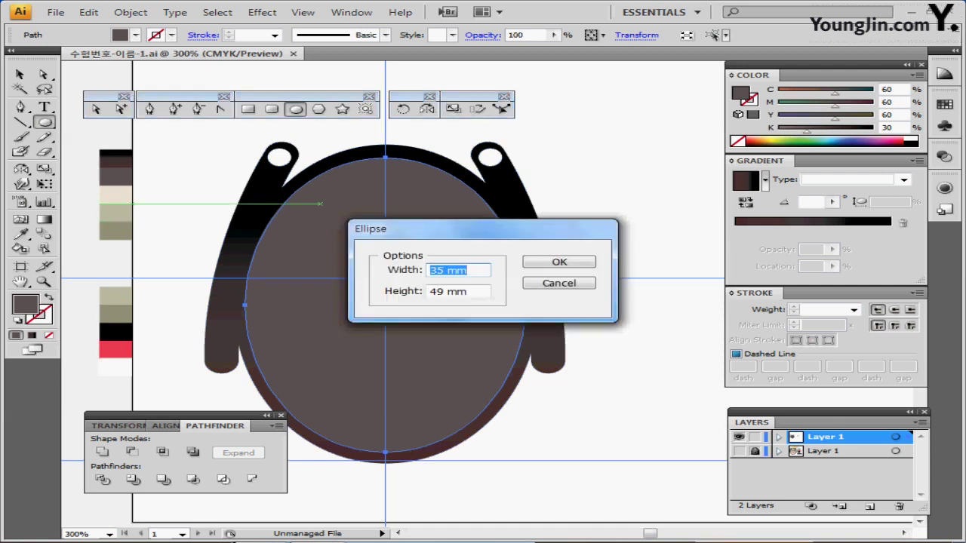
{"action": "type", "text": "30"}
{"action": "key", "text": "Tab"}
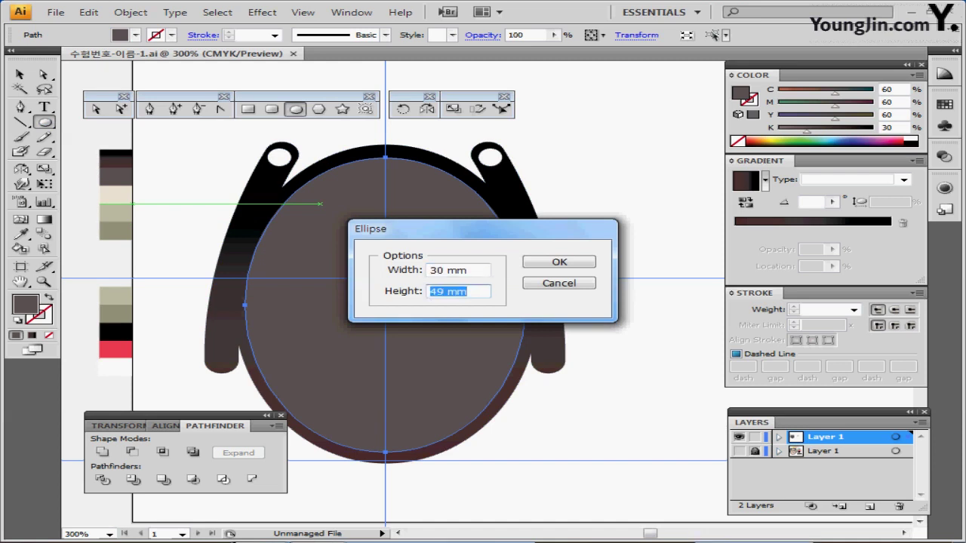
{"action": "type", "text": "42"}
{"action": "key", "text": "Return"}
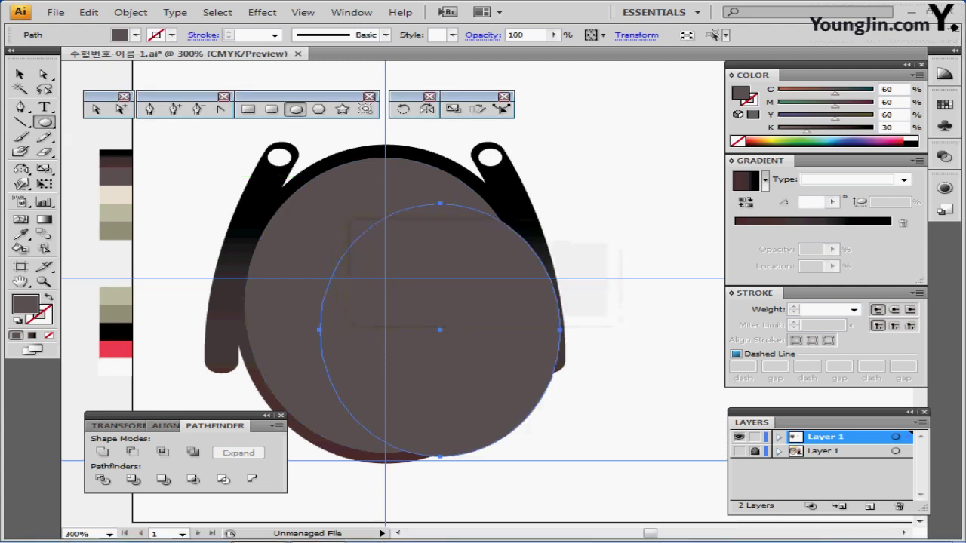
Fill the 30 × 42 mm ellipse with the sampled cream swatch and move it onto the mask's centre line.
{"action": "key", "text": "i"}
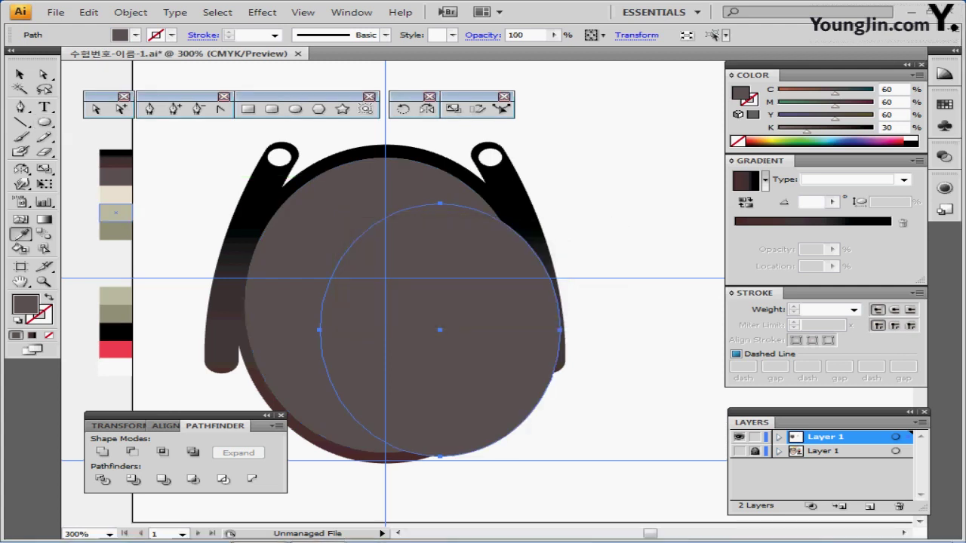
{"action": "left_click", "coordinate": [113, 195]}
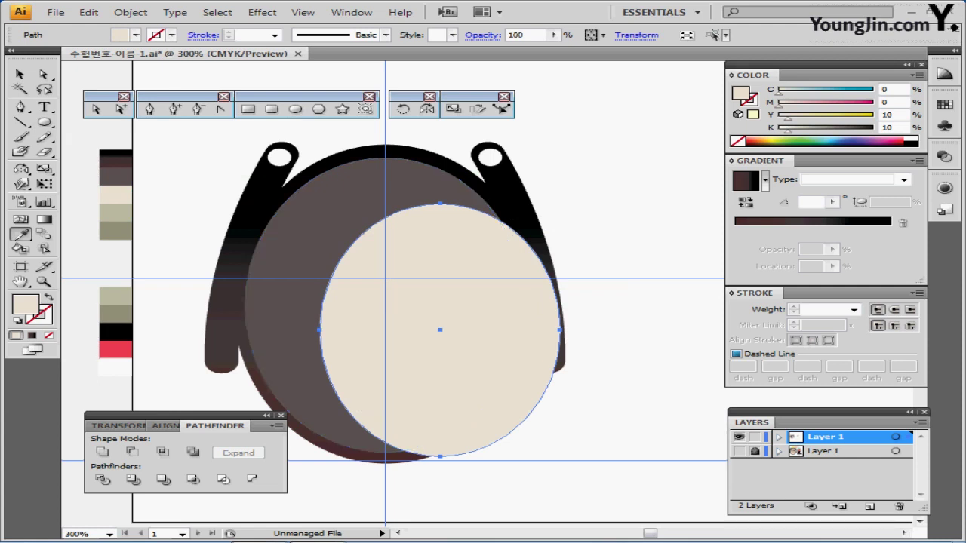
{"action": "left_click_drag", "start_coordinate": [492, 349], "coordinate": [440, 332]}
Nudge the cream ellipse left and down, compare it with the reference in Outline view, and return to Preview with the reference hidden.
{"action": "key", "text": "Left"}
{"action": "key", "text": "Left"}
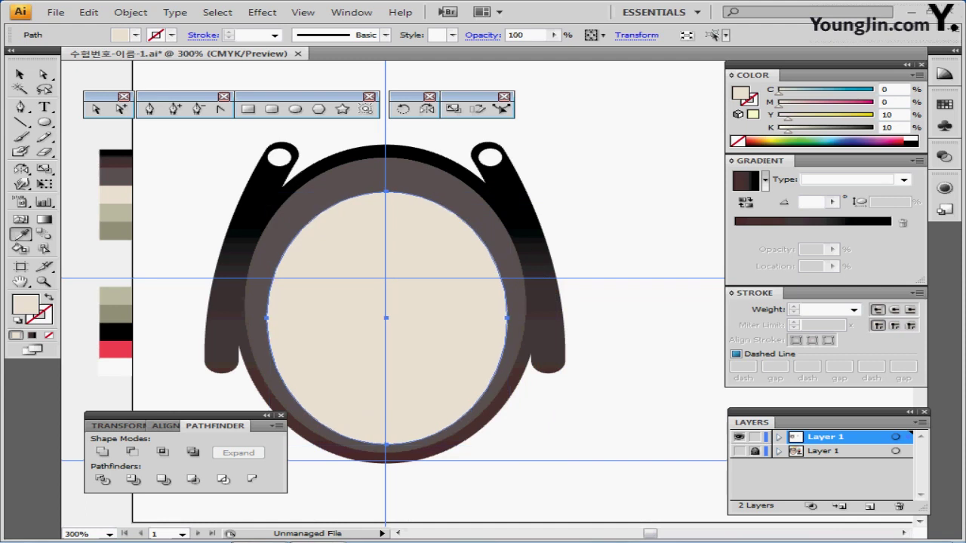
{"action": "key", "text": "Down"}
{"action": "key", "text": "Down"}
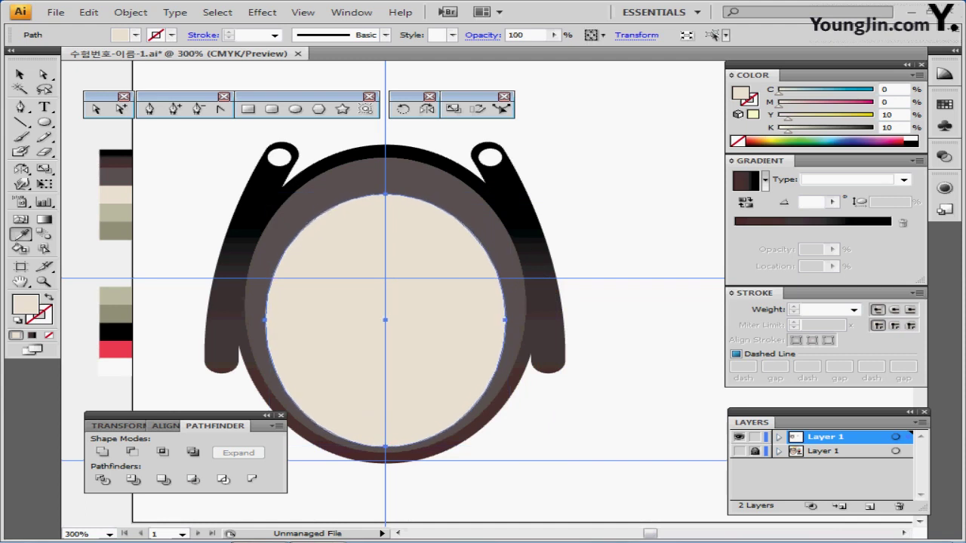
{"action": "key", "text": "ctrl+y"}
{"action": "left_click", "coordinate": [739, 450]}
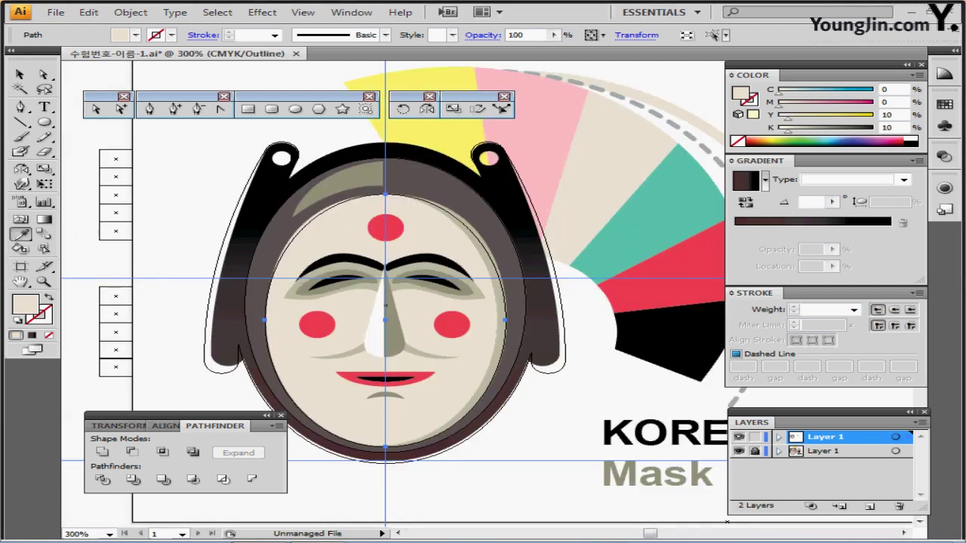
{"action": "key", "text": "ctrl+y"}
{"action": "left_click", "coordinate": [738, 450]}
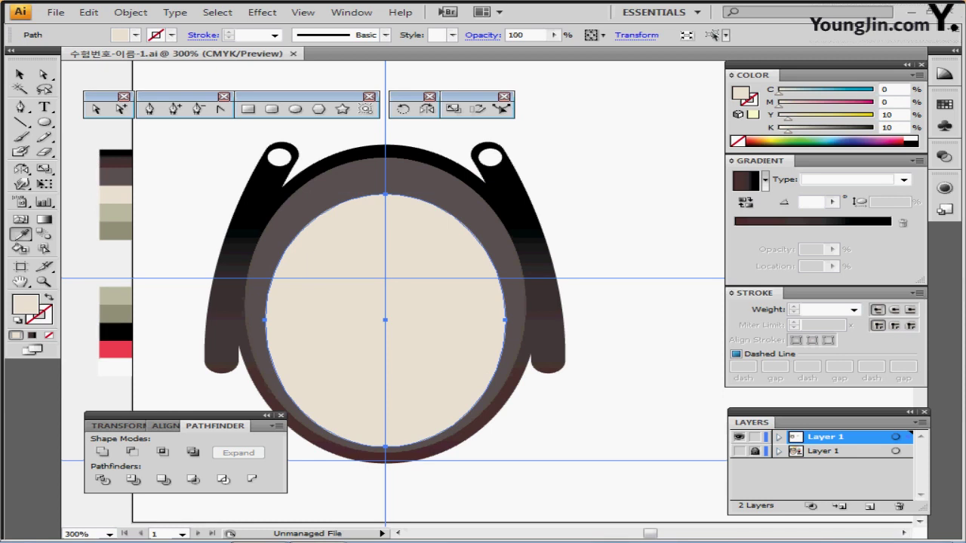
Select the top anchor point of the cream ellipse and scale it uniformly to 120% to broaden the forehead curve.
{"action": "left_click_drag", "start_coordinate": [392, 302], "coordinate": [369, 289]}
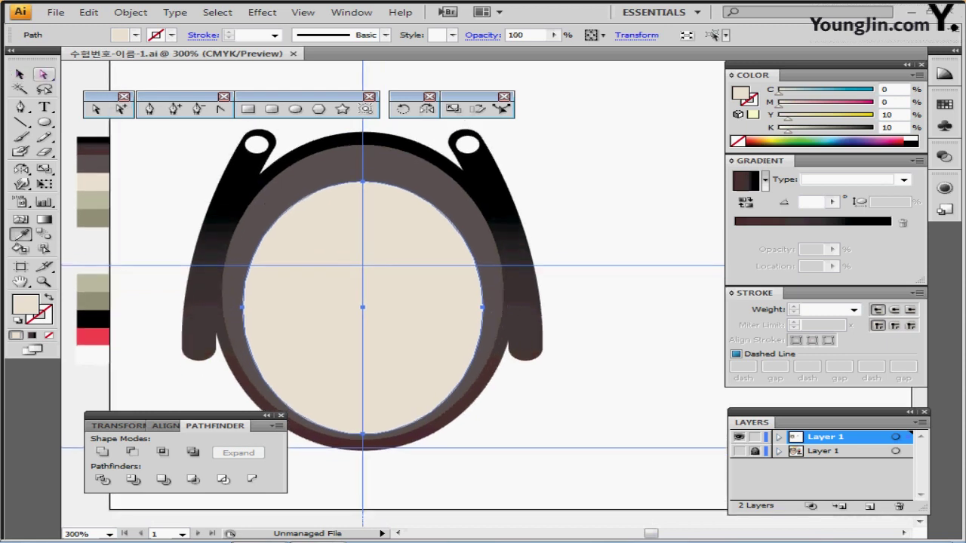
{"action": "left_click", "coordinate": [96, 108]}
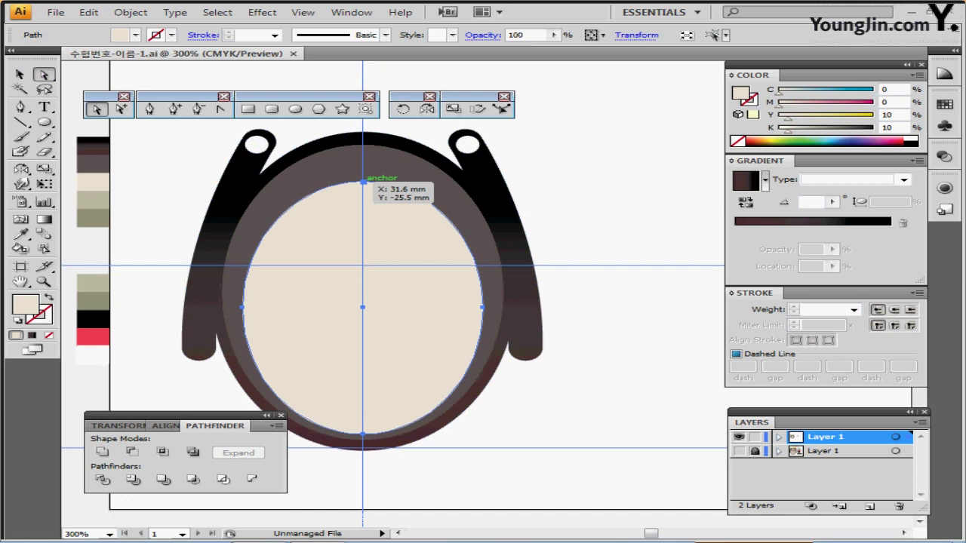
{"action": "left_click", "coordinate": [363, 181]}
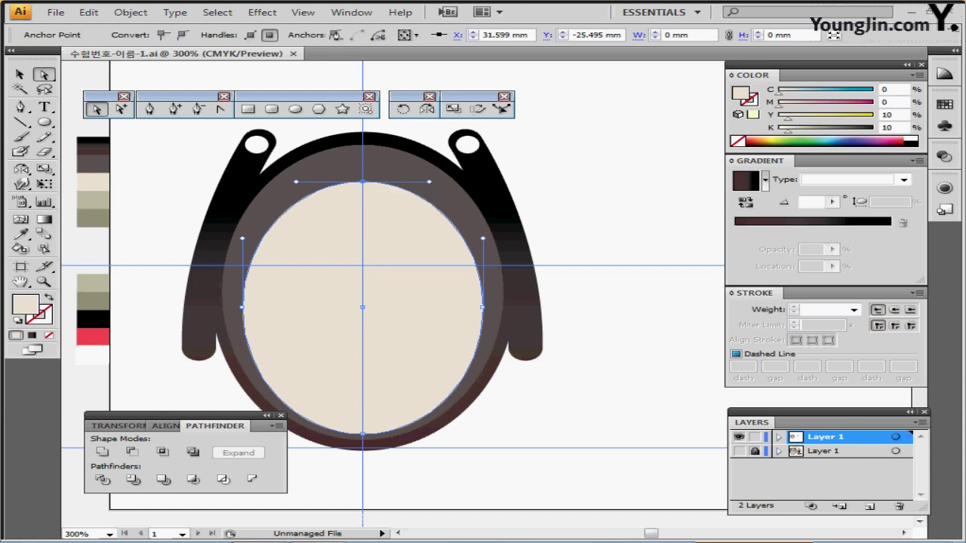
{"action": "double_click", "coordinate": [452, 109]}
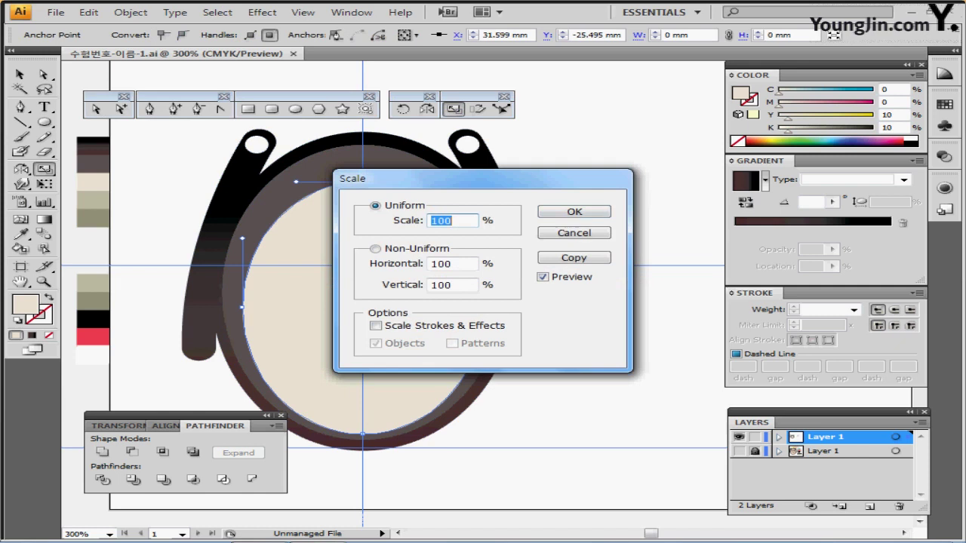
{"action": "type", "text": "120"}
{"action": "key", "text": "Return"}
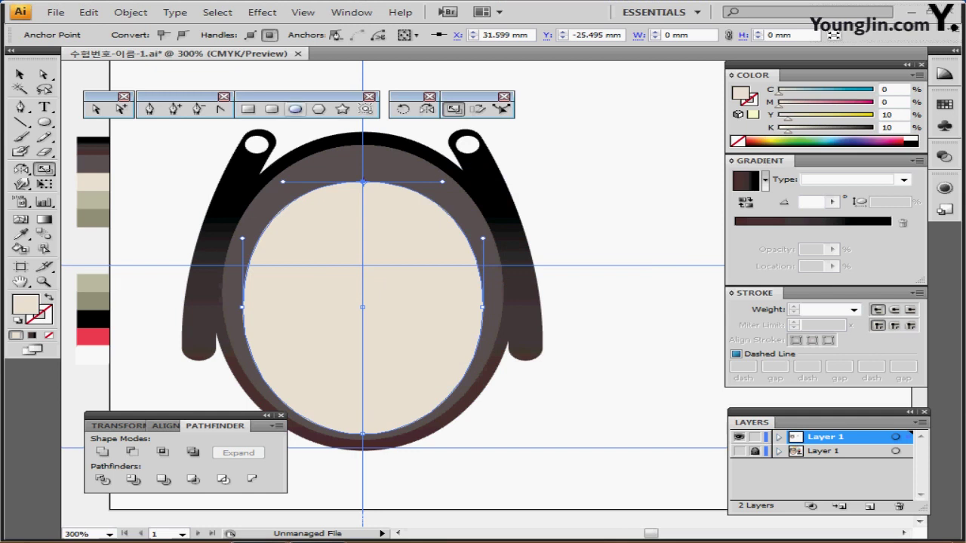
Create a 30 × 42 mm ellipse with no fill and a 1 pt black stroke, offset slightly left over the cream face.
{"action": "left_click", "coordinate": [295, 108]}
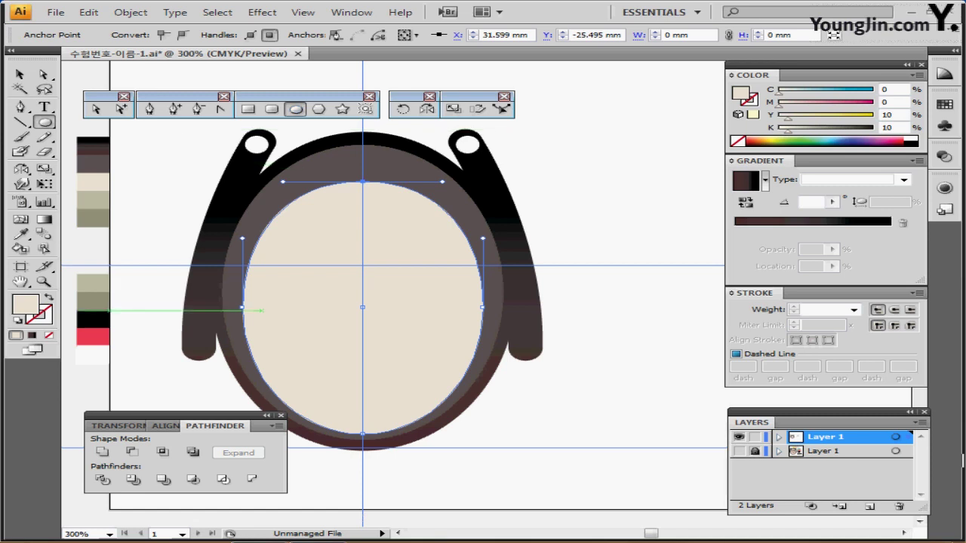
{"action": "left_click", "coordinate": [362, 268]}
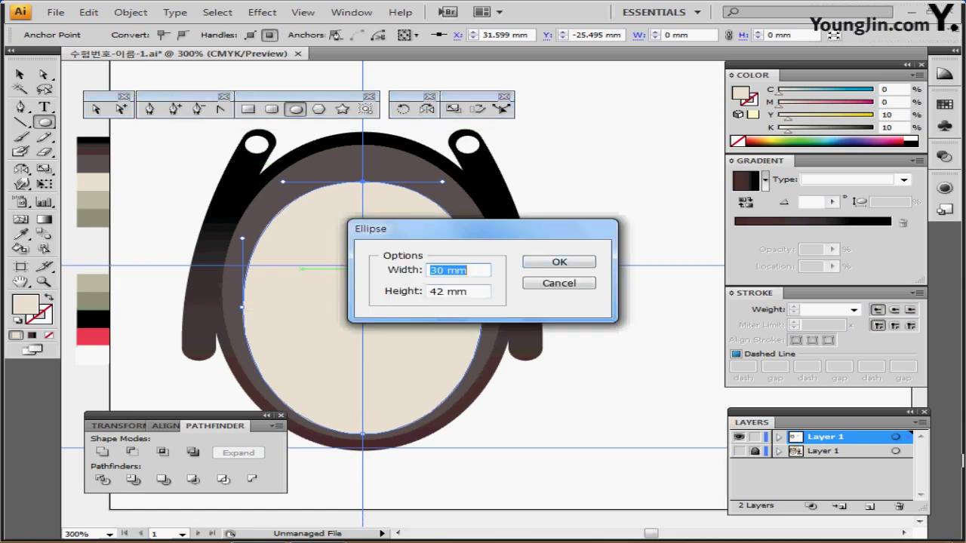
{"action": "key", "text": "Return"}
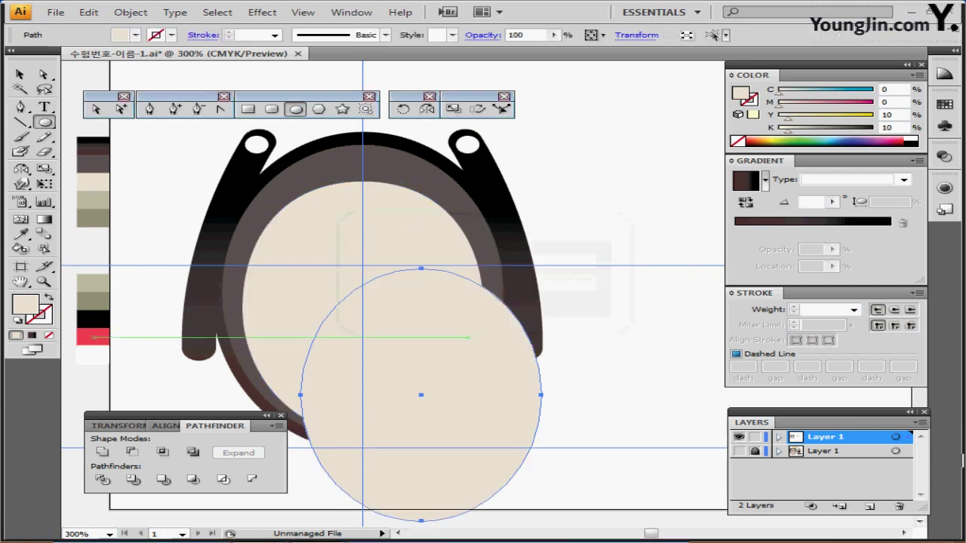
{"action": "key", "text": "d"}
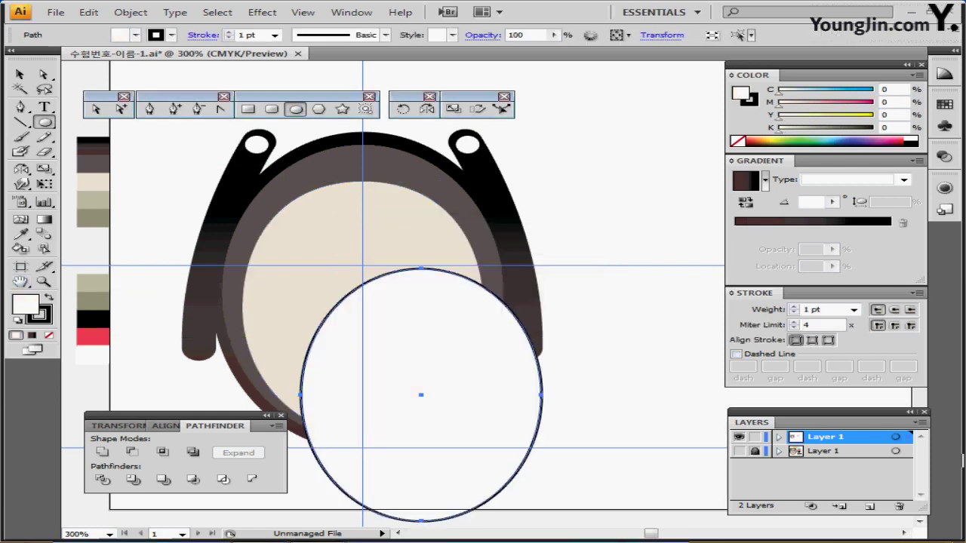
{"action": "key", "text": "slash"}
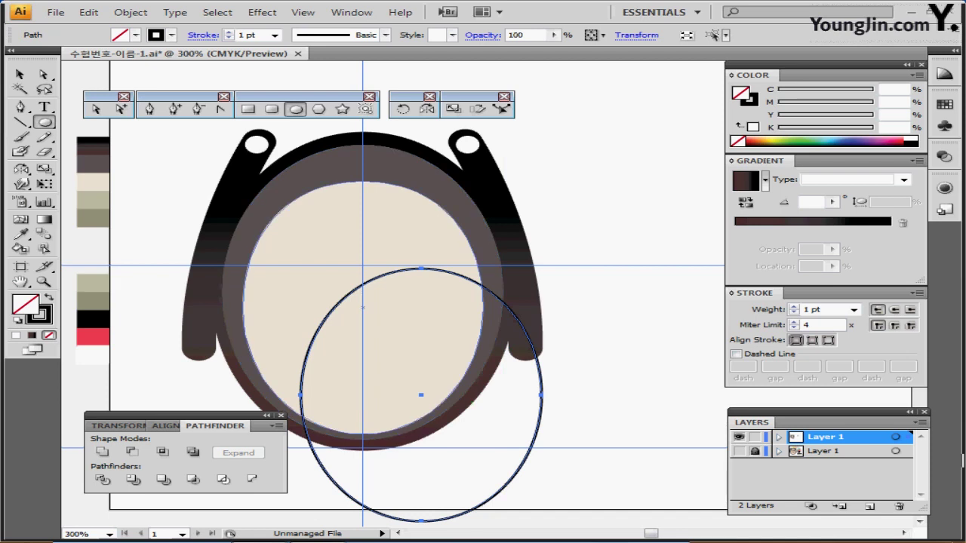
{"action": "left_click_drag", "start_coordinate": [421, 394], "coordinate": [357, 308]}
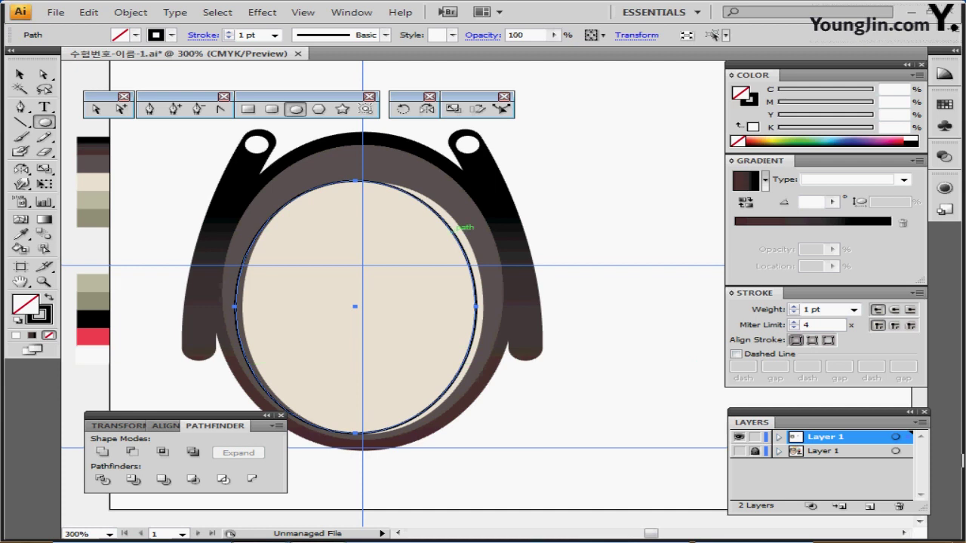
Divide the cream face with the outlined ellipse using Pathfinder, and delete the black-stroked sliver outside the face's left edge.
{"action": "left_click", "coordinate": [423, 256], "text": "ctrl+shift"}
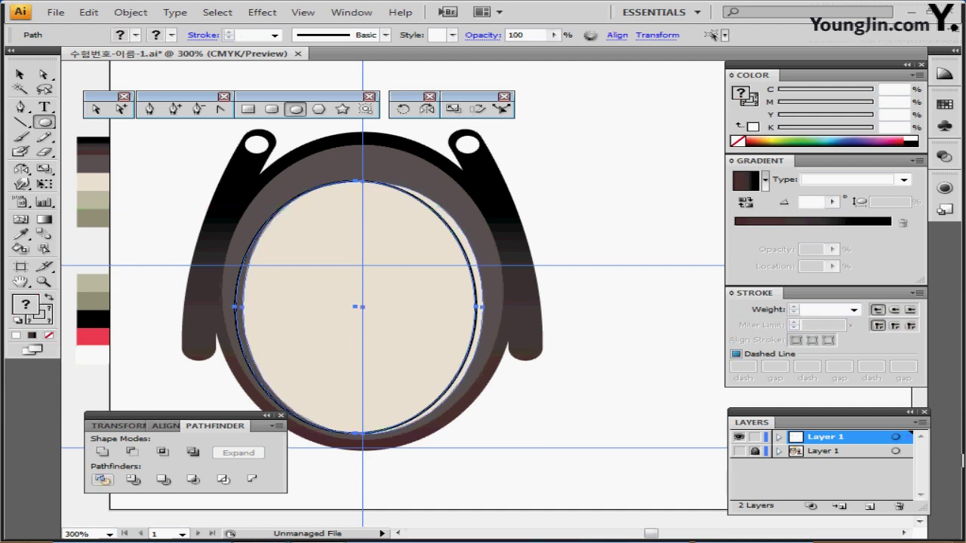
{"action": "left_click", "coordinate": [103, 480]}
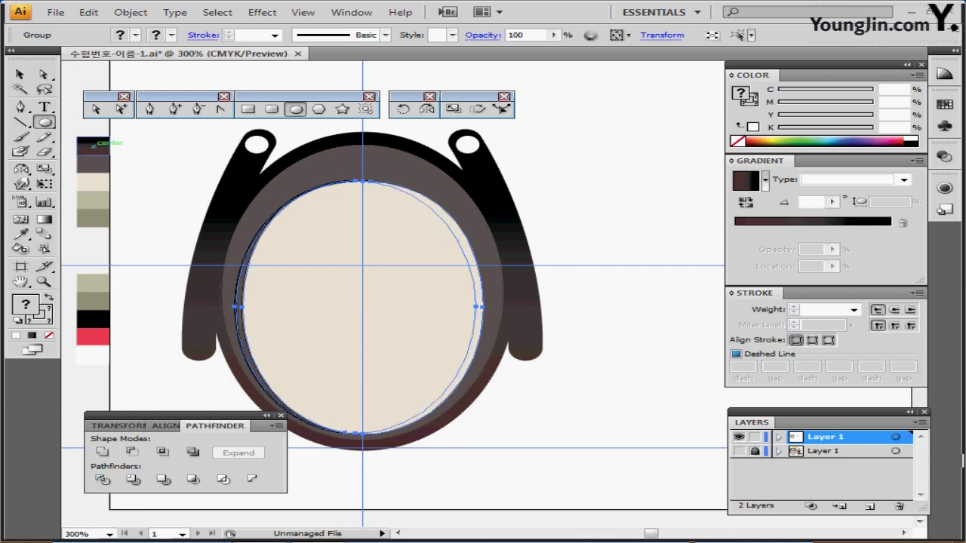
{"action": "left_click", "coordinate": [20, 73]}
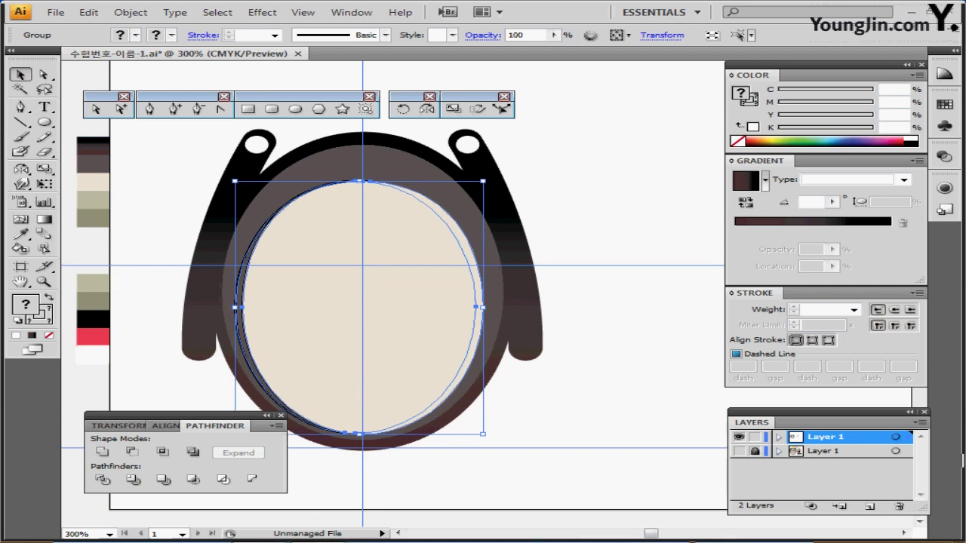
{"action": "double_click", "coordinate": [240, 300]}
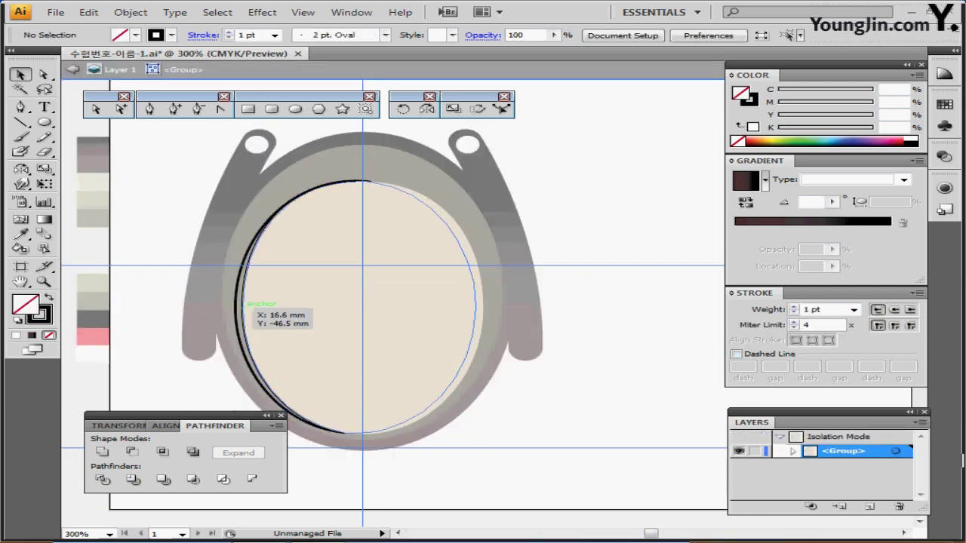
{"action": "left_click", "coordinate": [239, 300]}
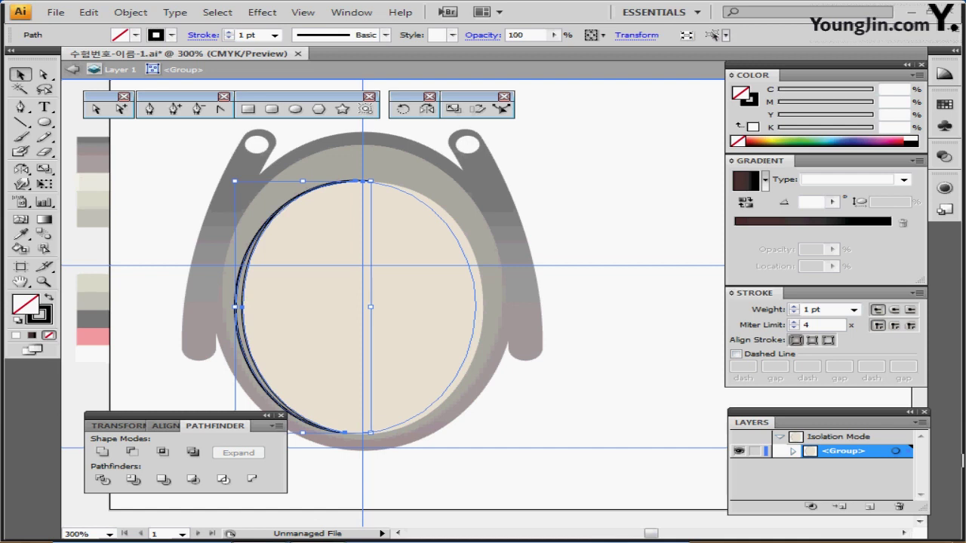
{"action": "key", "text": "Delete"}
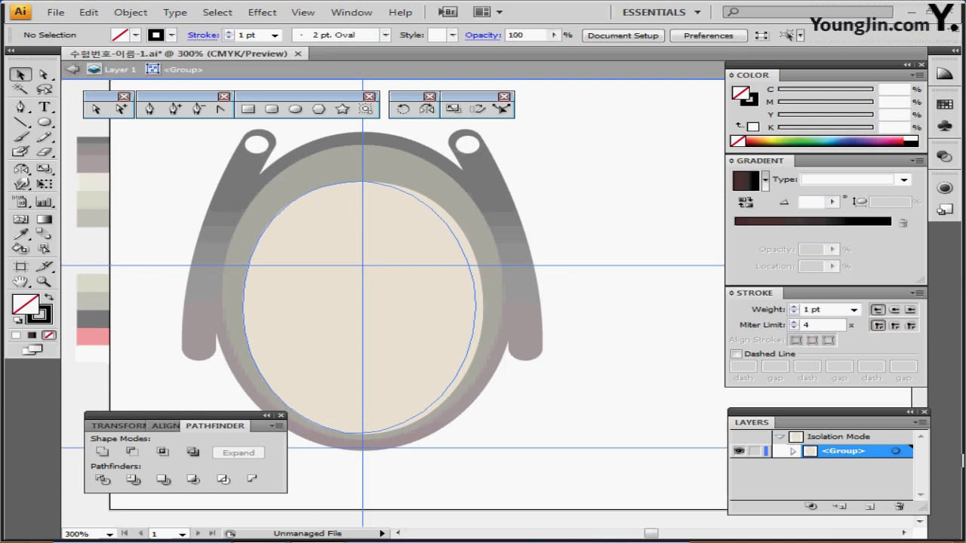
Fill the crescent along the face's right edge with the sampled khaki swatch, then exit isolation mode and deselect.
{"action": "left_click", "coordinate": [478, 296]}
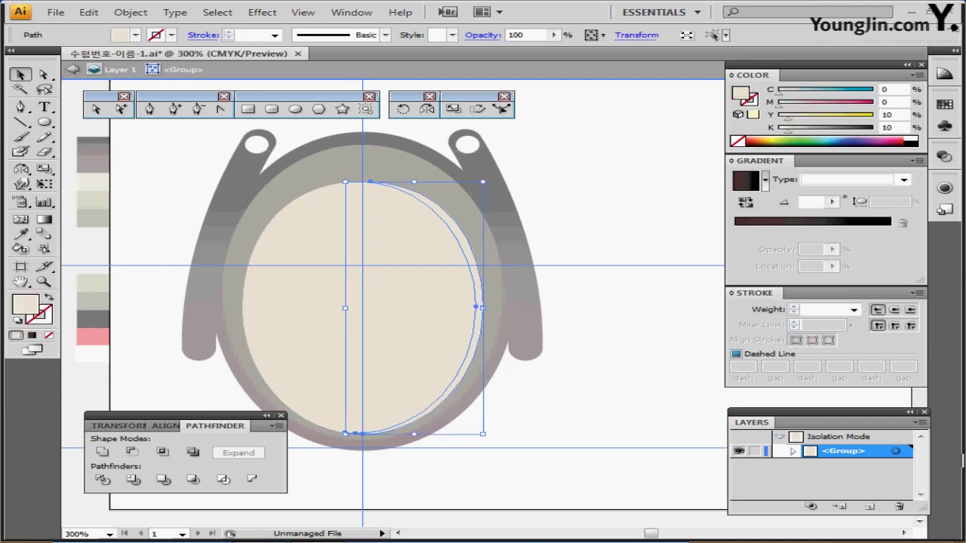
{"action": "key", "text": "i"}
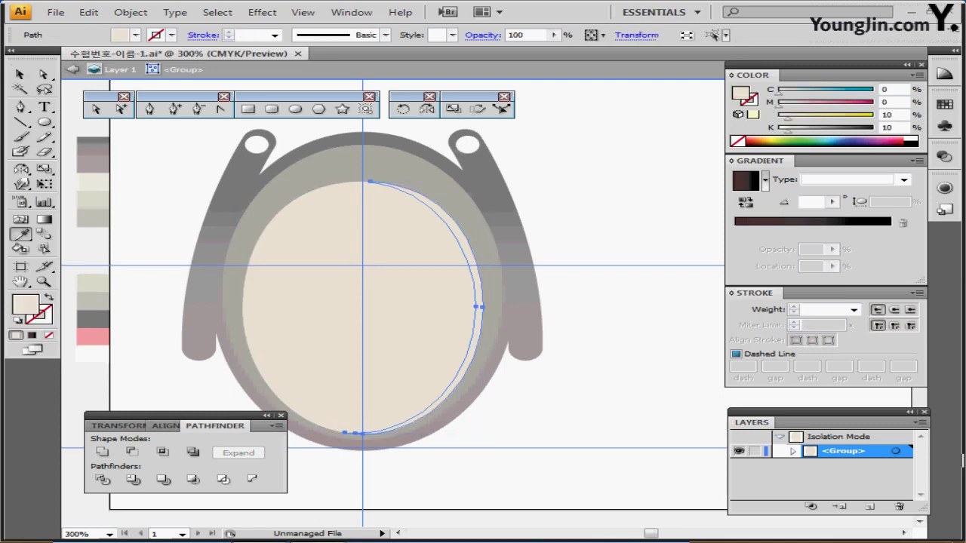
{"action": "left_click", "coordinate": [92, 218]}
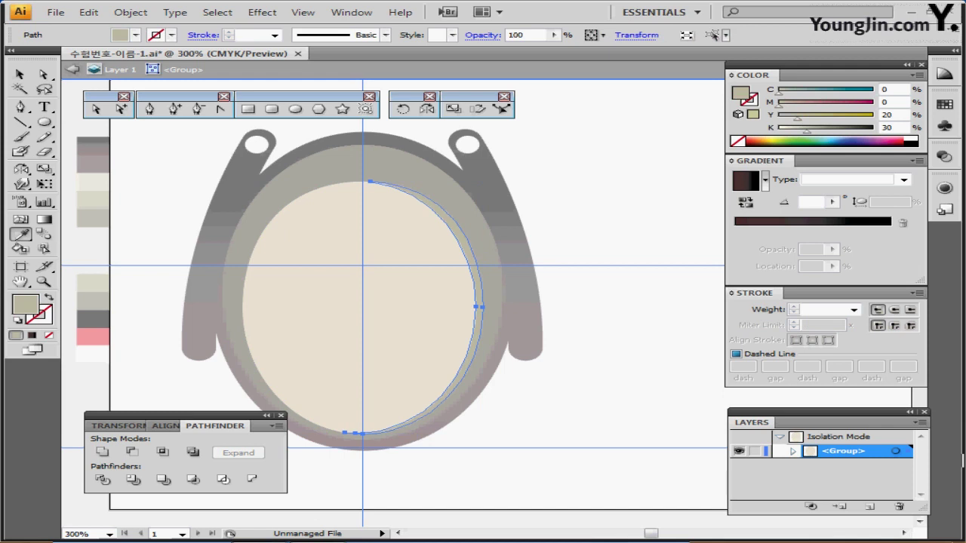
{"action": "key", "text": "Escape"}
{"action": "key", "text": "ctrl+shift+a"}
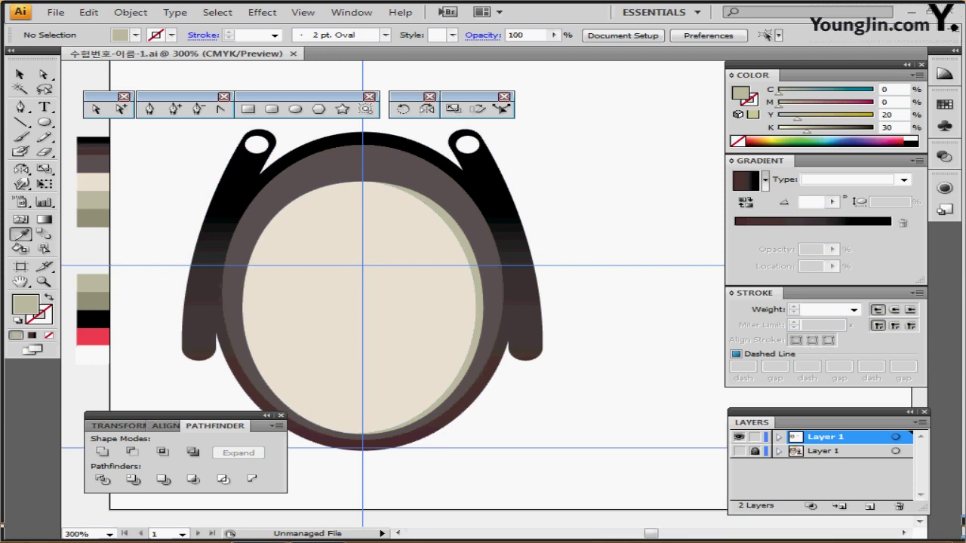
Show the reference layer in full colour and set the drawing layer to outline view for tracing with the Pen tool.
{"action": "left_click", "coordinate": [150, 108]}
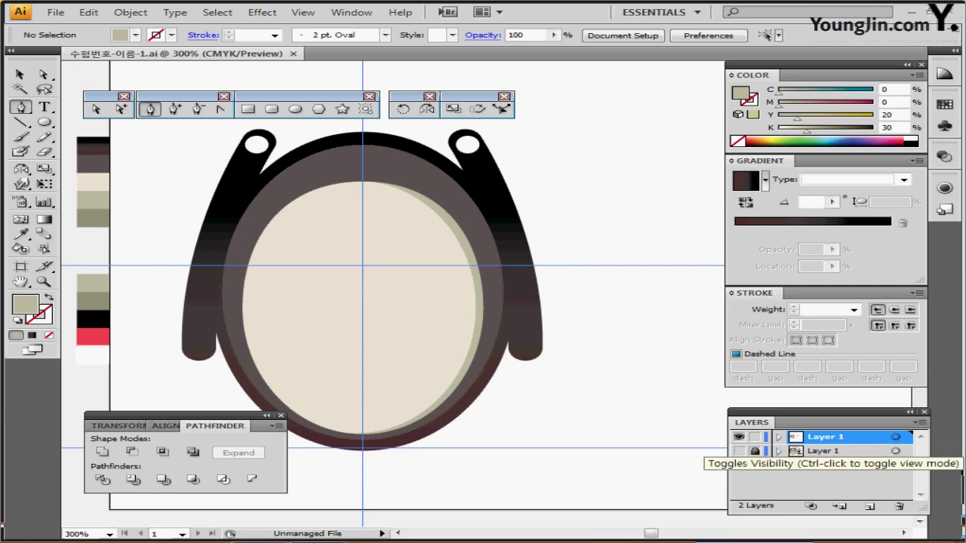
{"action": "left_click", "coordinate": [738, 450]}
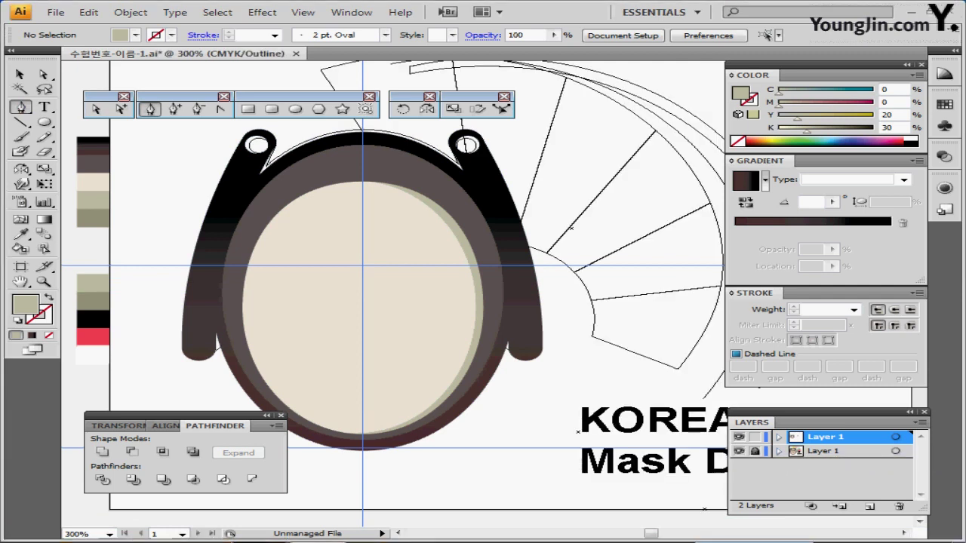
{"action": "key", "text": "ctrl+y"}
{"action": "left_click", "coordinate": [738, 450]}
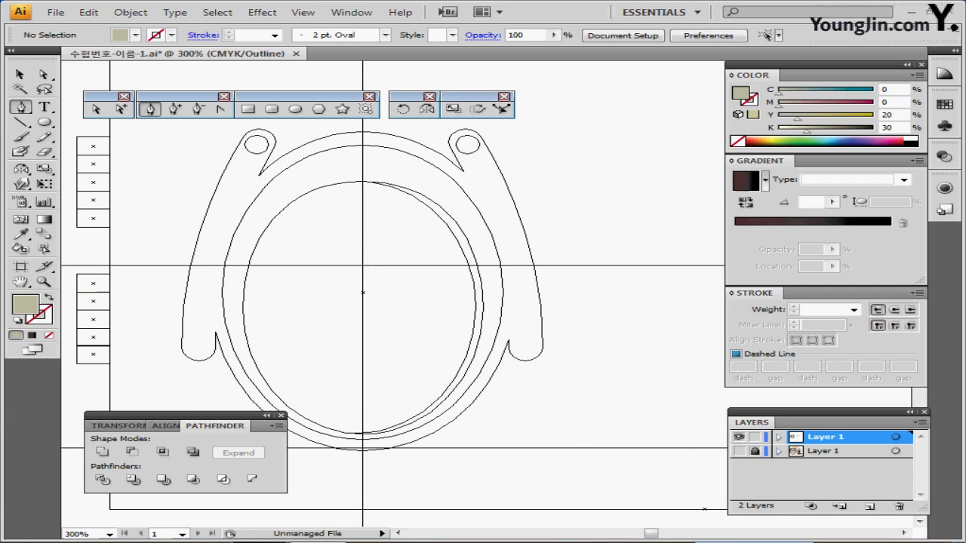
{"action": "left_click", "coordinate": [738, 450]}
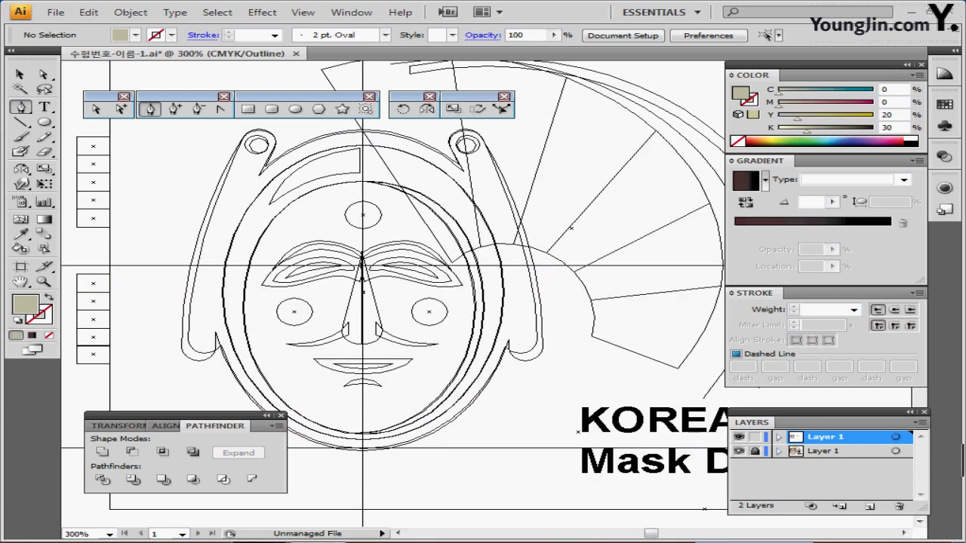
{"action": "key", "text": "ctrl+y"}
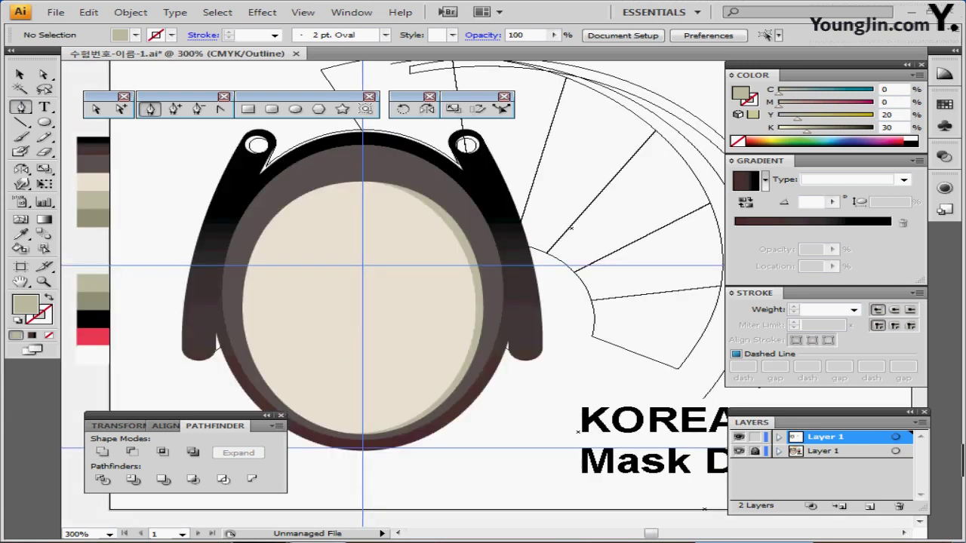
{"action": "key", "text": "ctrl+y"}
{"action": "left_click", "coordinate": [738, 436]}
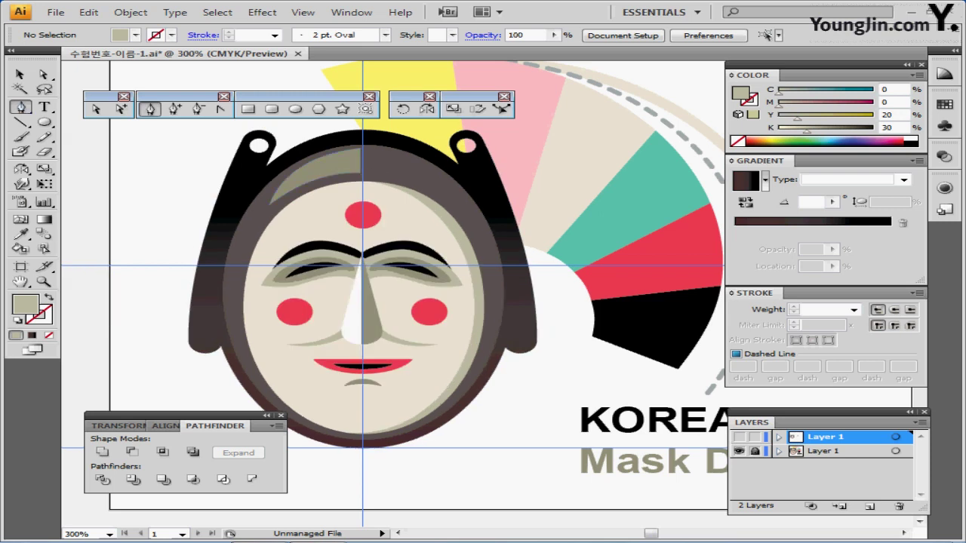
{"action": "left_click", "coordinate": [738, 437]}
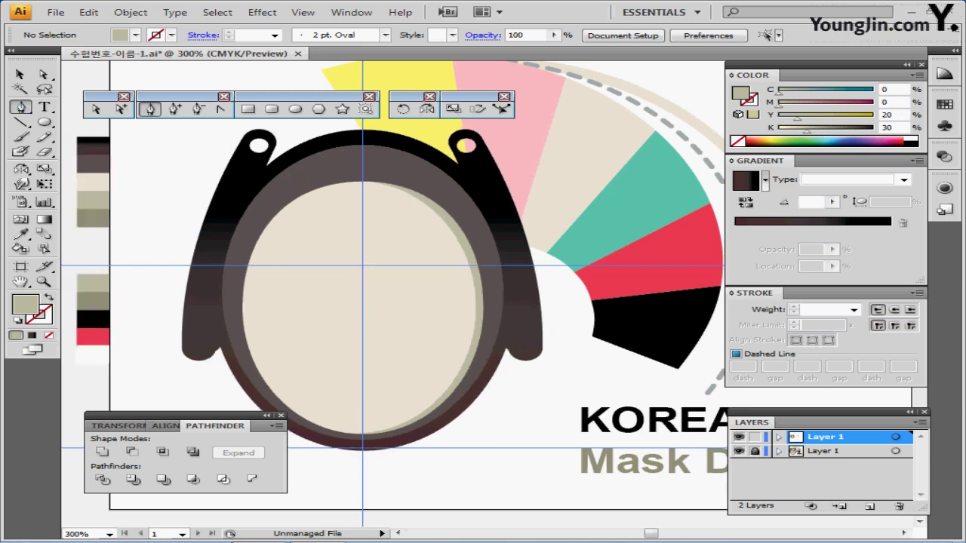
{"action": "key", "text": "ctrl+y"}
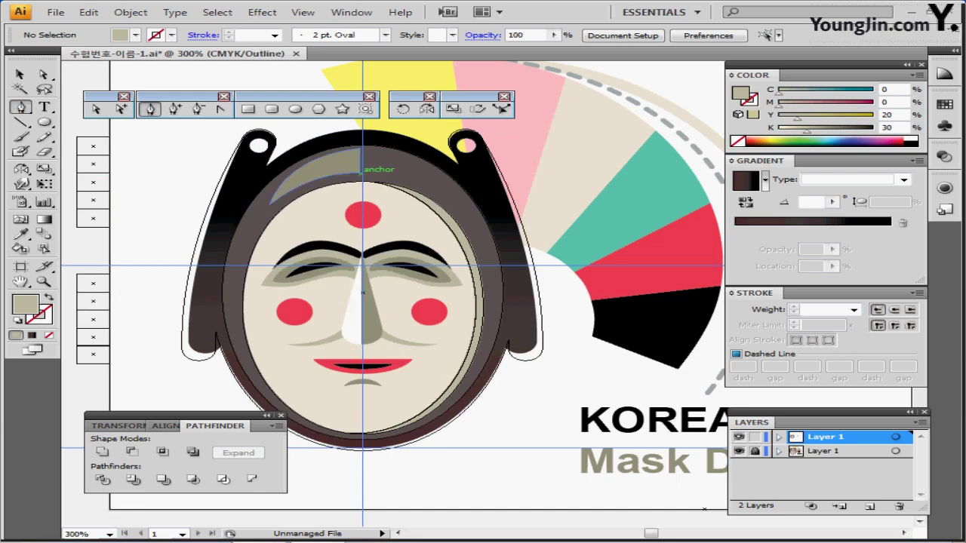
Trace the curved hair highlight above the forehead as a closed Pen path, from the centre guide to its left tip and back.
{"action": "left_click_drag", "start_coordinate": [362, 173], "coordinate": [361, 147]}
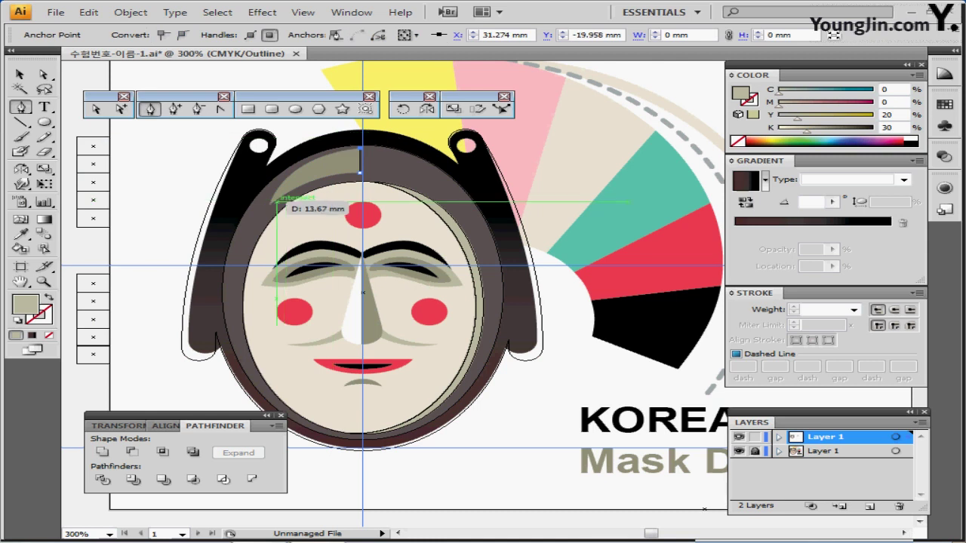
{"action": "left_click_drag", "start_coordinate": [272, 202], "coordinate": [264, 249]}
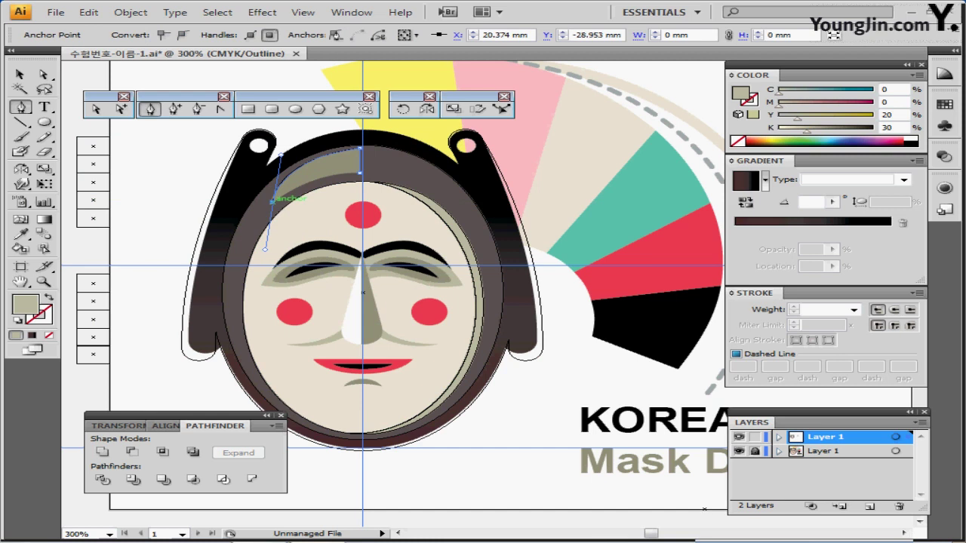
{"action": "left_click", "coordinate": [272, 202]}
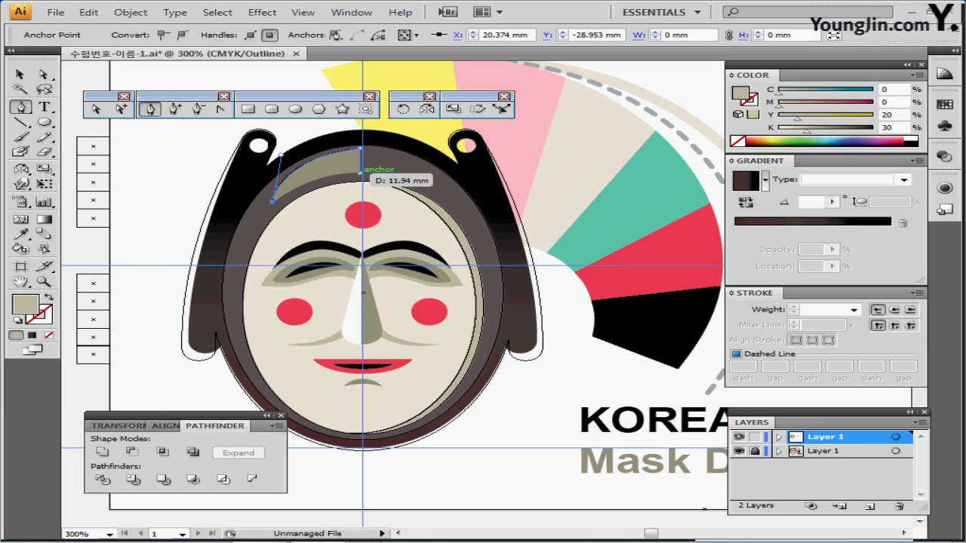
{"action": "left_click_drag", "start_coordinate": [359, 173], "coordinate": [405, 175]}
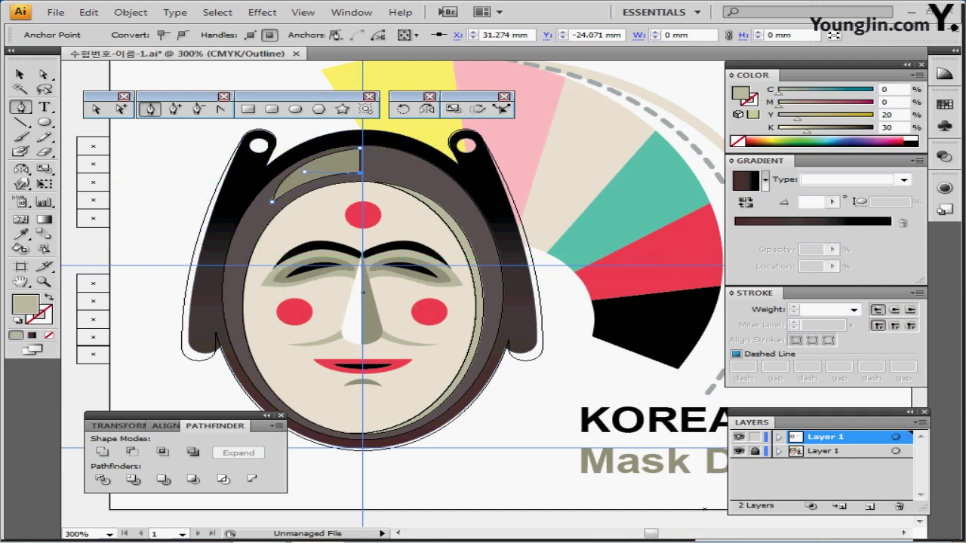
Return the drawing layer to preview, fill the hair highlight with the sampled dark khaki swatch (Y 20, K 50), and deselect.
{"action": "key", "text": "ctrl+y"}
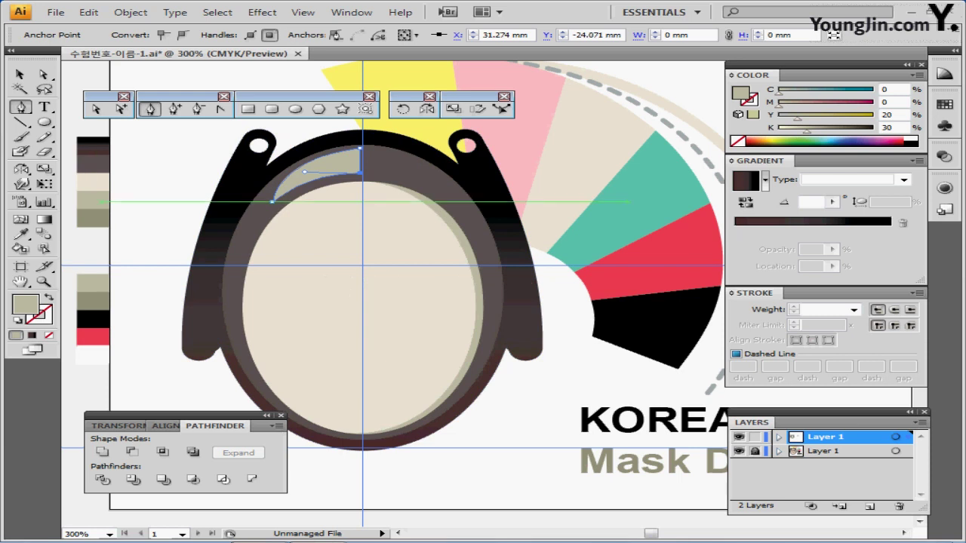
{"action": "key", "text": "i"}
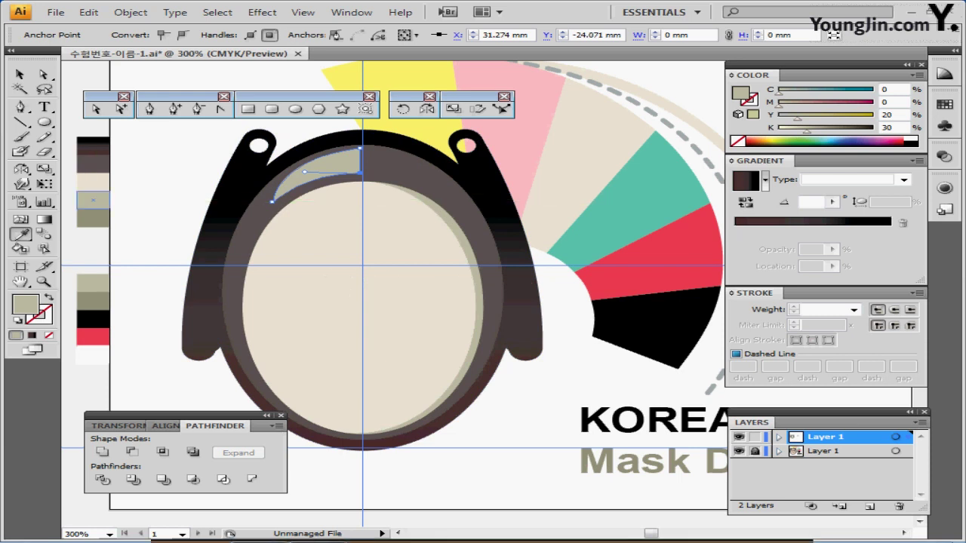
{"action": "left_click", "coordinate": [92, 218]}
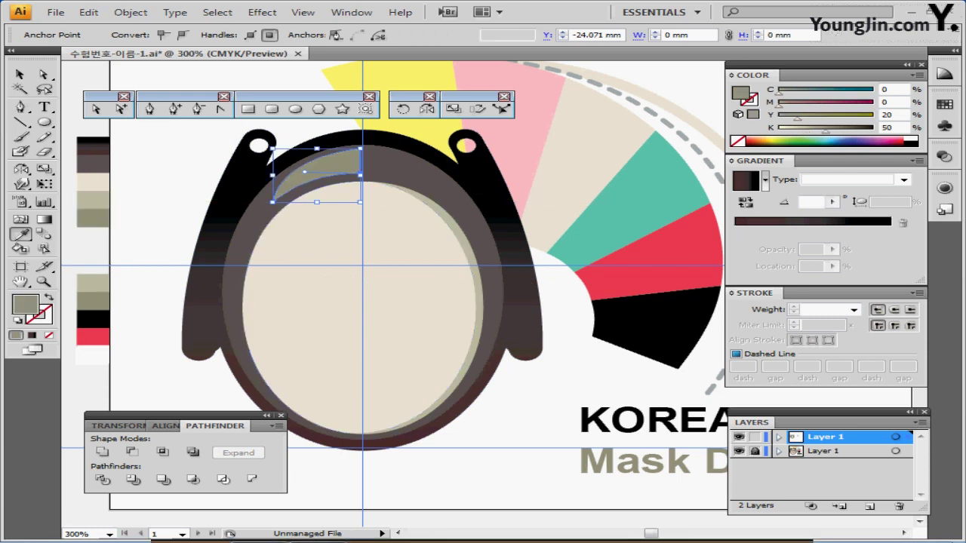
{"action": "key", "text": "ctrl+shift+a"}
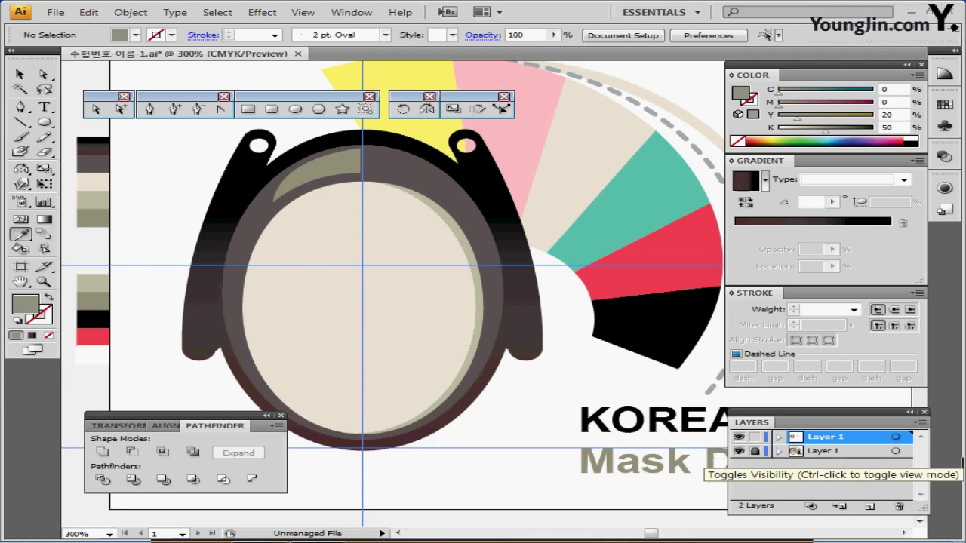
Unlock the reference layer with the drawing layer hidden, and select the left eyebrow and all the layered shapes of the left eye.
{"action": "left_click", "coordinate": [754, 451]}
{"action": "left_click", "coordinate": [739, 436]}
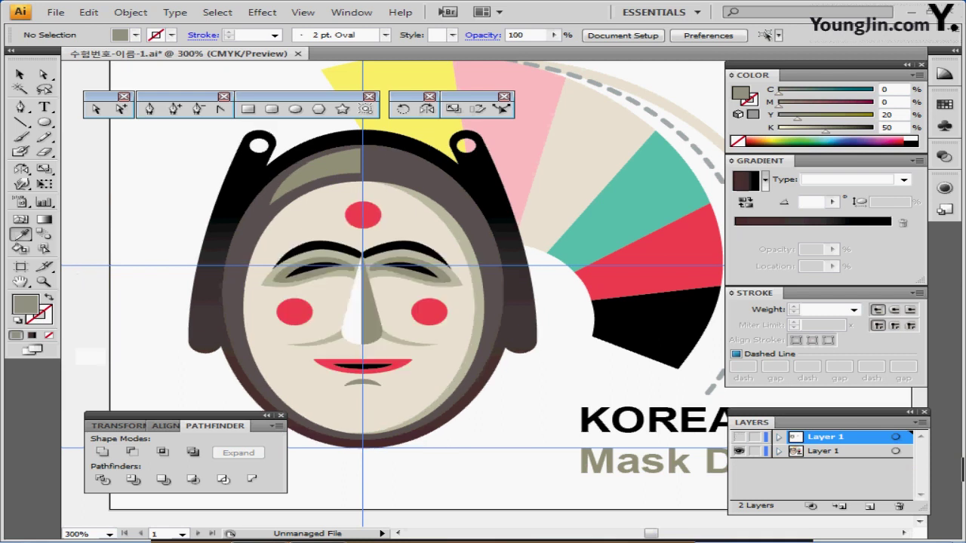
{"action": "left_click", "coordinate": [301, 276]}
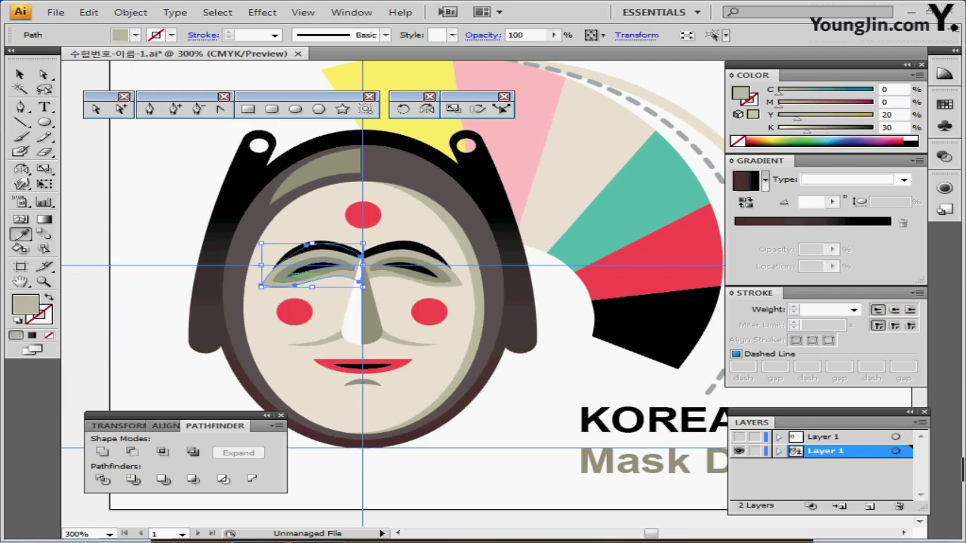
{"action": "left_click", "coordinate": [294, 276], "text": "ctrl+shift"}
{"action": "left_click", "coordinate": [294, 276], "text": "ctrl+shift"}
{"action": "left_click", "coordinate": [283, 279], "text": "ctrl+shift"}
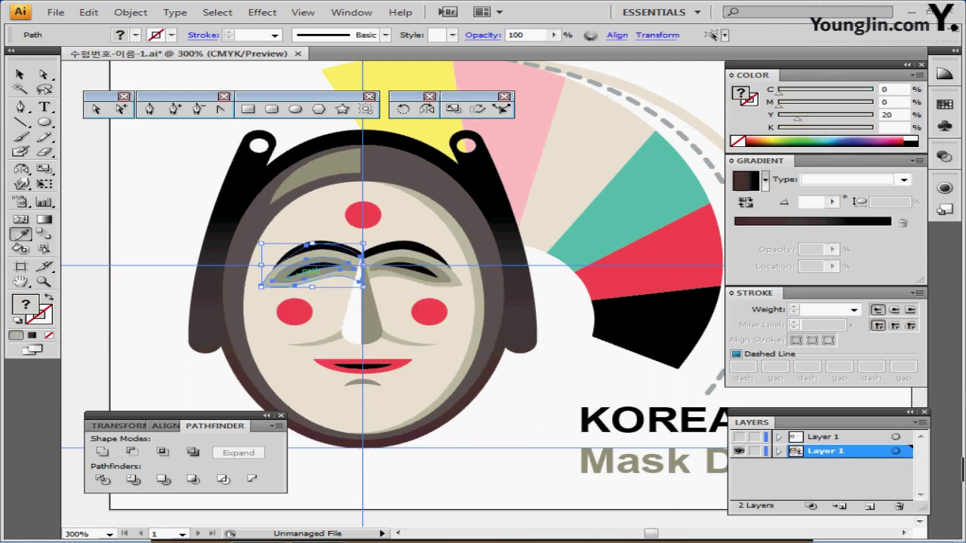
{"action": "left_click", "coordinate": [315, 249], "text": "shift"}
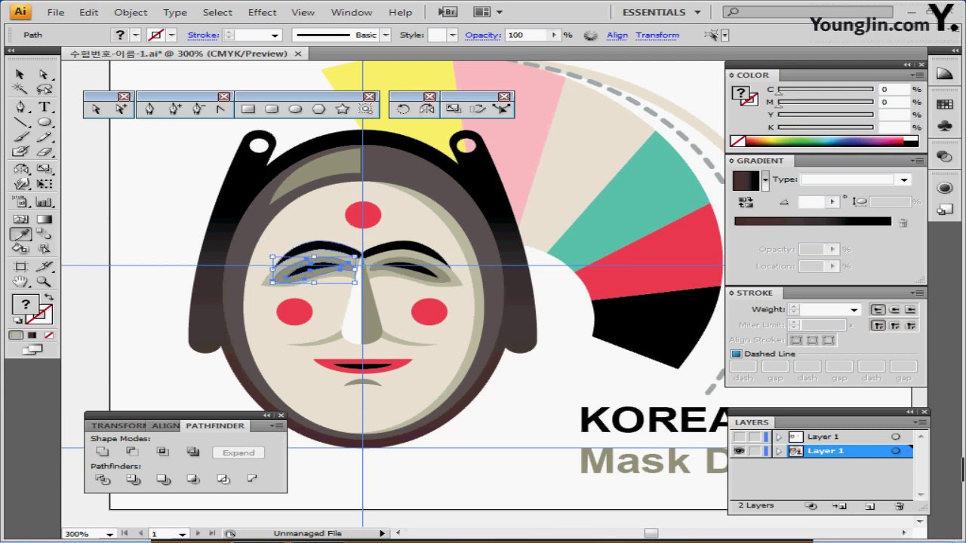
{"action": "left_click", "coordinate": [316, 245], "text": "shift"}
{"action": "key", "text": "ctrl+y"}
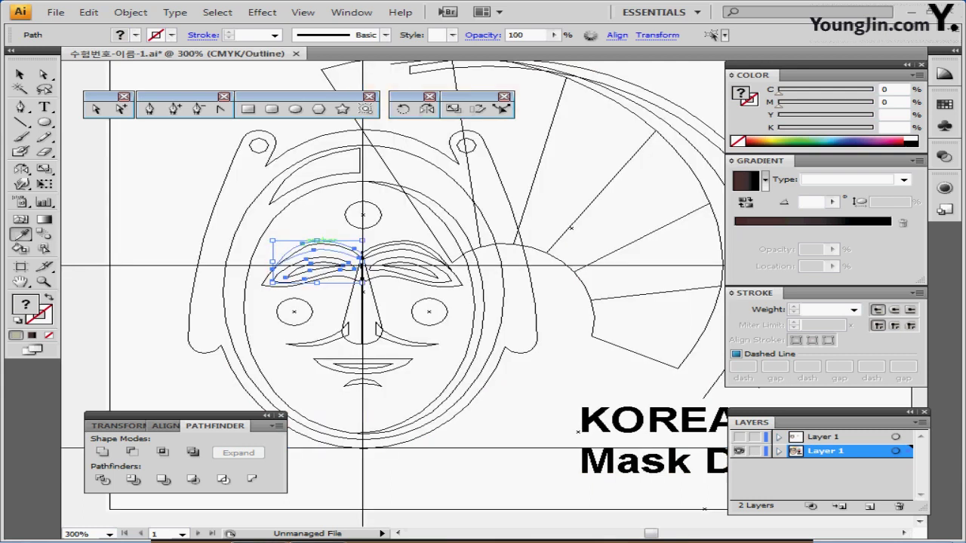
{"action": "left_click_drag", "start_coordinate": [297, 221], "coordinate": [326, 276]}
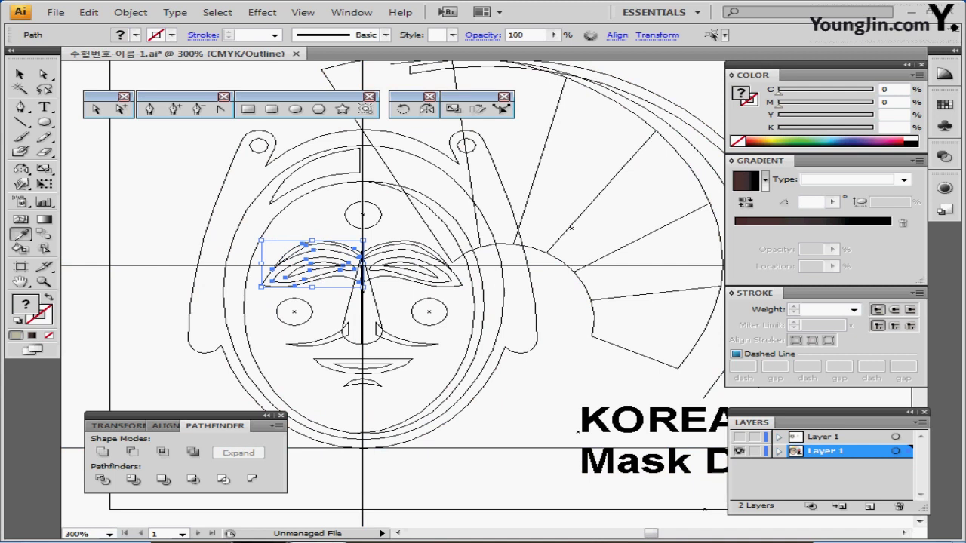
{"action": "key", "text": "ctrl+y"}
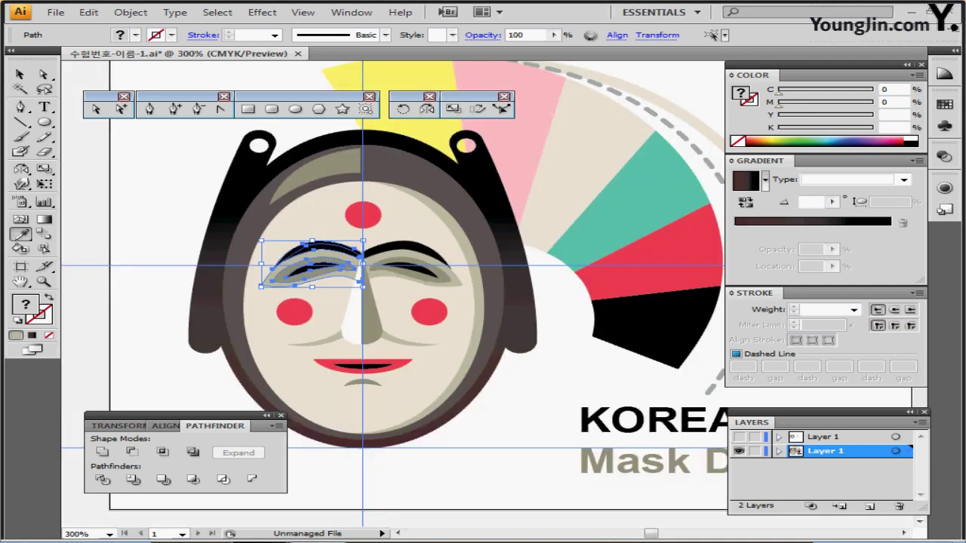
Paste the eyebrow and eye shapes in place on the drawing layer, with the reference layer hidden and locked again.
{"action": "left_click", "coordinate": [738, 451]}
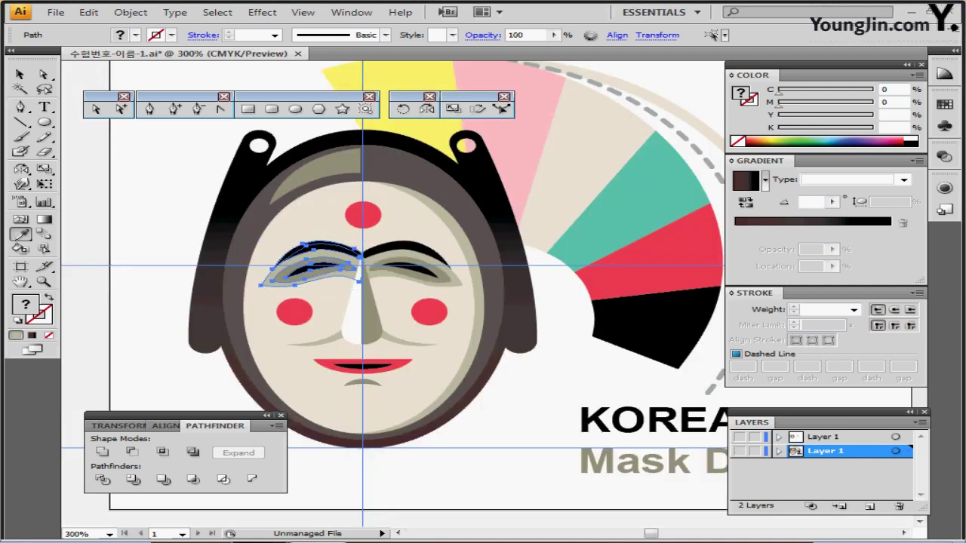
{"action": "left_click", "coordinate": [755, 451]}
{"action": "left_click", "coordinate": [738, 437]}
{"action": "left_click", "coordinate": [825, 437]}
{"action": "key", "text": "ctrl+y"}
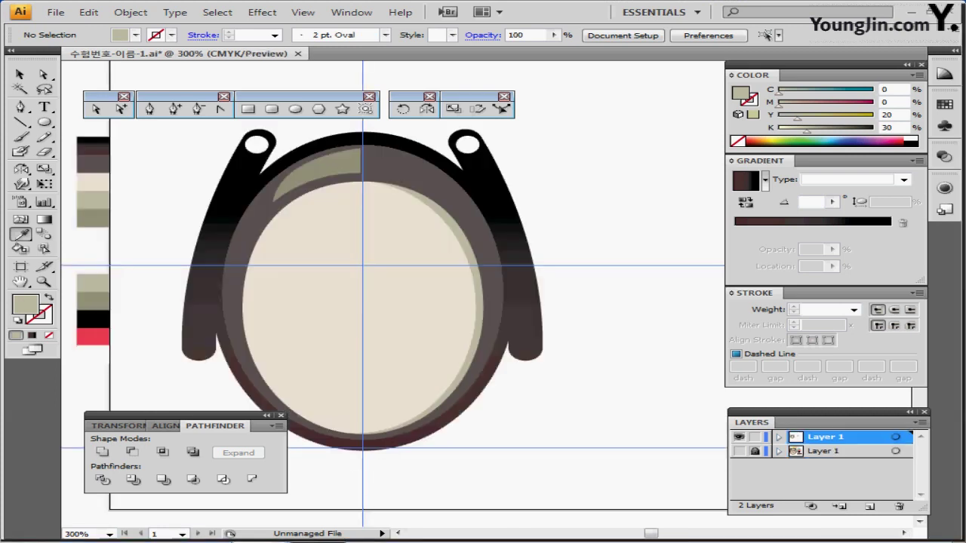
{"action": "key", "text": "ctrl+alt+3"}
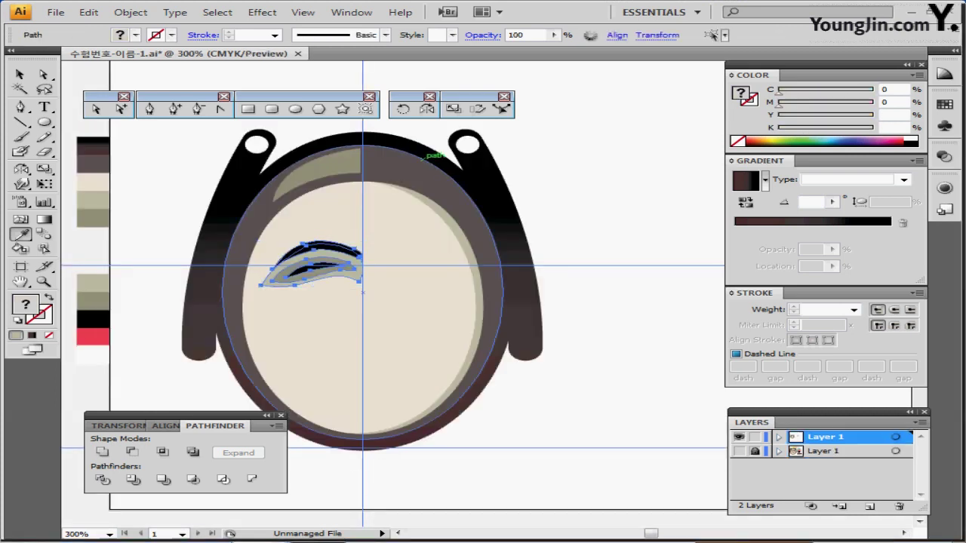
{"action": "key", "text": "ctrl+shift+a"}
Examine the pasted eye and eyebrow shapes one by one, checking each path's outline and fill colour.
{"action": "left_click", "coordinate": [420, 377], "text": "ctrl"}
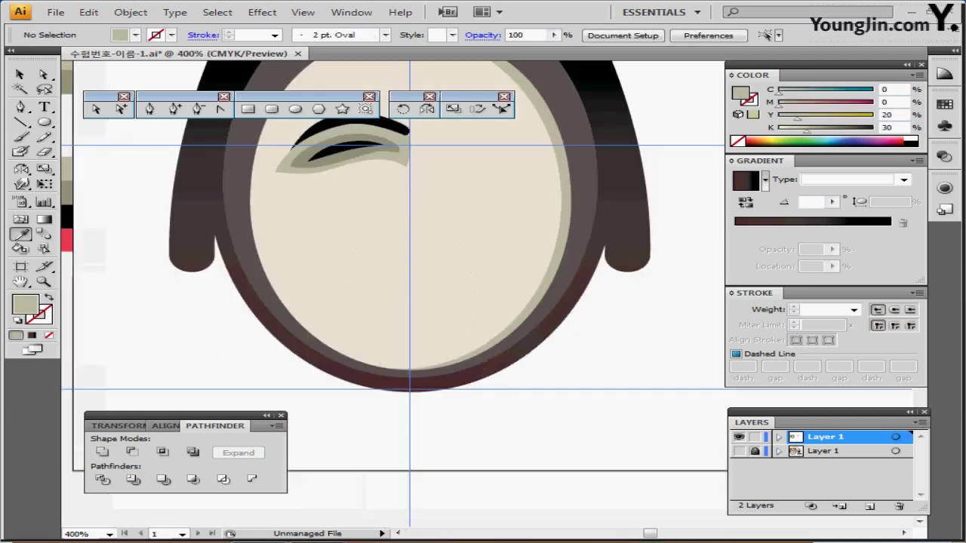
{"action": "left_click_drag", "start_coordinate": [420, 378], "coordinate": [403, 475]}
{"action": "left_click", "coordinate": [345, 225], "text": "ctrl"}
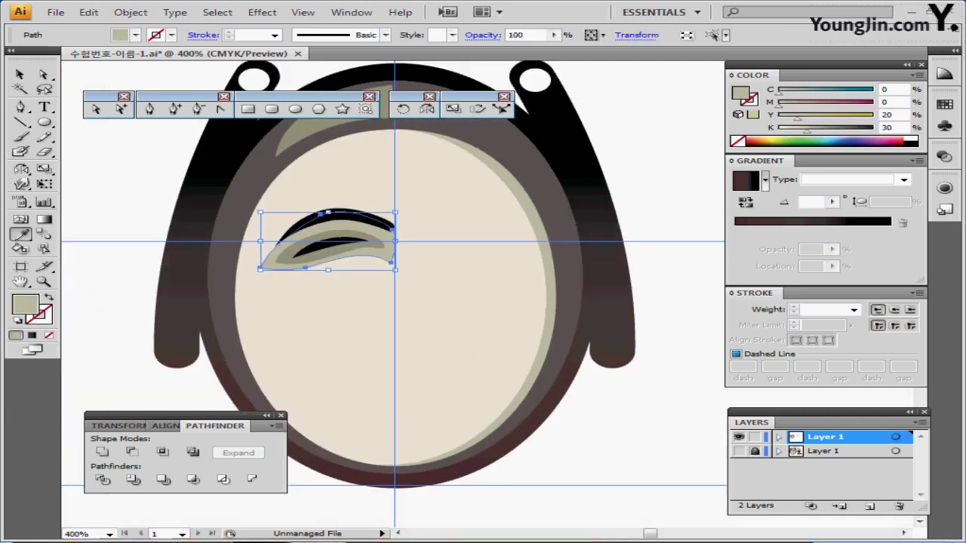
{"action": "left_click", "coordinate": [351, 233], "text": "ctrl"}
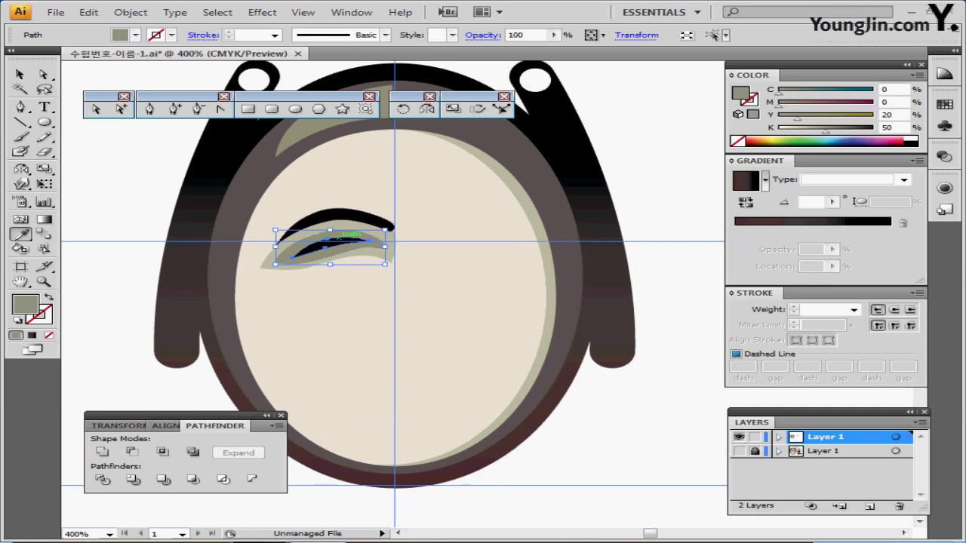
{"action": "left_click", "coordinate": [333, 242], "text": "ctrl"}
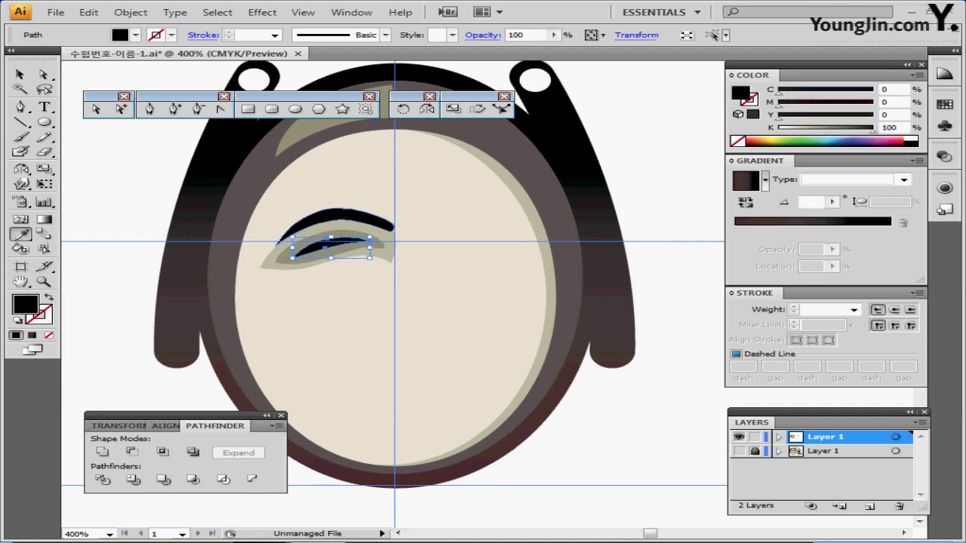
{"action": "left_click", "coordinate": [337, 214], "text": "ctrl"}
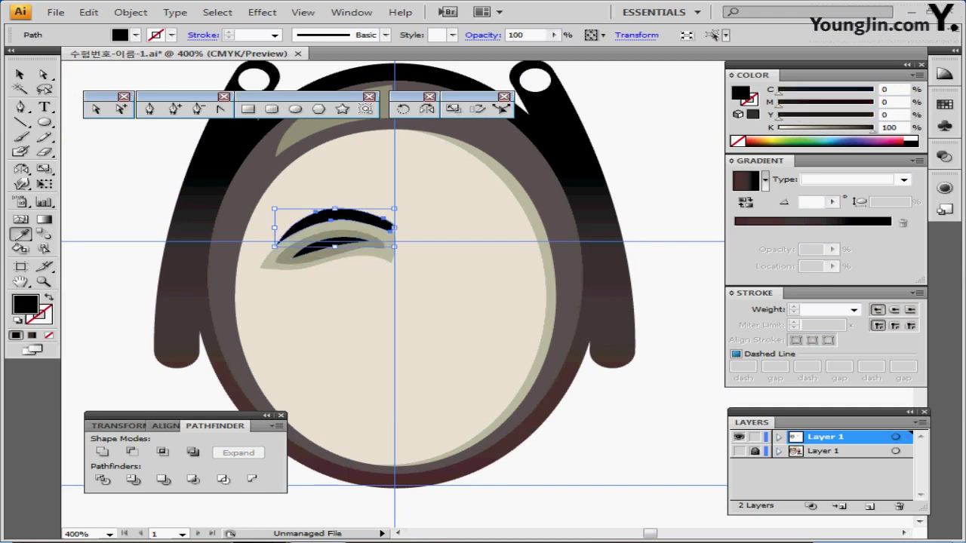
{"action": "key", "text": "ctrl"}
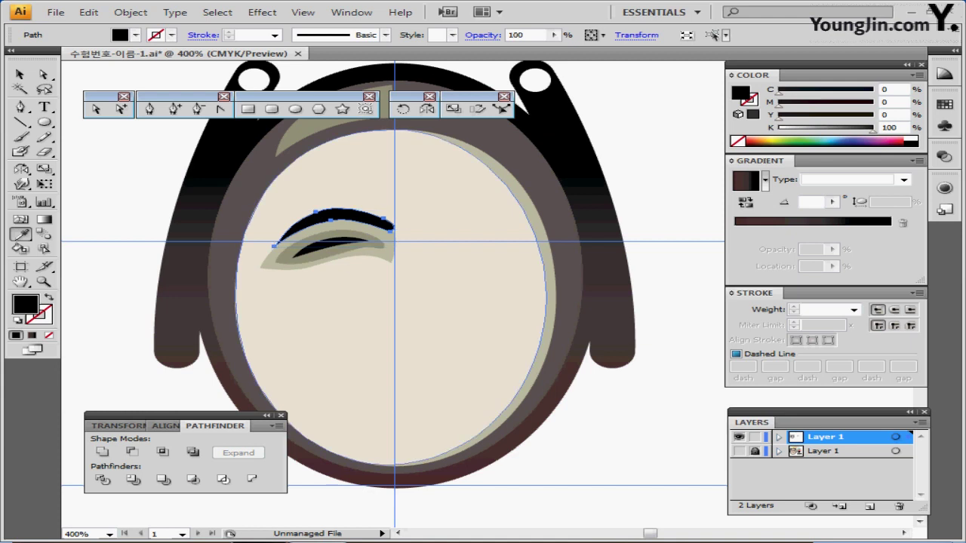
Show the reference layer in outline with the drawing layer hidden, and select the left smile line and the left half of the nose.
{"action": "left_click_drag", "start_coordinate": [422, 302], "coordinate": [392, 307]}
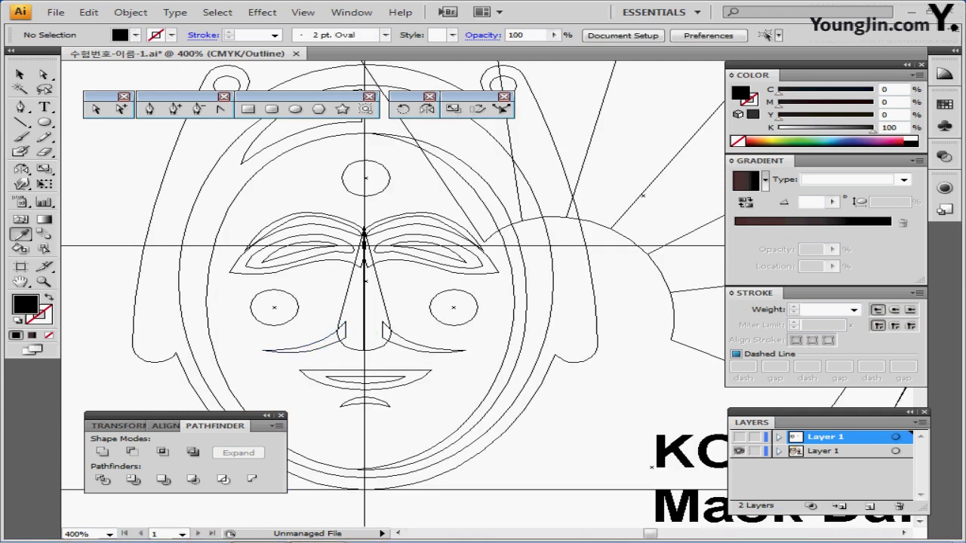
{"action": "left_click", "coordinate": [302, 349]}
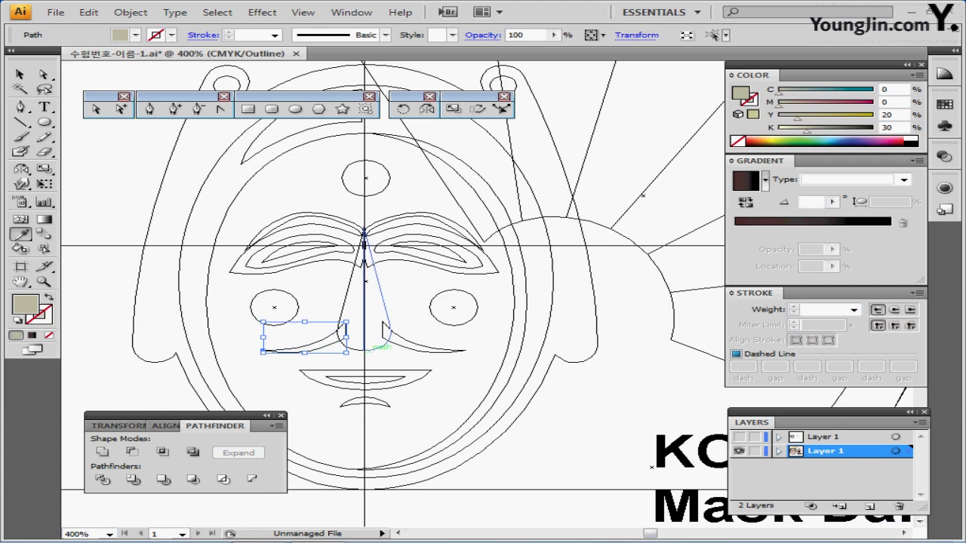
{"action": "left_click", "coordinate": [385, 344], "text": "shift"}
{"action": "left_click", "coordinate": [364, 350], "text": "ctrl+shift"}
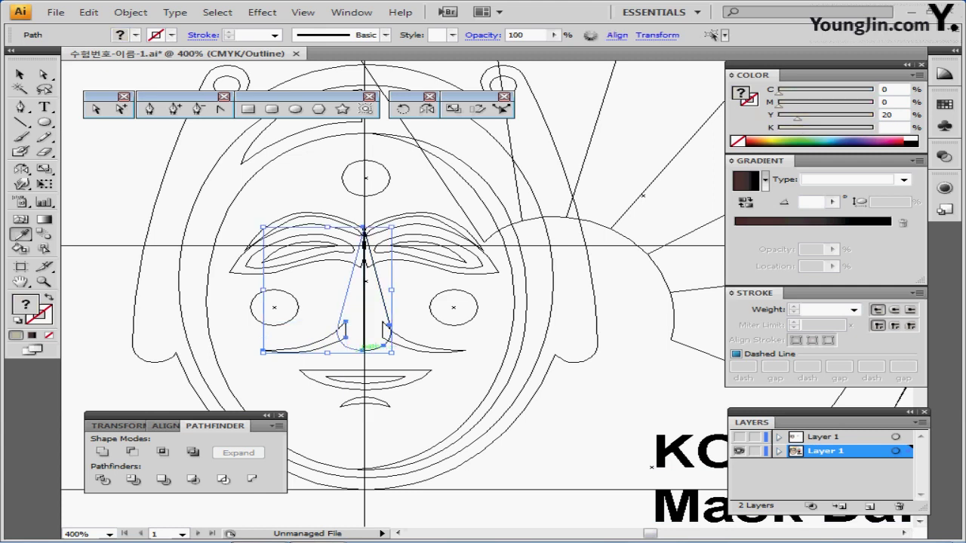
{"action": "left_click", "coordinate": [375, 349], "text": "ctrl+shift"}
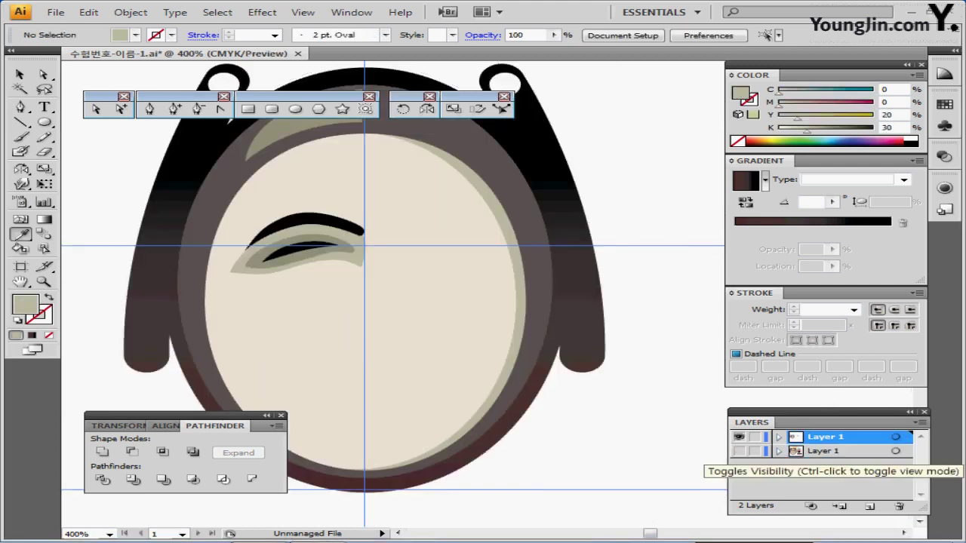
Paste the nose half and smile line in place on the drawing layer with the reference layer hidden, and check each shape's fill.
{"action": "key", "text": "ctrl+f"}
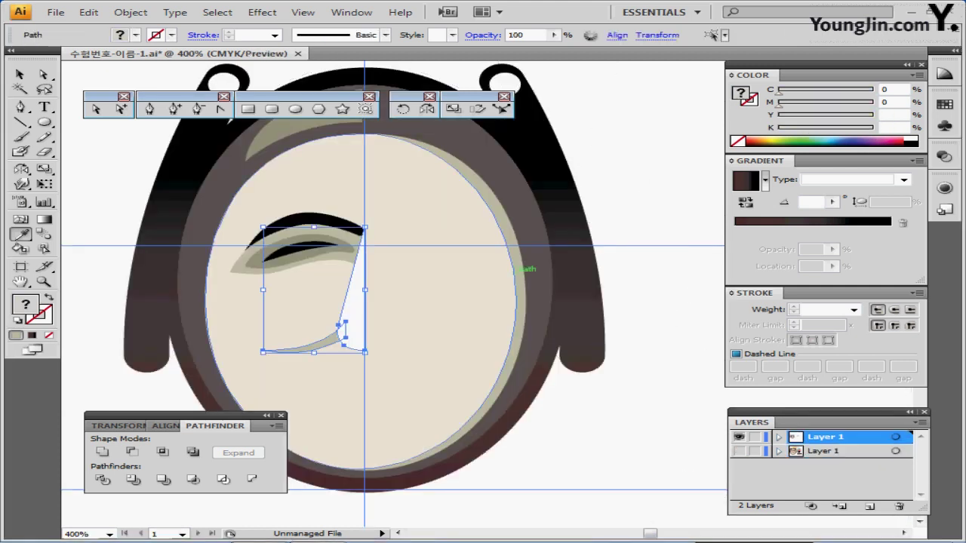
{"action": "left_click", "coordinate": [645, 287], "text": "ctrl"}
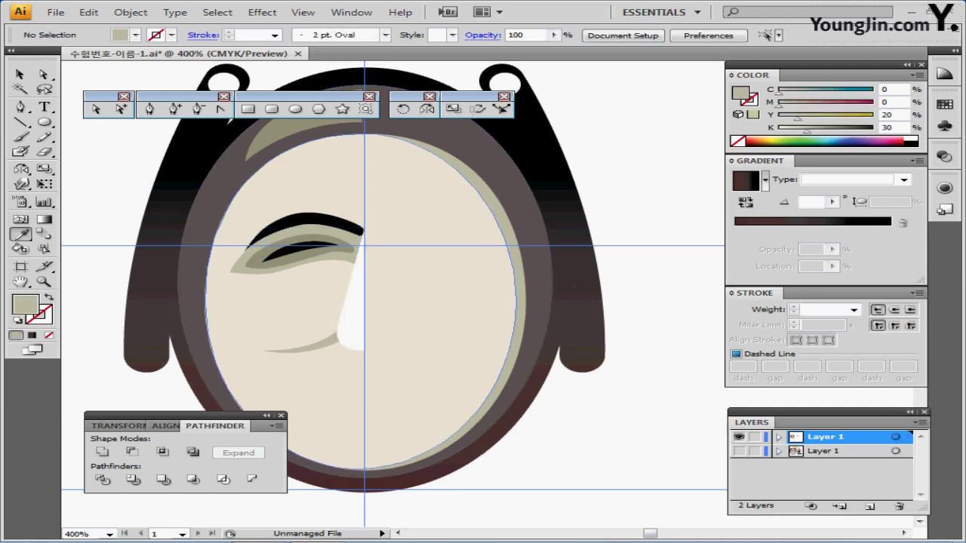
{"action": "scroll", "coordinate": [452, 287], "scroll_direction": "left", "scroll_amount": 1}
{"action": "left_click_drag", "start_coordinate": [423, 332], "coordinate": [450, 318]}
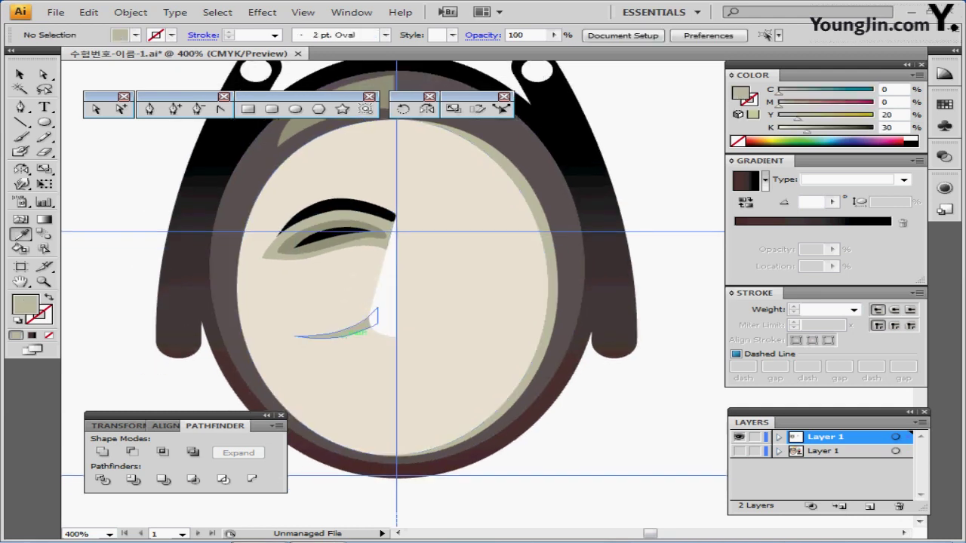
{"action": "left_click", "coordinate": [356, 329], "text": "ctrl"}
{"action": "left_click", "coordinate": [384, 306], "text": "ctrl"}
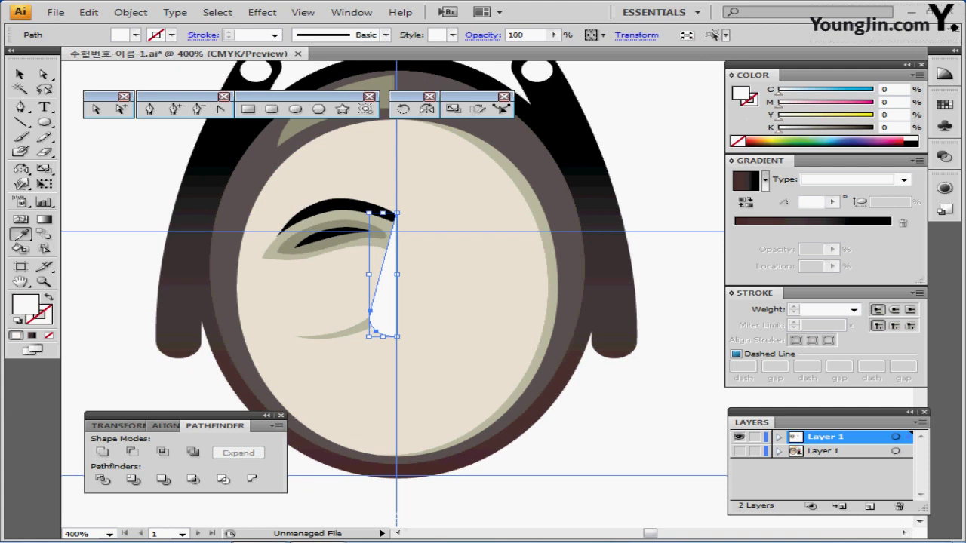
{"action": "key", "text": "ctrl+shift+a"}
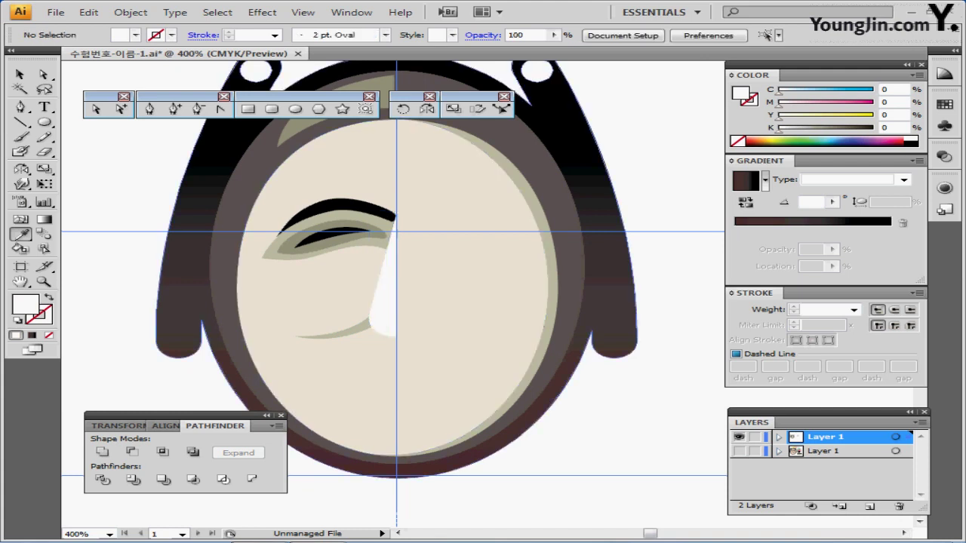
Draw a 4.5 × 4.5 mm circle centred on the vertical guide on the forehead, filled with the red swatch (M 90, Y 60), and nudge it slightly right.
{"action": "key", "text": "l"}
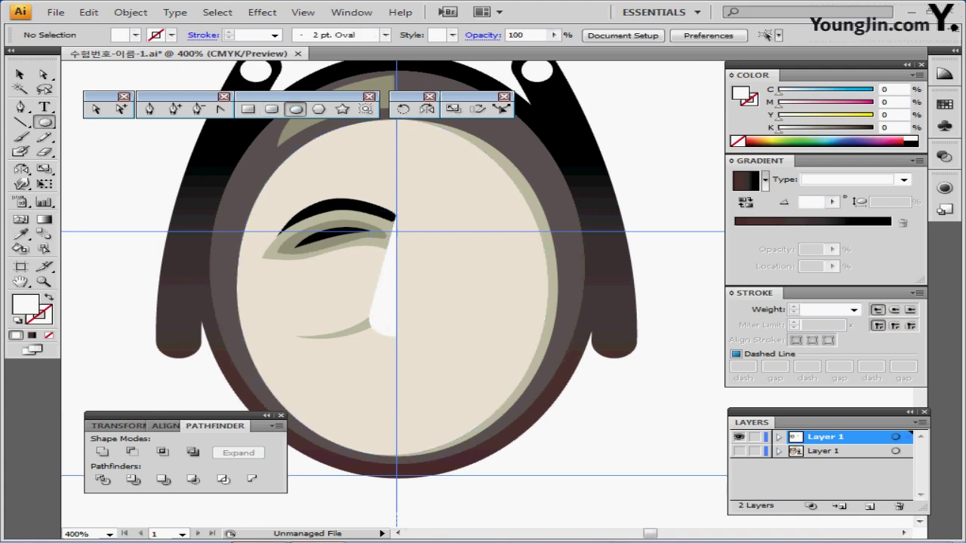
{"action": "key", "text": "ctrl+minus"}
{"action": "left_click_drag", "start_coordinate": [345, 328], "coordinate": [320, 299]}
{"action": "left_click", "coordinate": [133, 288], "text": "ctrl"}
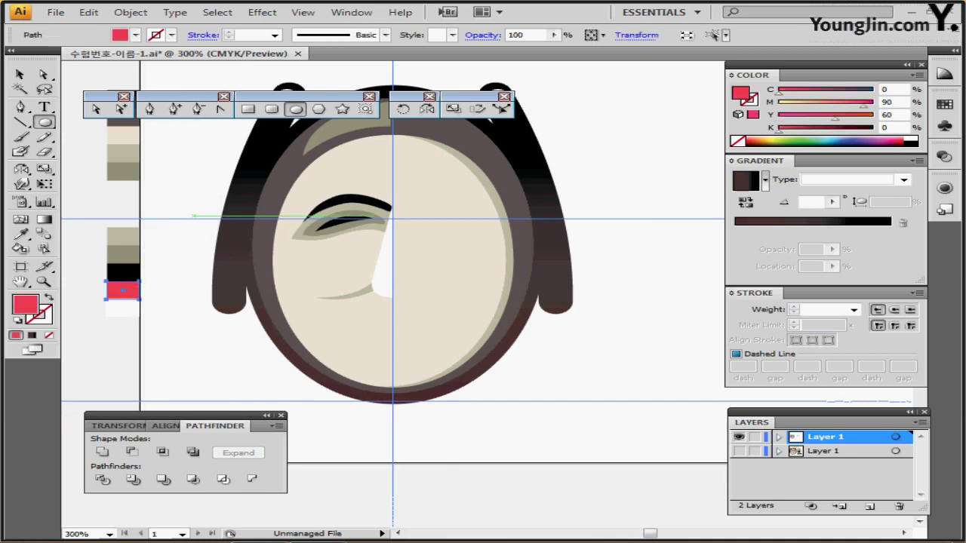
{"action": "left_click_drag", "start_coordinate": [375, 216], "coordinate": [359, 258]}
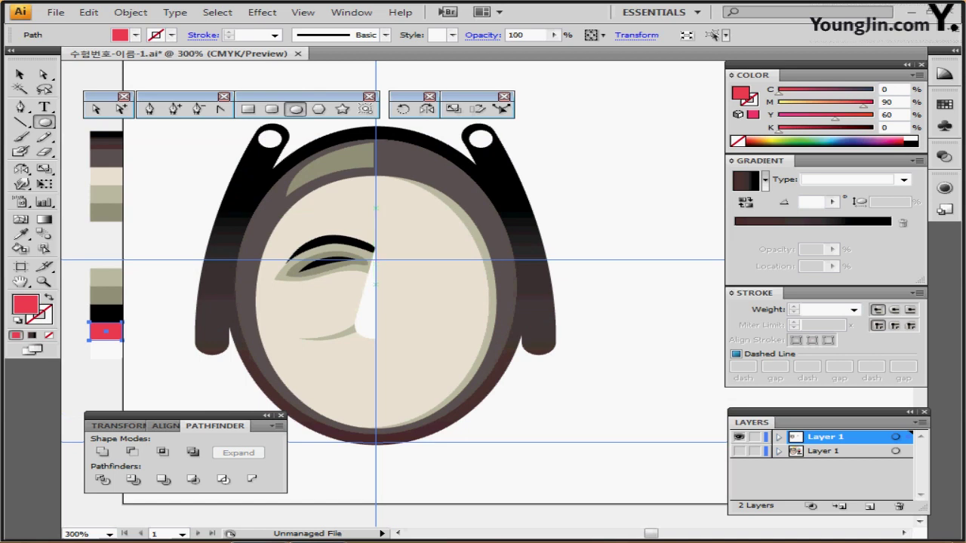
{"action": "left_click", "coordinate": [375, 284]}
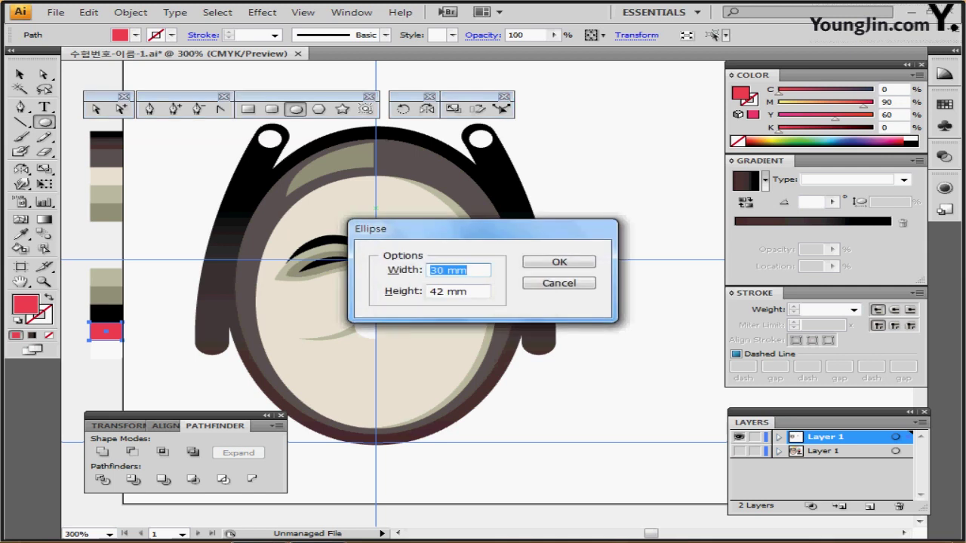
{"action": "type", "text": "4.5"}
{"action": "key", "text": "Tab"}
{"action": "type", "text": "4.5"}
{"action": "key", "text": "Tab"}
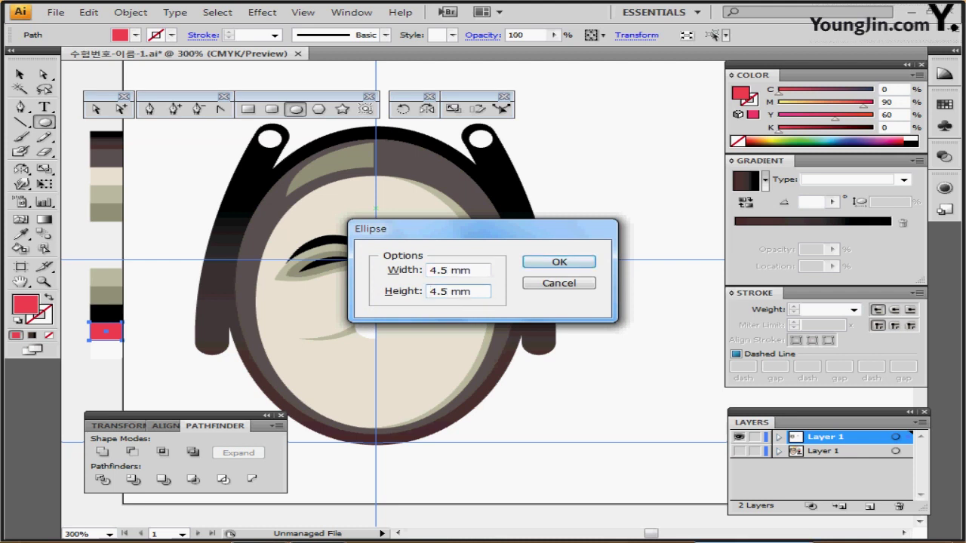
{"action": "key", "text": "Return"}
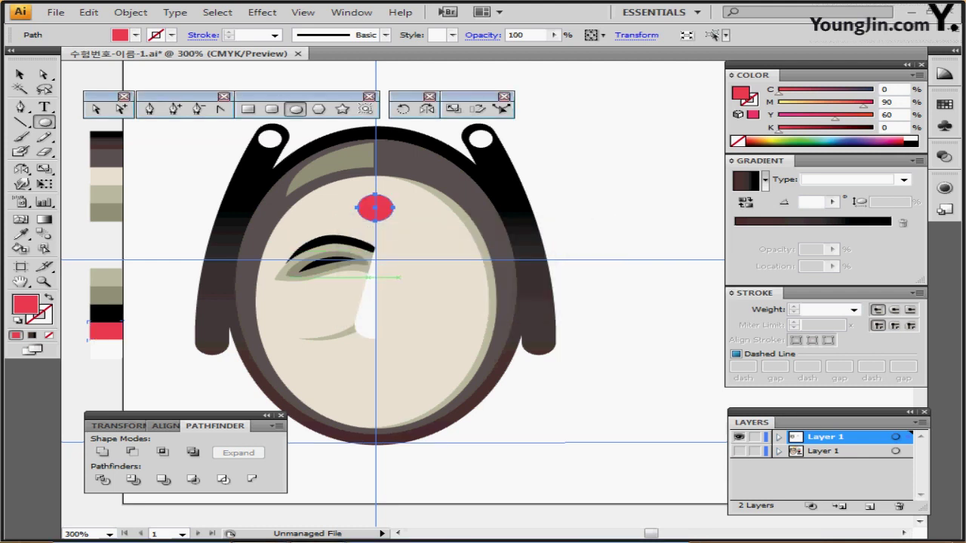
{"action": "key", "text": "Right"}
Duplicate the red forehead circle onto the left cheek, below the eye.
{"action": "key", "text": "v"}
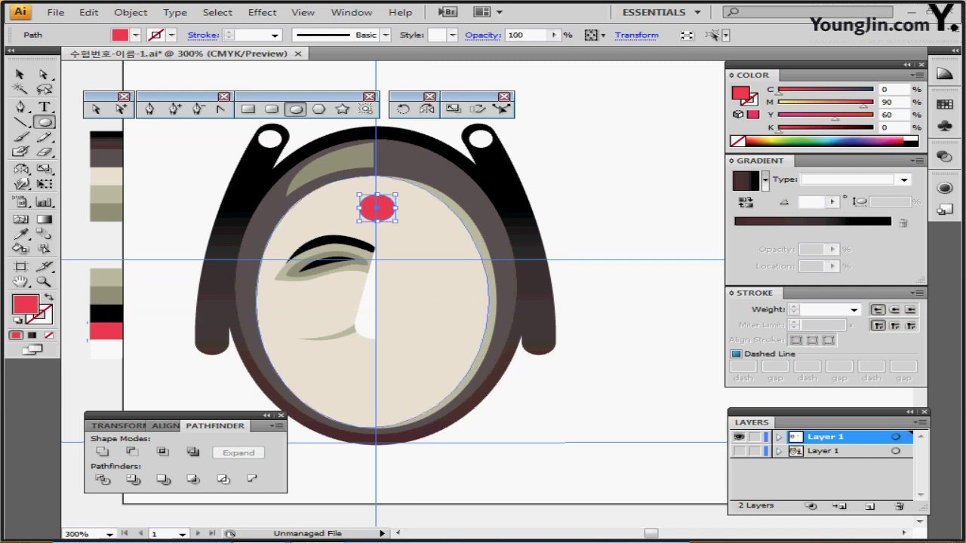
{"action": "left_click_drag", "start_coordinate": [383, 216], "coordinate": [307, 314]}
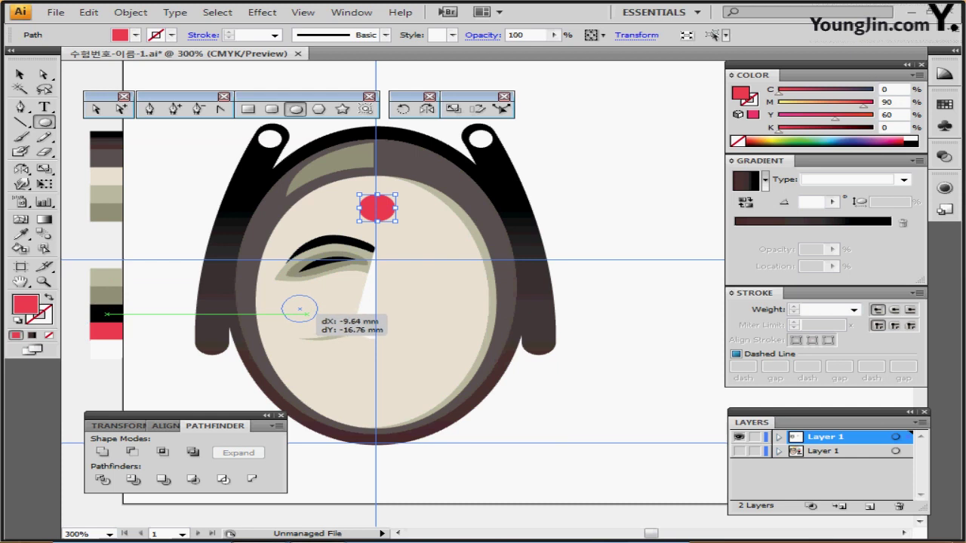
{"action": "left_click_drag", "start_coordinate": [307, 314], "coordinate": [304, 315]}
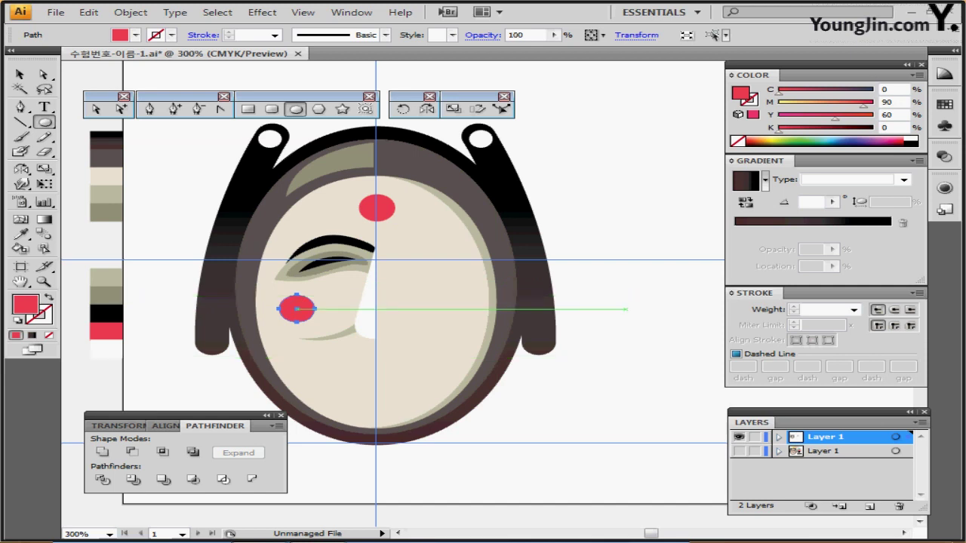
Nudge the cheek circle onto the reference layer's cheek circle in outline view, return to preview with the reference hidden, and deselect.
{"action": "key", "text": "ctrl+y"}
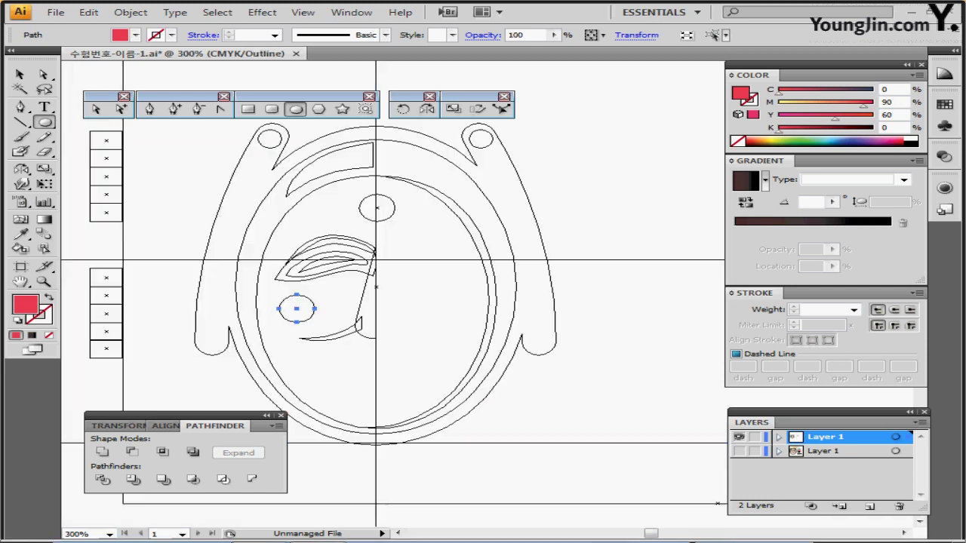
{"action": "key", "text": "ctrl+shift+w"}
{"action": "key", "text": "Right"}
{"action": "key", "text": "Right"}
{"action": "key", "text": "Right"}
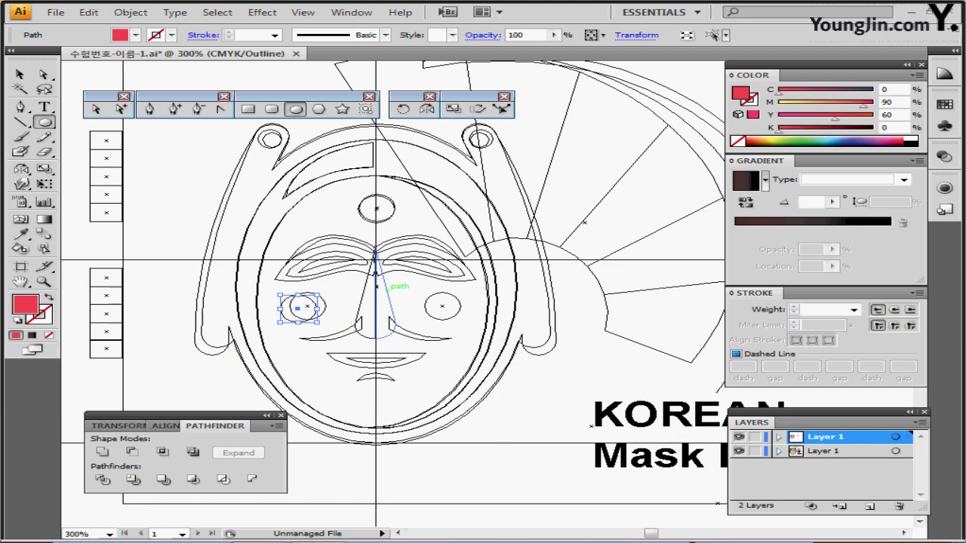
{"action": "key", "text": "Up"}
{"action": "key", "text": "Right"}
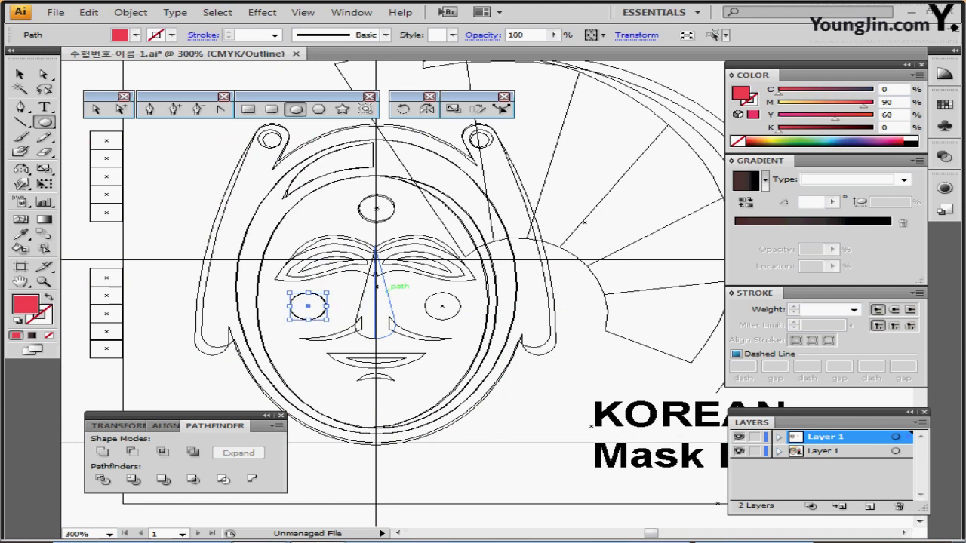
{"action": "key", "text": "ctrl+shift+w"}
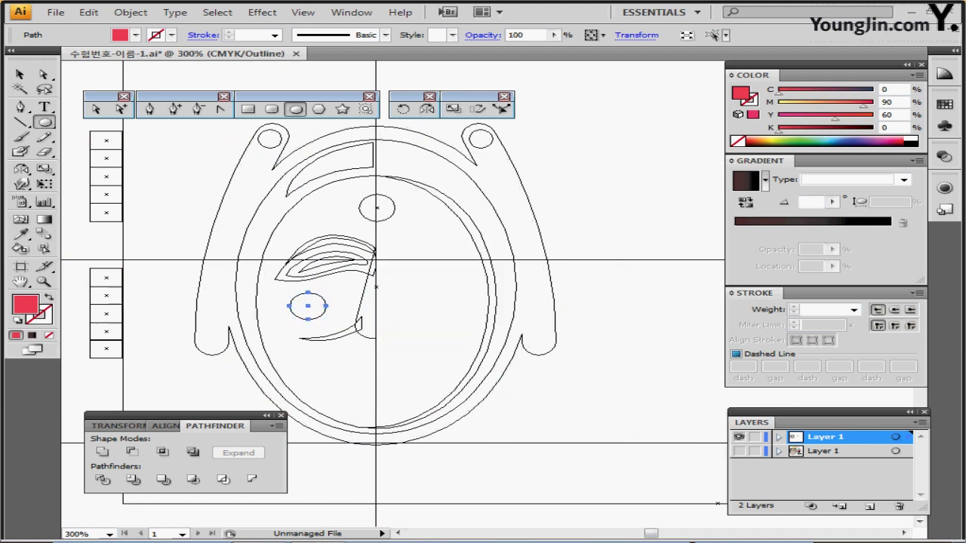
{"action": "key", "text": "ctrl+y"}
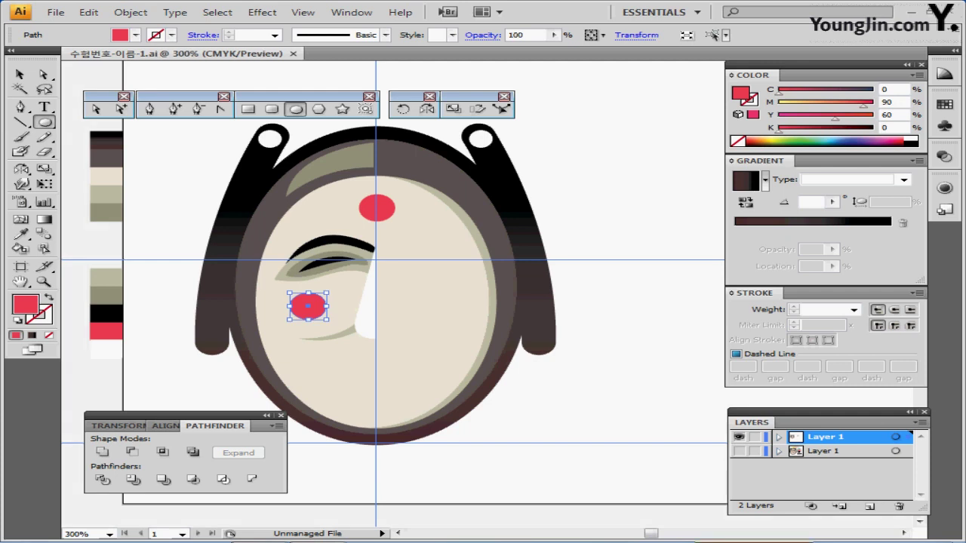
{"action": "key", "text": "ctrl+shift+a"}
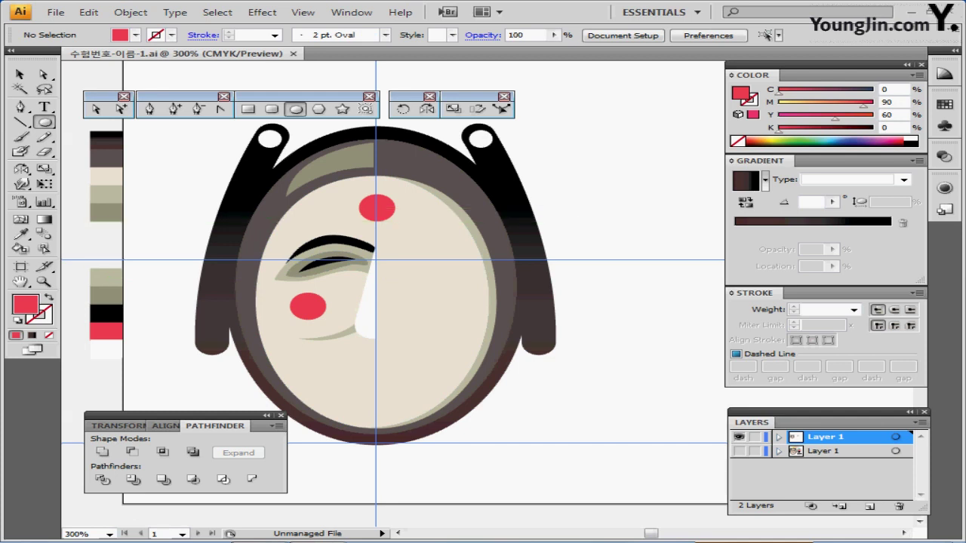
Reflect a copy of the left eyebrow, eye, cheek circle, smile line and nose half across the vertical centre guide, with the Vertical axis.
{"action": "key", "text": "ctrl+y"}
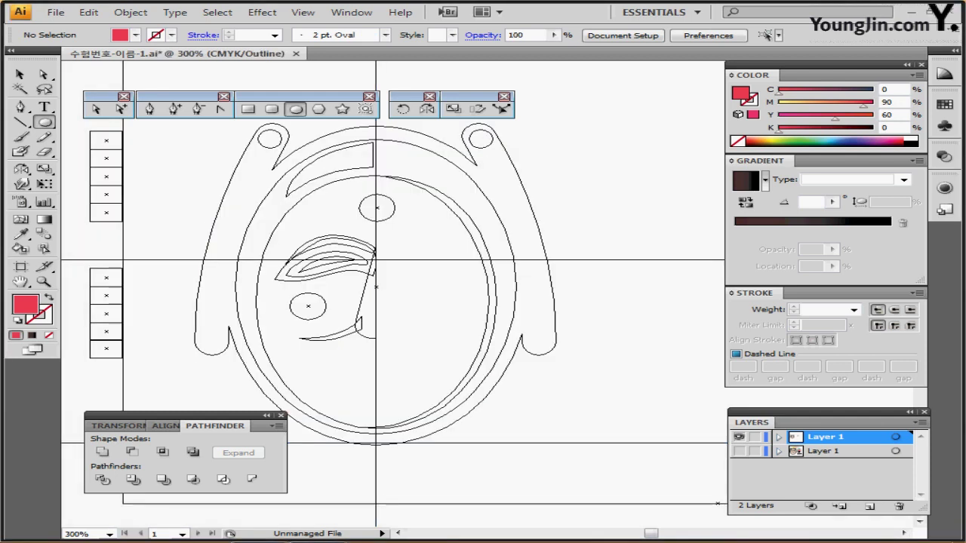
{"action": "left_click_drag", "start_coordinate": [282, 240], "coordinate": [366, 349]}
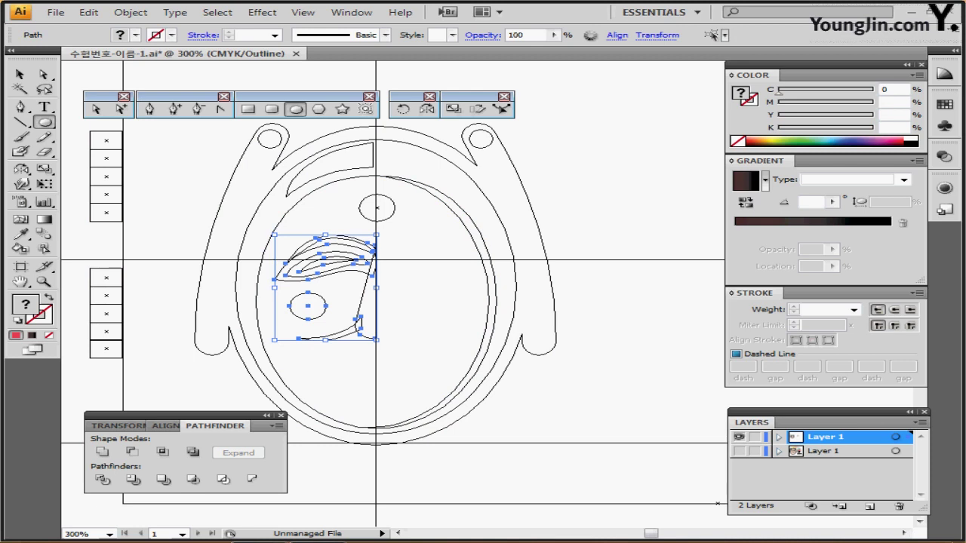
{"action": "key", "text": "ctrl+y"}
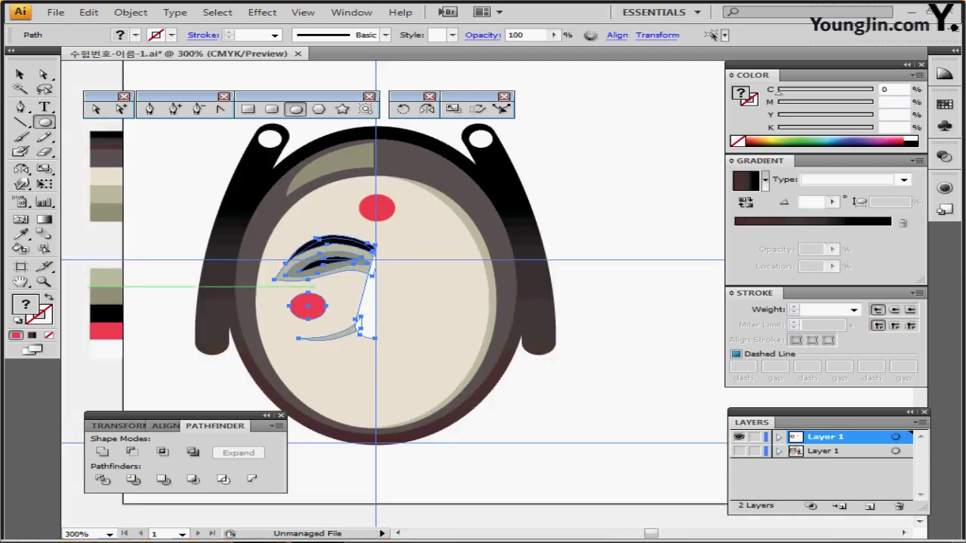
{"action": "left_click", "coordinate": [427, 109]}
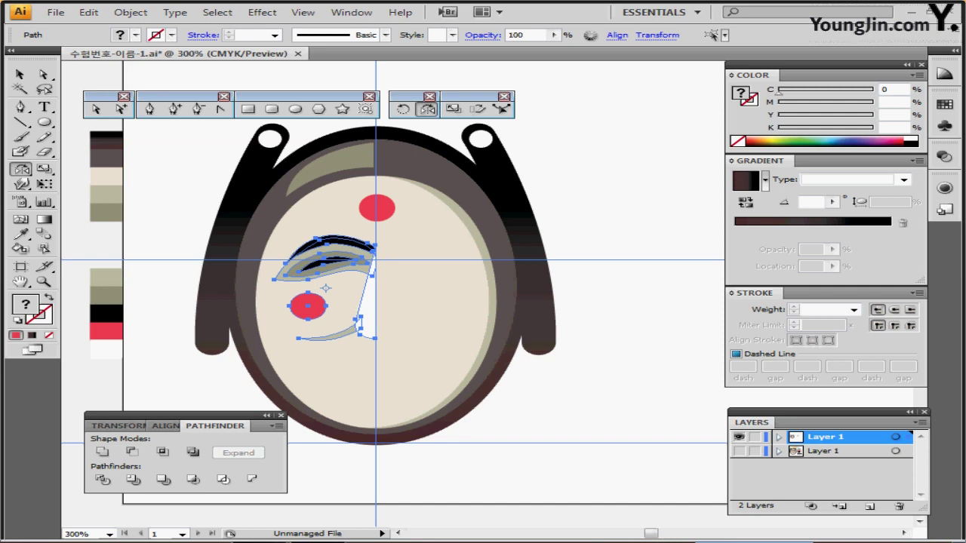
{"action": "left_click", "coordinate": [376, 360], "text": "alt"}
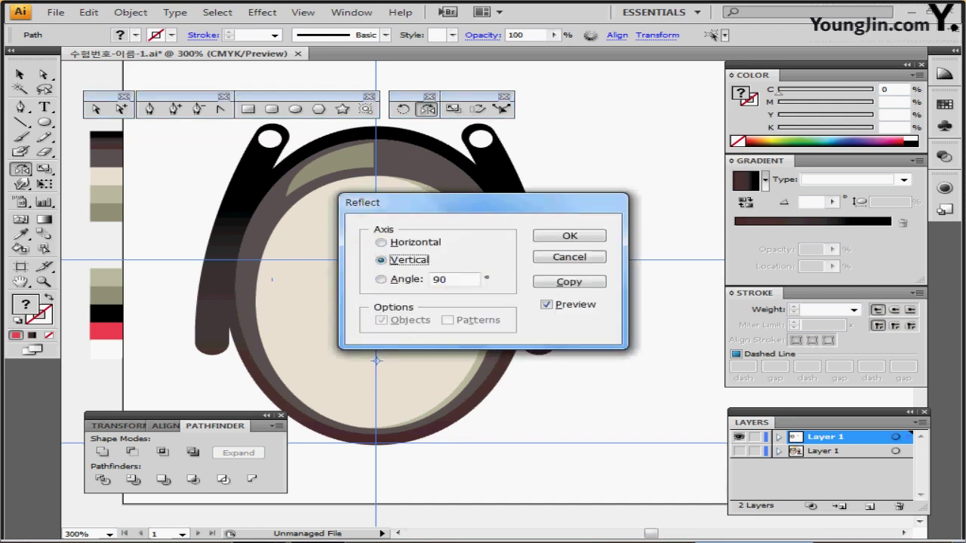
{"action": "left_click_drag", "start_coordinate": [392, 202], "coordinate": [516, 130]}
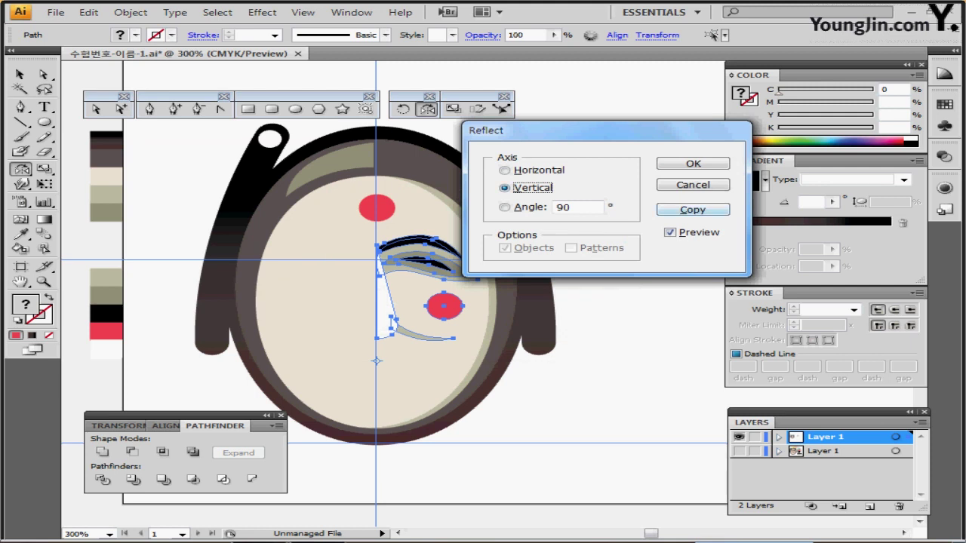
{"action": "left_click", "coordinate": [692, 209]}
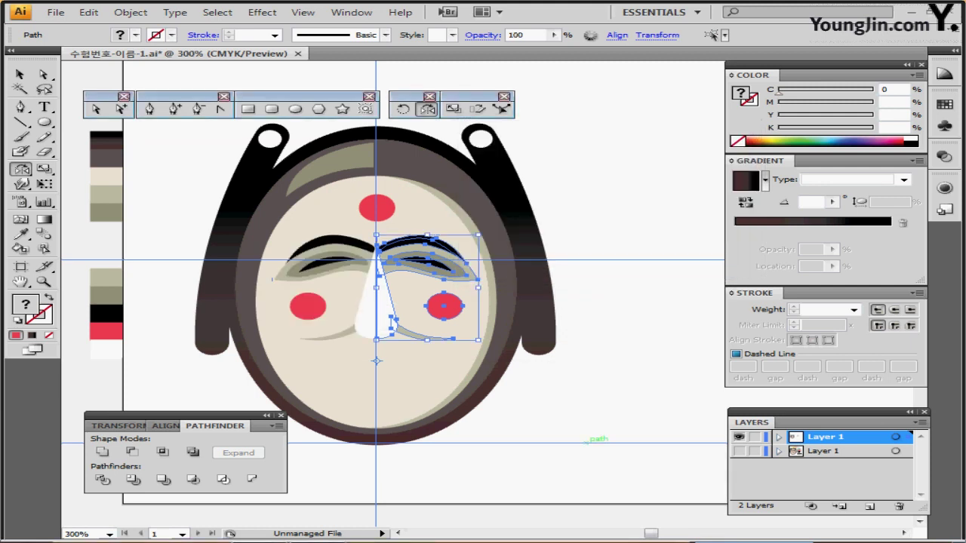
{"action": "left_click", "coordinate": [596, 440]}
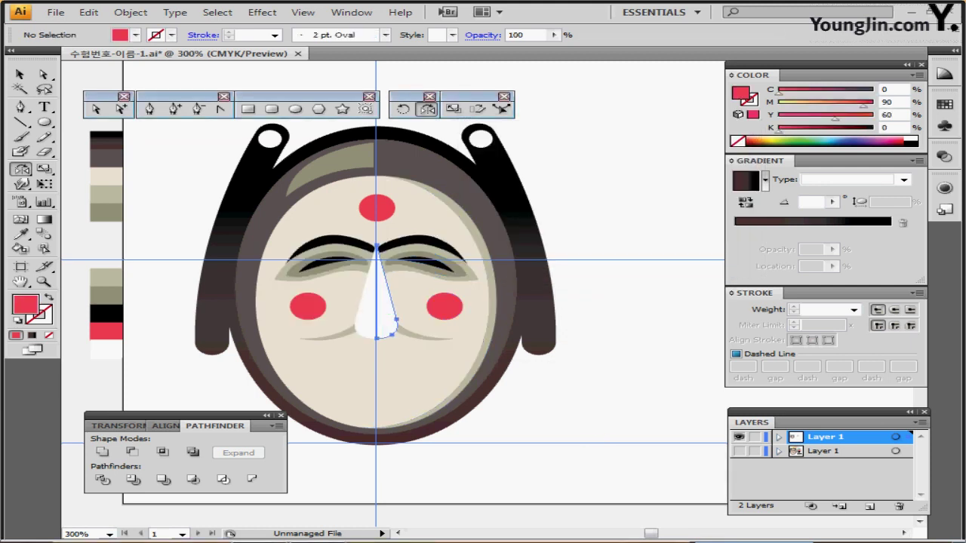
Fill the mirrored right half of the nose with the sampled khaki swatch (Y 20, K 30).
{"action": "left_click", "coordinate": [390, 316], "text": "ctrl"}
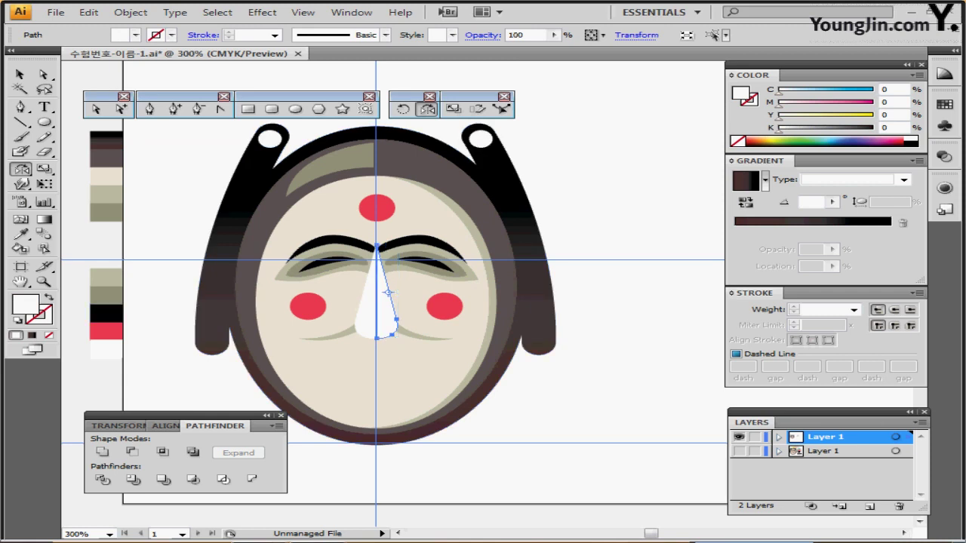
{"action": "key", "text": "i"}
{"action": "left_click", "coordinate": [105, 277]}
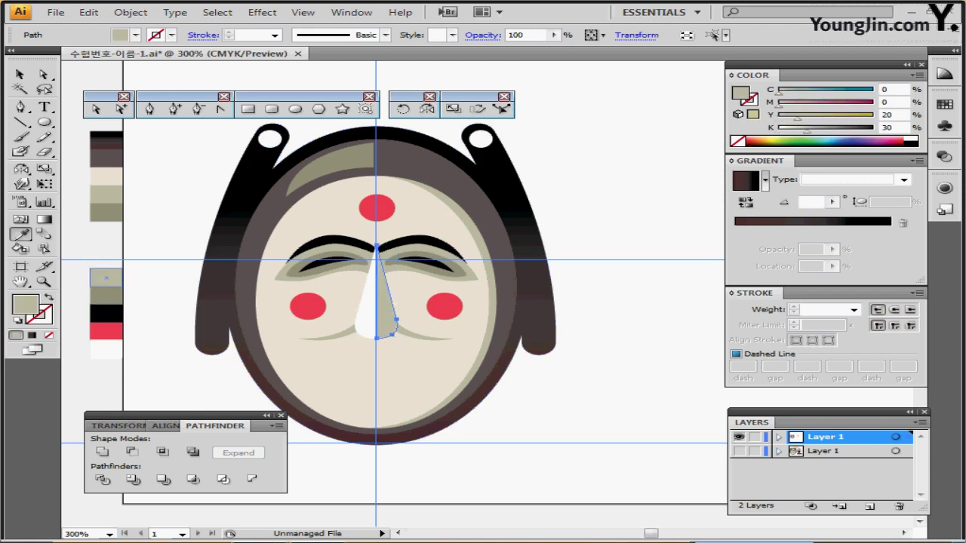
{"action": "key", "text": "v"}
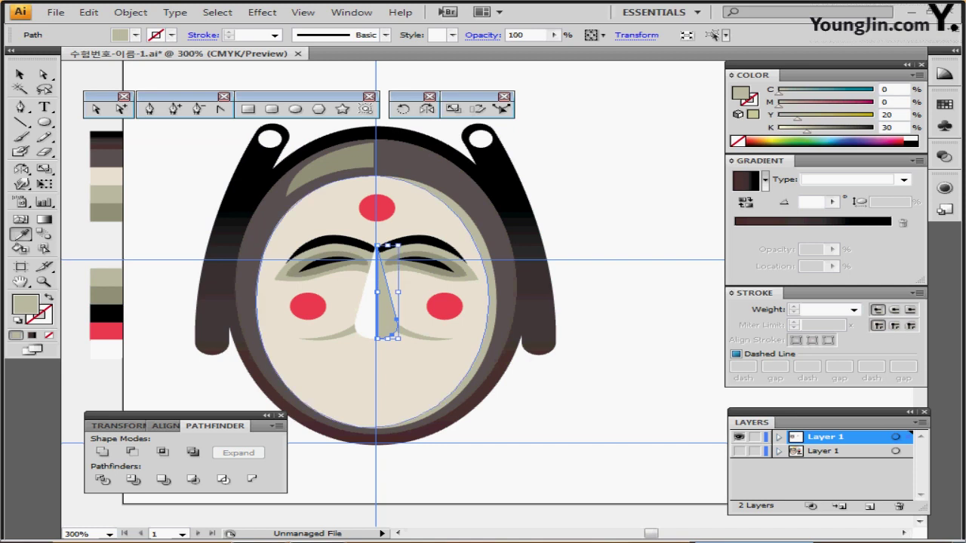
Compare the nose with the reference layer, fill its right half with the darker khaki swatch (Y 20, K 50), deselect and save.
{"action": "key", "text": "ctrl+shift+a"}
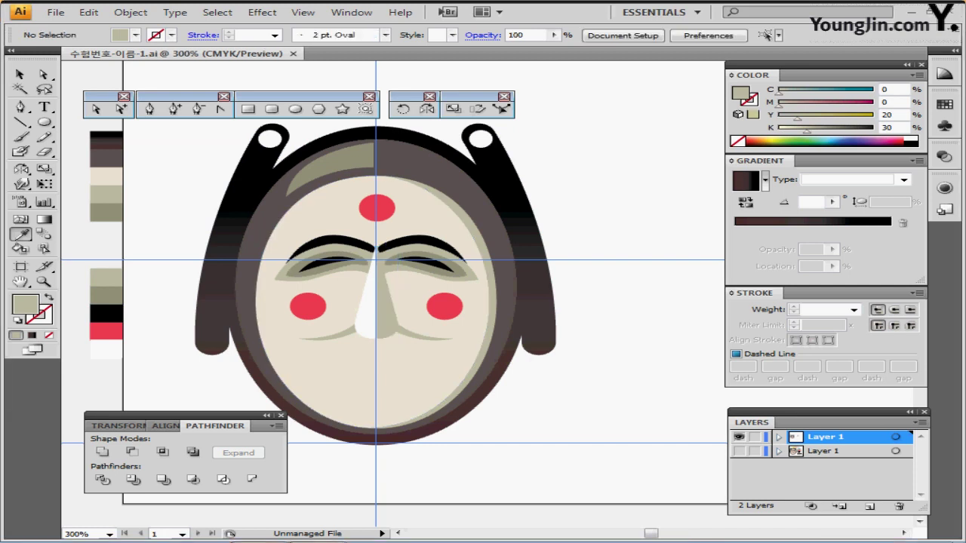
{"action": "left_click", "coordinate": [739, 437]}
{"action": "left_click", "coordinate": [739, 451]}
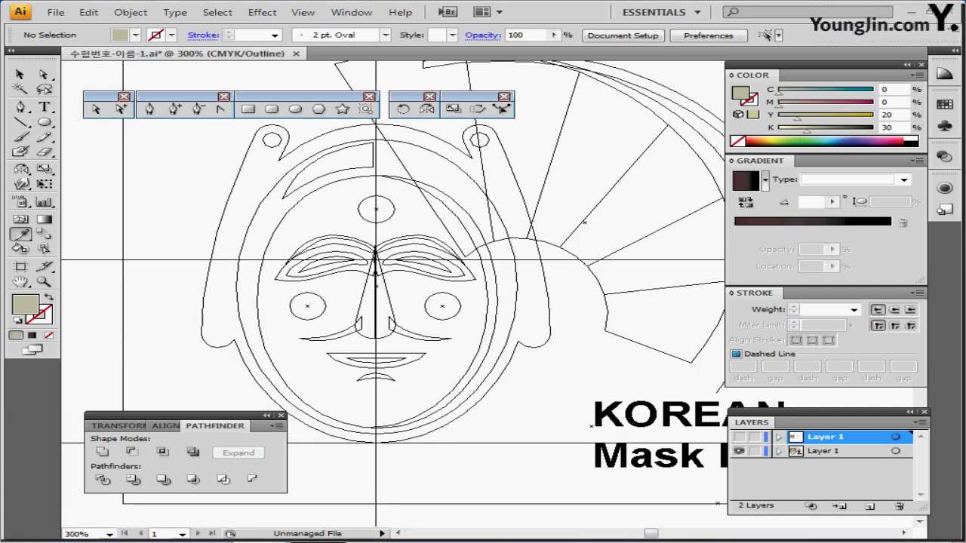
{"action": "left_click", "coordinate": [739, 451], "text": "ctrl"}
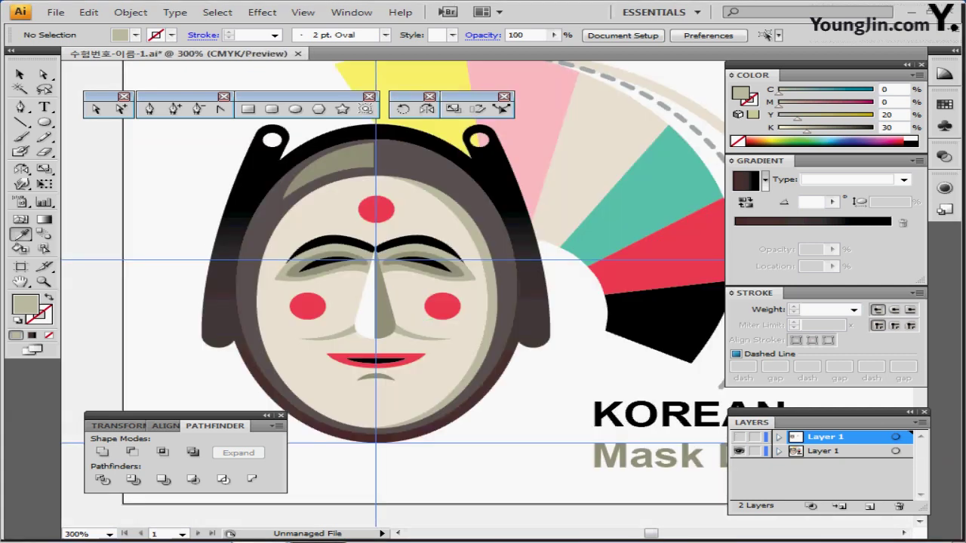
{"action": "left_click", "coordinate": [739, 436]}
{"action": "left_click", "coordinate": [738, 450]}
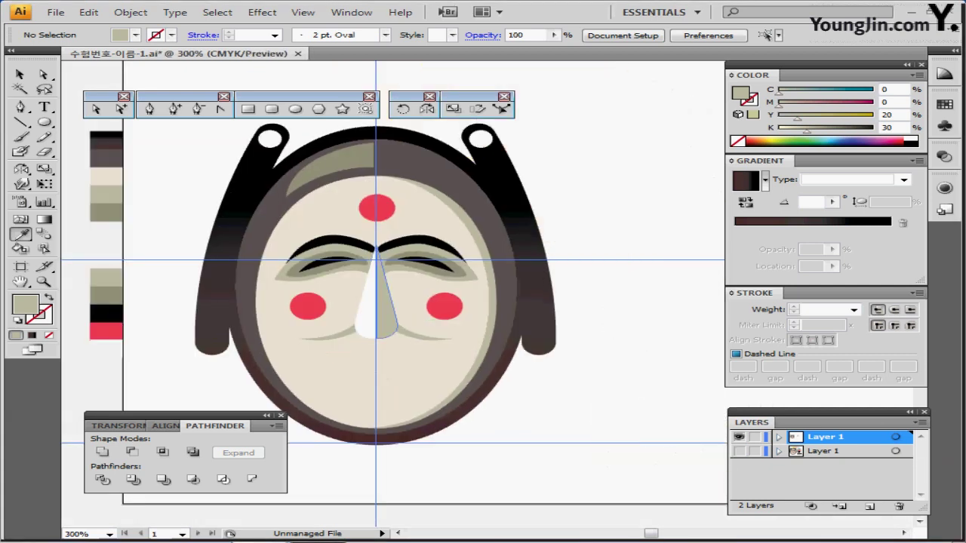
{"action": "left_click", "coordinate": [386, 315], "text": "ctrl"}
{"action": "left_click", "coordinate": [107, 295]}
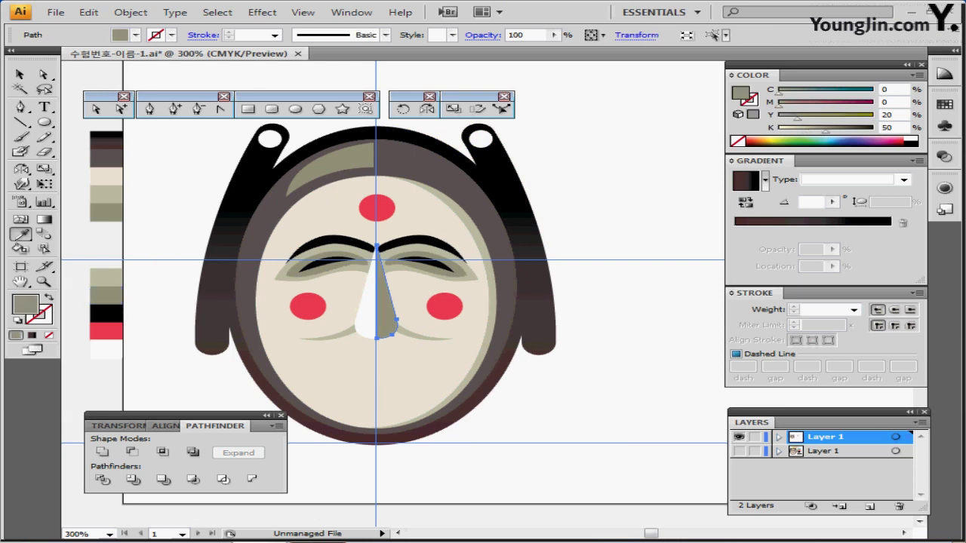
{"action": "key", "text": "ctrl"}
{"action": "key", "text": "ctrl+shift+a"}
{"action": "key", "text": "ctrl+s"}
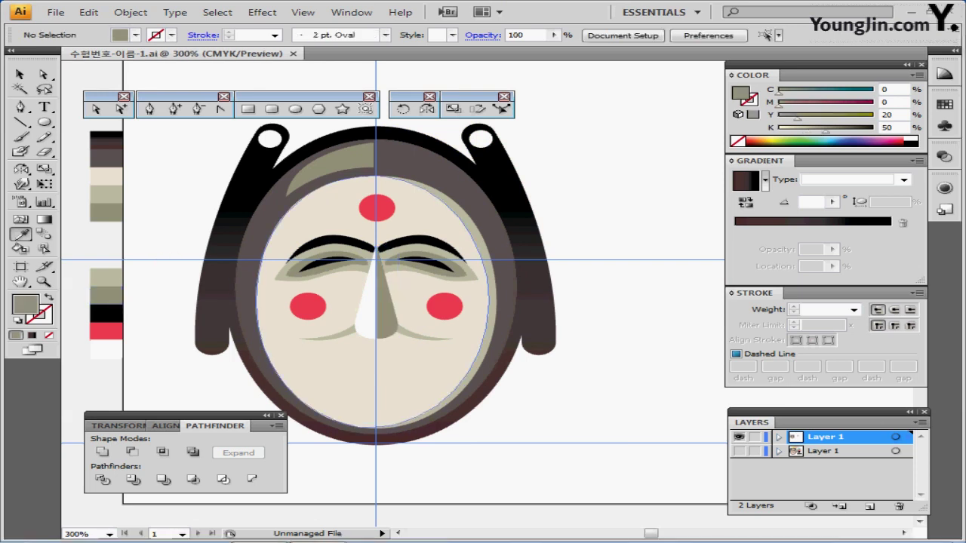
Draw a 13 × 7 mm ellipse in the red swatch colour below the nose, centred on the vertical guide.
{"action": "left_click_drag", "start_coordinate": [377, 362], "coordinate": [387, 347]}
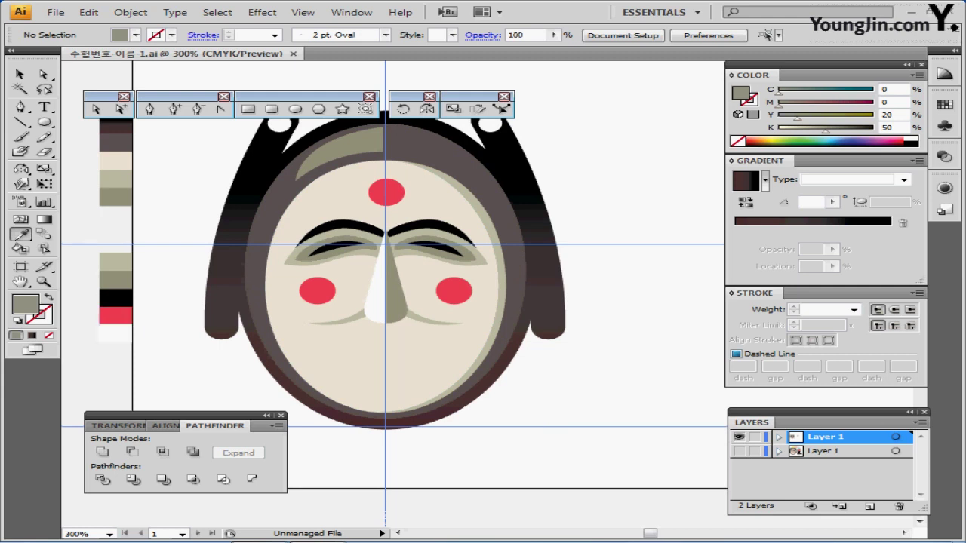
{"action": "left_click", "coordinate": [295, 108]}
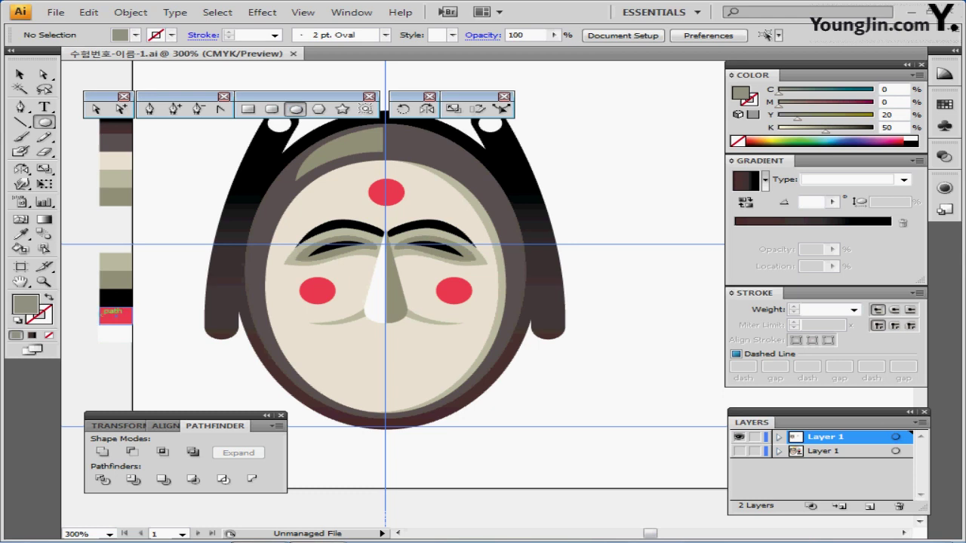
{"action": "left_click", "coordinate": [115, 316], "text": "ctrl"}
{"action": "key", "text": "ctrl+shift+a"}
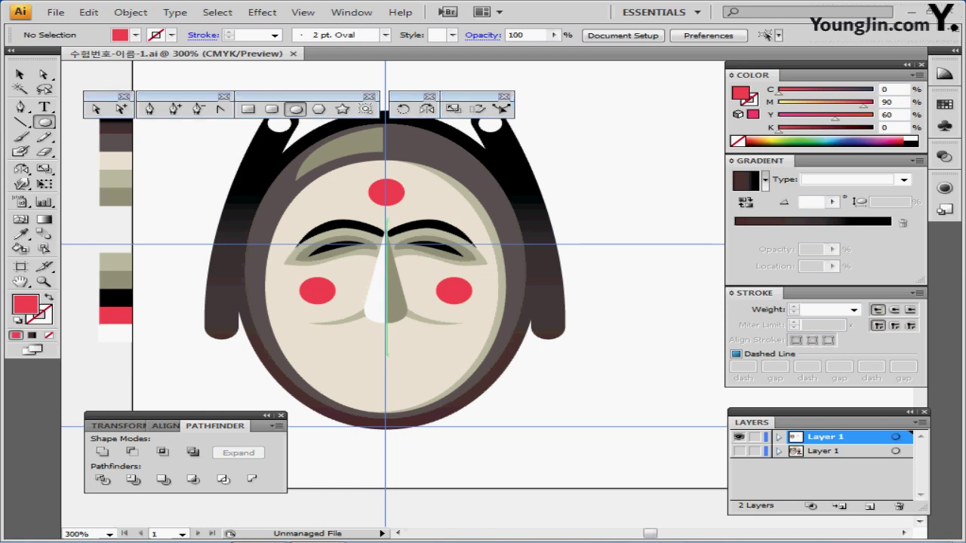
{"action": "left_click", "coordinate": [386, 354]}
{"action": "type", "text": "13"}
{"action": "key", "text": "Tab"}
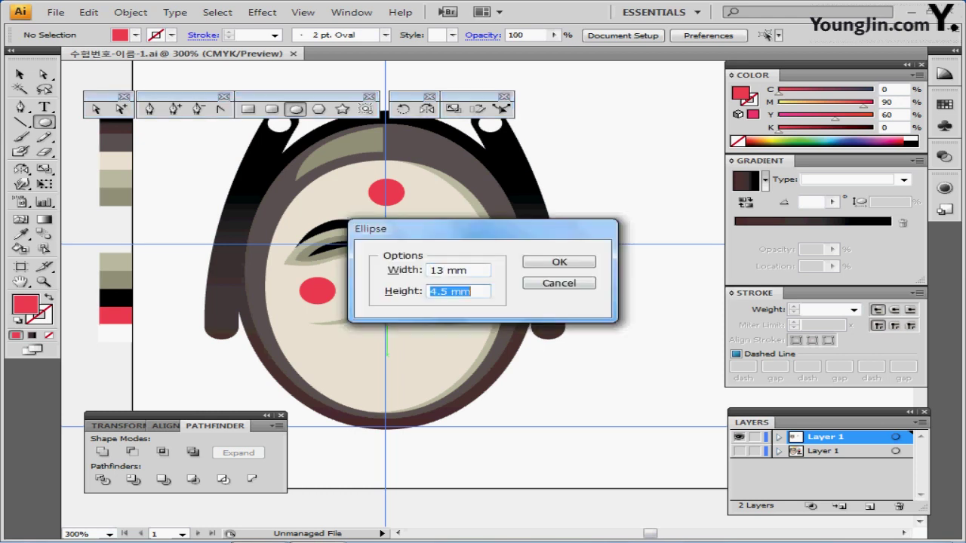
{"action": "type", "text": "7"}
{"action": "key", "text": "Return"}
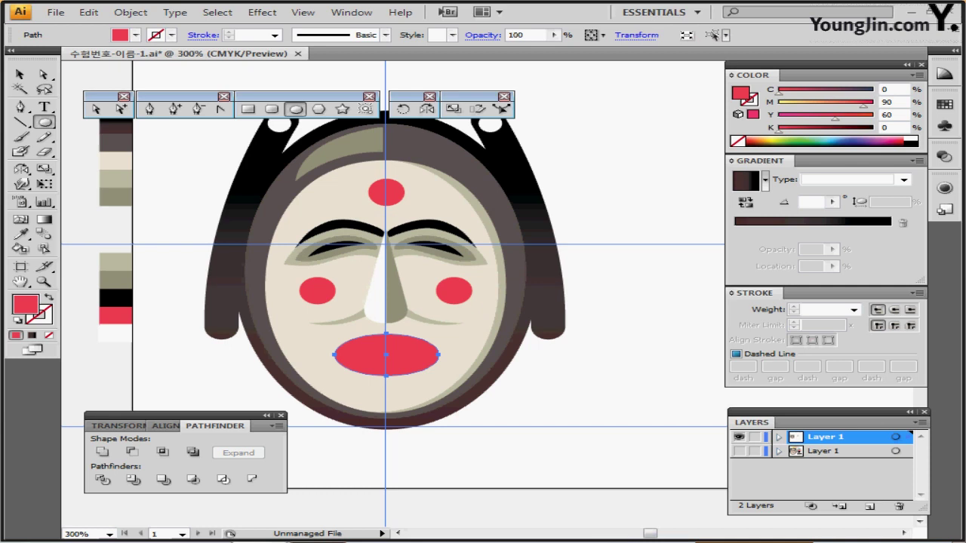
Show the reference layer, switch the drawing to outline view and nudge the red ellipse up onto the reference's lower lip curve.
{"action": "left_click", "coordinate": [739, 451]}
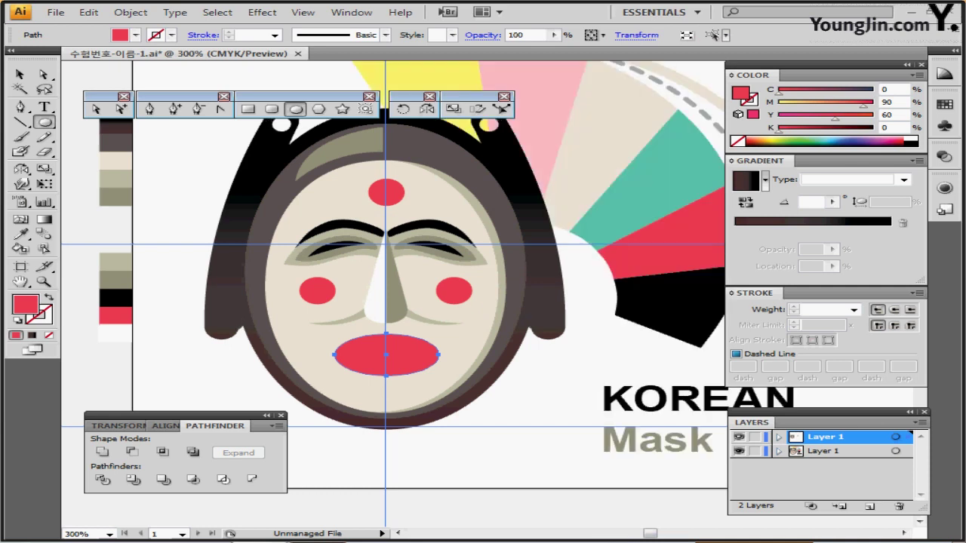
{"action": "key", "text": "ctrl+y"}
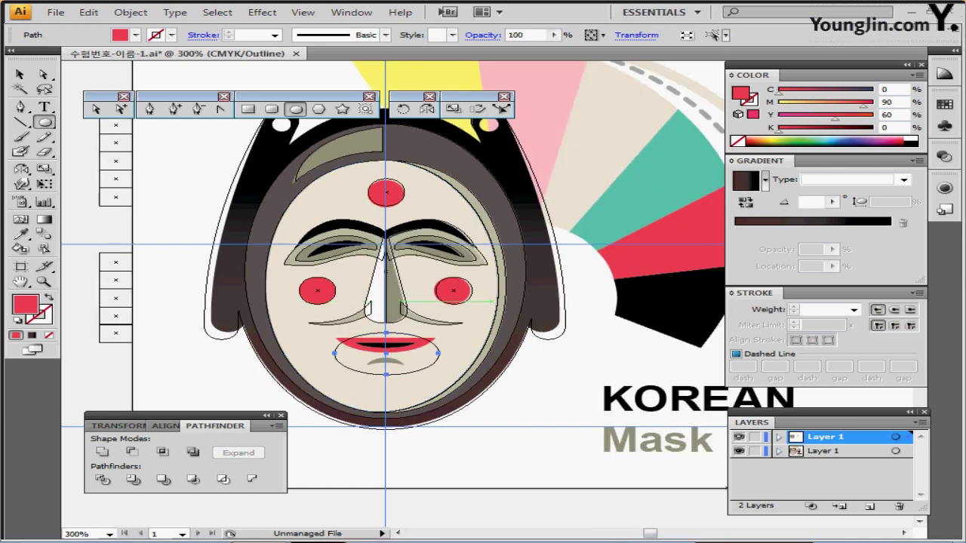
{"action": "key", "text": "Up"}
{"action": "key", "text": "Up"}
{"action": "key", "text": "Up"}
{"action": "key", "text": "Up"}
{"action": "key", "text": "Up"}
{"action": "key", "text": "Up"}
{"action": "key", "text": "Up"}
{"action": "key", "text": "Up"}
{"action": "key", "text": "Up"}
{"action": "key", "text": "Up"}
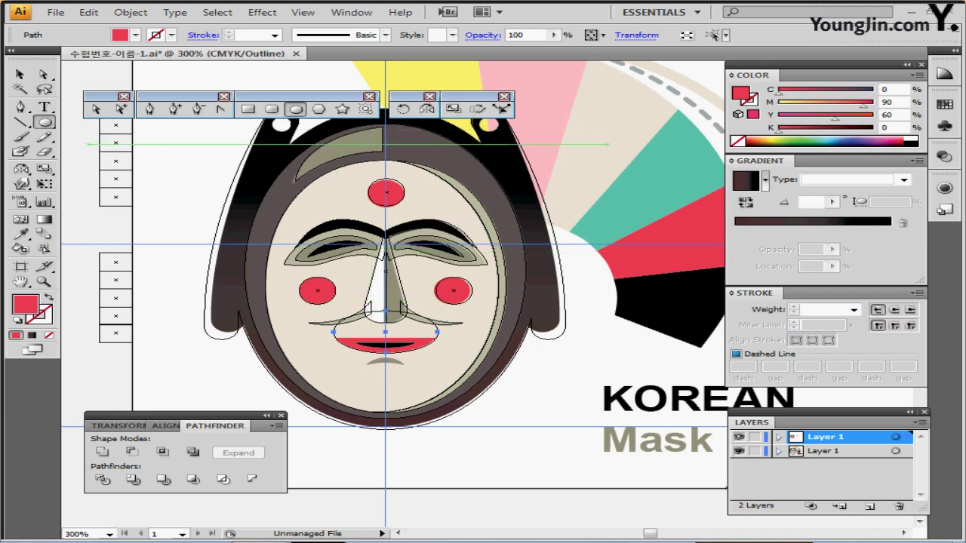
Cut off the upper part of the mouth ellipse with a rectangle using Minus Front, with the reference hidden and preview restored.
{"action": "left_click", "coordinate": [248, 108]}
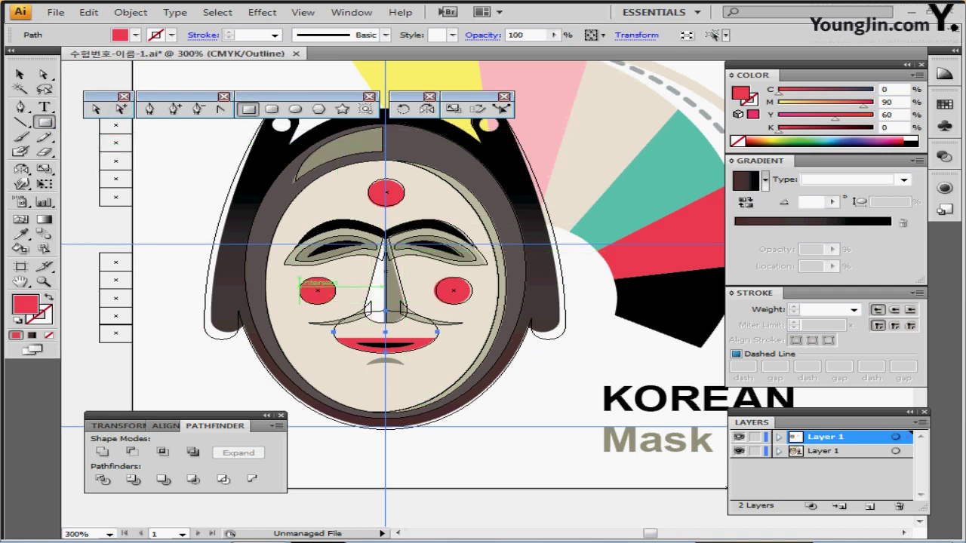
{"action": "mouse_move", "coordinate": [299, 285]}
{"action": "left_mouse_down"}
{"action": "mouse_move", "coordinate": [355, 337]}
{"action": "mouse_move", "coordinate": [497, 337]}
{"action": "mouse_move", "coordinate": [461, 337]}
{"action": "left_mouse_up"}
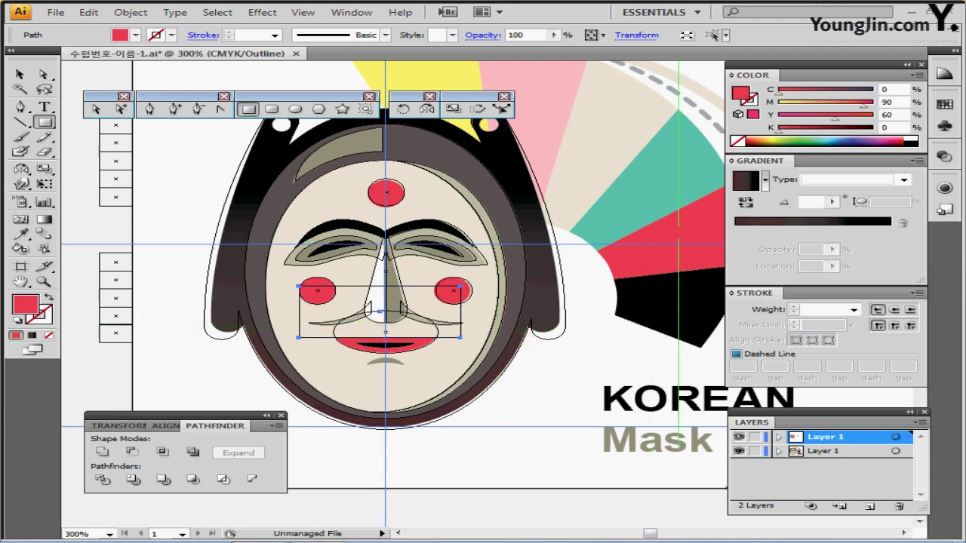
{"action": "left_click", "coordinate": [738, 451]}
{"action": "key", "text": "ctrl+y"}
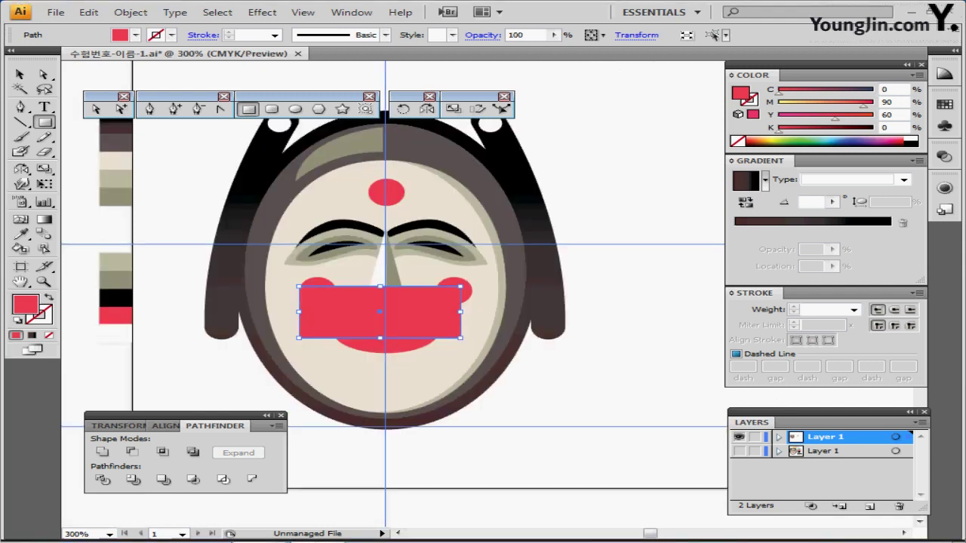
{"action": "left_click", "coordinate": [386, 345], "text": "ctrl+shift"}
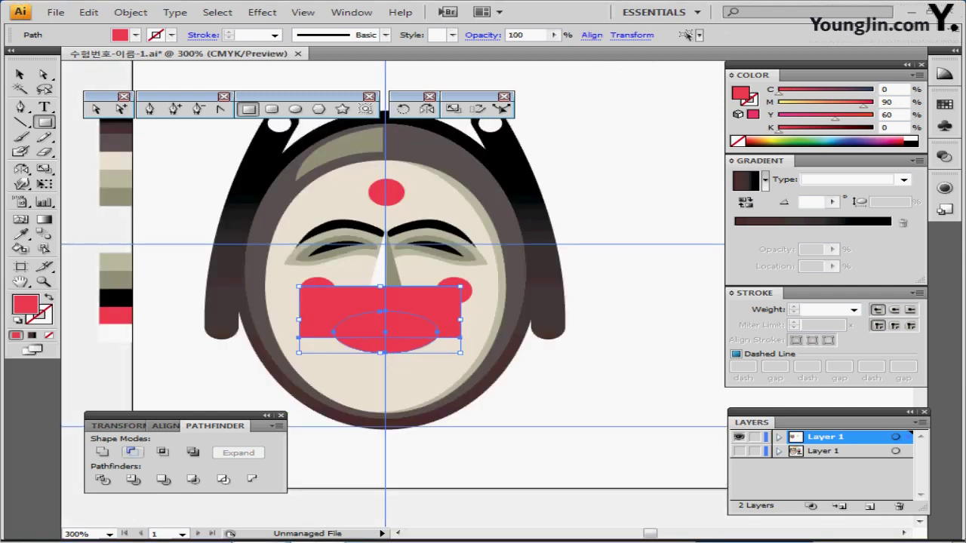
{"action": "left_click", "coordinate": [132, 452]}
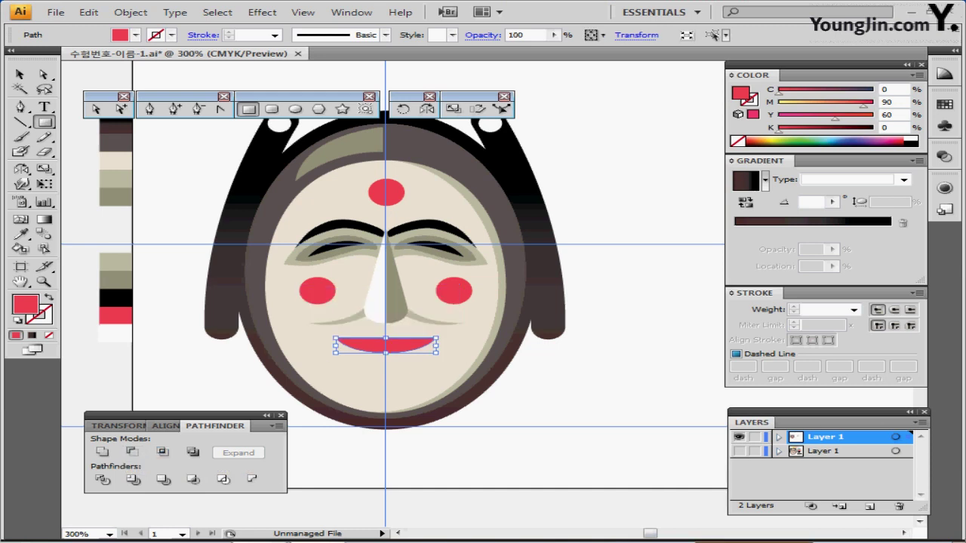
Make a copy of the red lips scaled 60% horizontally and 35% vertically, and fill it with the black swatch.
{"action": "key", "text": "a"}
{"action": "key", "text": "s"}
{"action": "key", "text": "Return"}
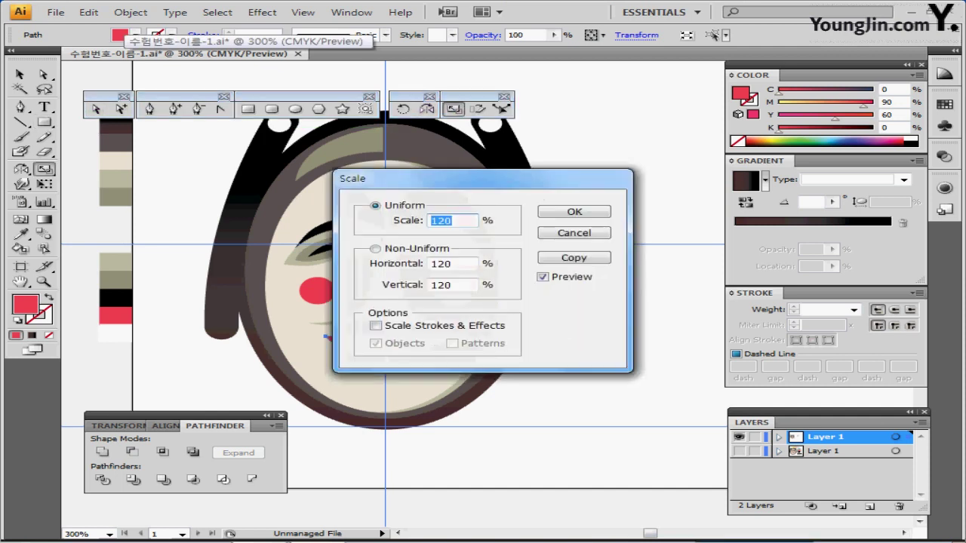
{"action": "key", "text": "Tab"}
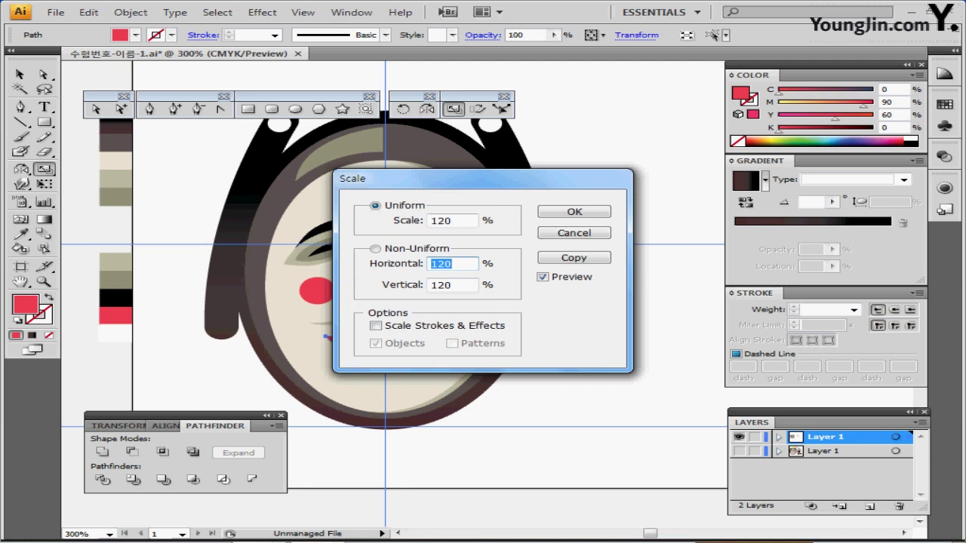
{"action": "type", "text": "60"}
{"action": "key", "text": "Tab"}
{"action": "type", "text": "35"}
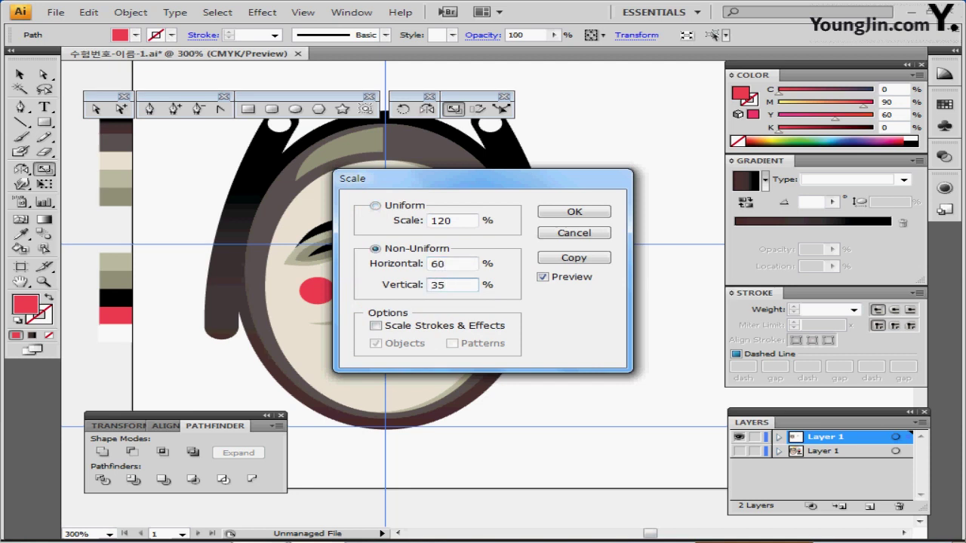
{"action": "left_click", "coordinate": [573, 257]}
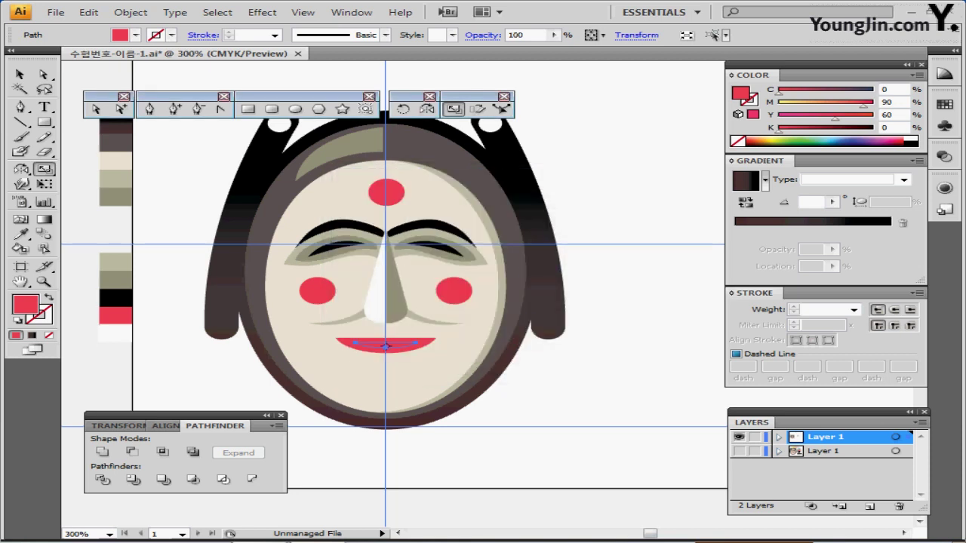
{"action": "key", "text": "i"}
{"action": "left_click", "coordinate": [113, 296]}
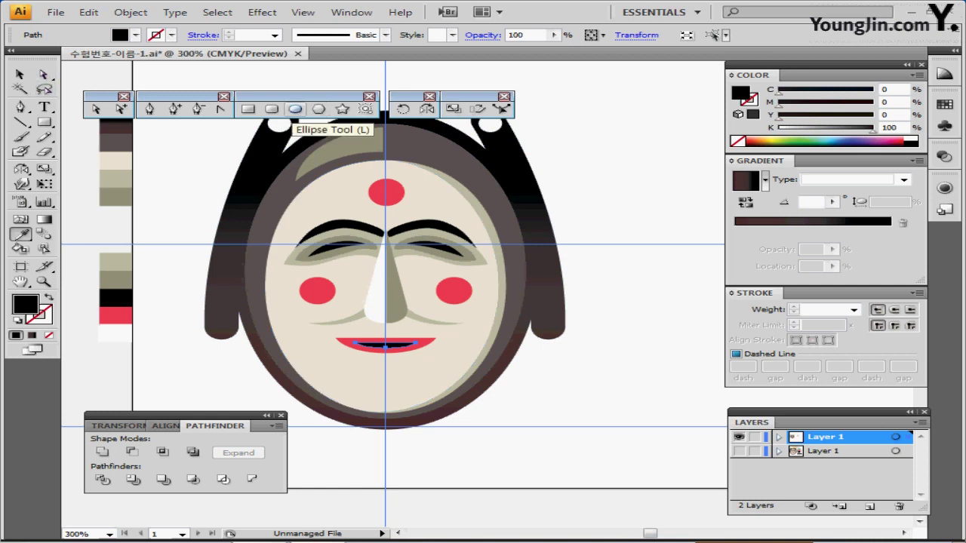
Draw a 5.5 × 5 mm ellipse in the khaki swatch colour (Y 20, K 50) on the vertical guide below the lips.
{"action": "left_click", "coordinate": [295, 109]}
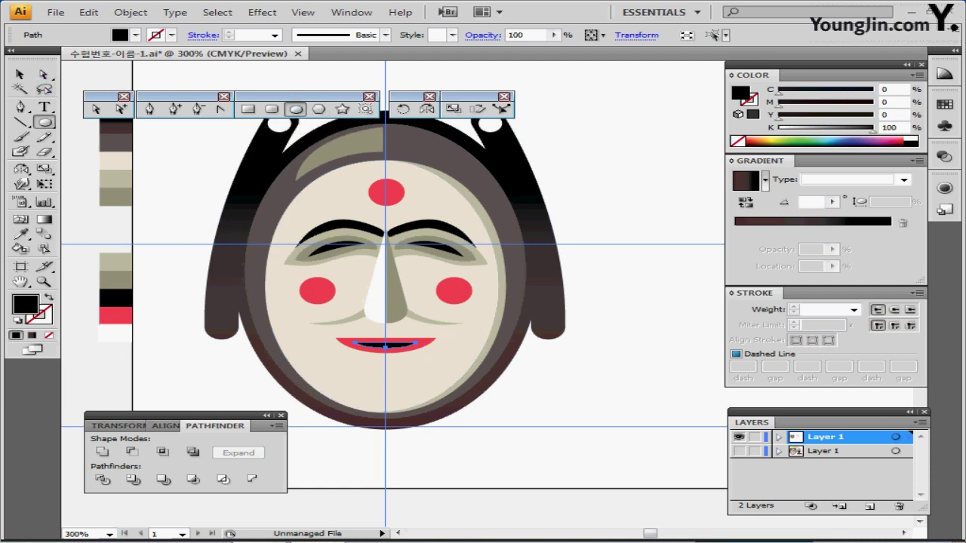
{"action": "left_click", "coordinate": [116, 368], "text": "ctrl"}
{"action": "left_click", "coordinate": [116, 280], "text": "ctrl"}
{"action": "key", "text": "ctrl+shift+a"}
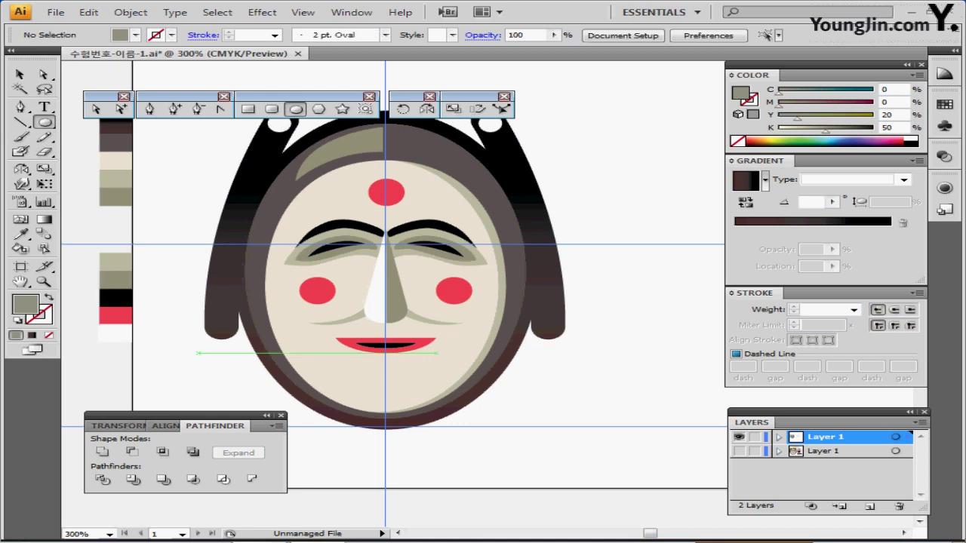
{"action": "scroll", "coordinate": [392, 248], "scroll_direction": "down", "scroll_amount": 2}
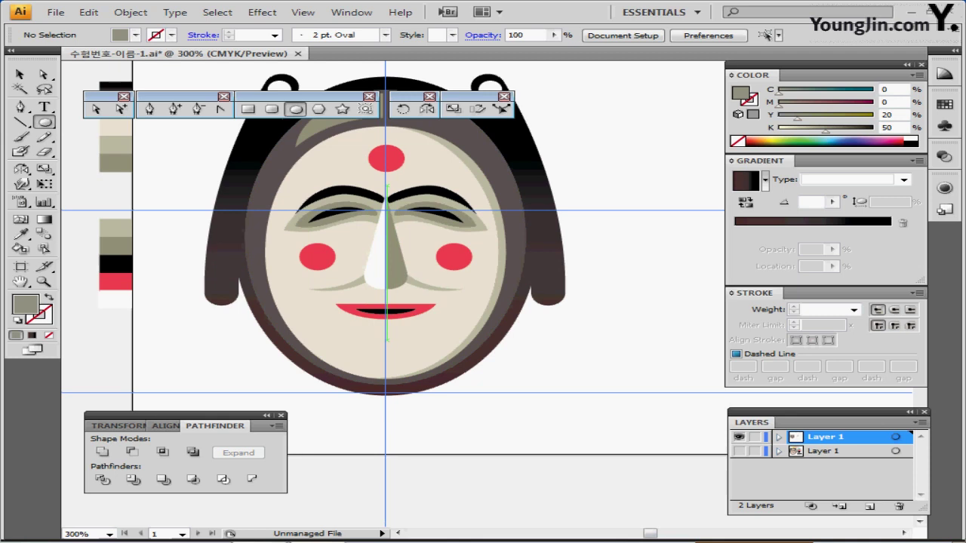
{"action": "left_click", "coordinate": [386, 337]}
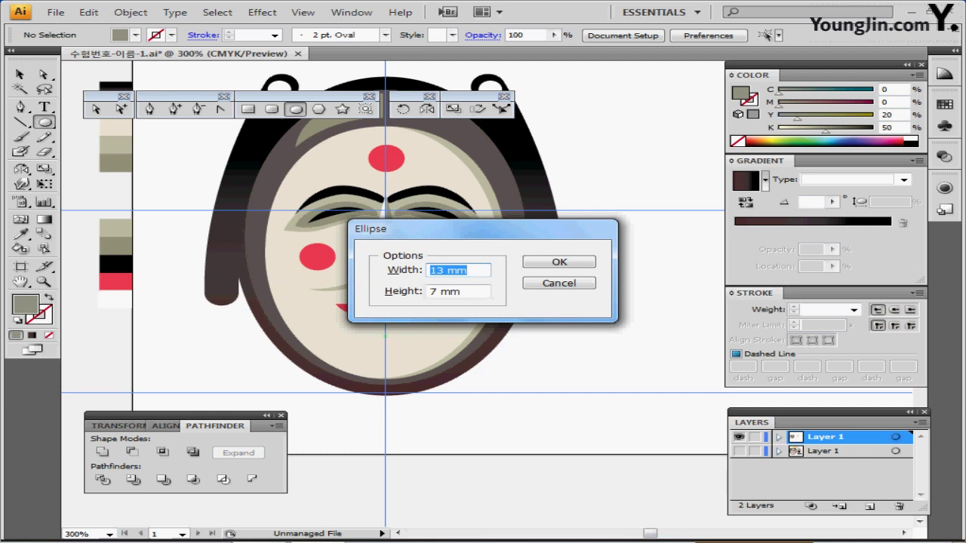
{"action": "type", "text": "5.5"}
{"action": "key", "text": "Tab"}
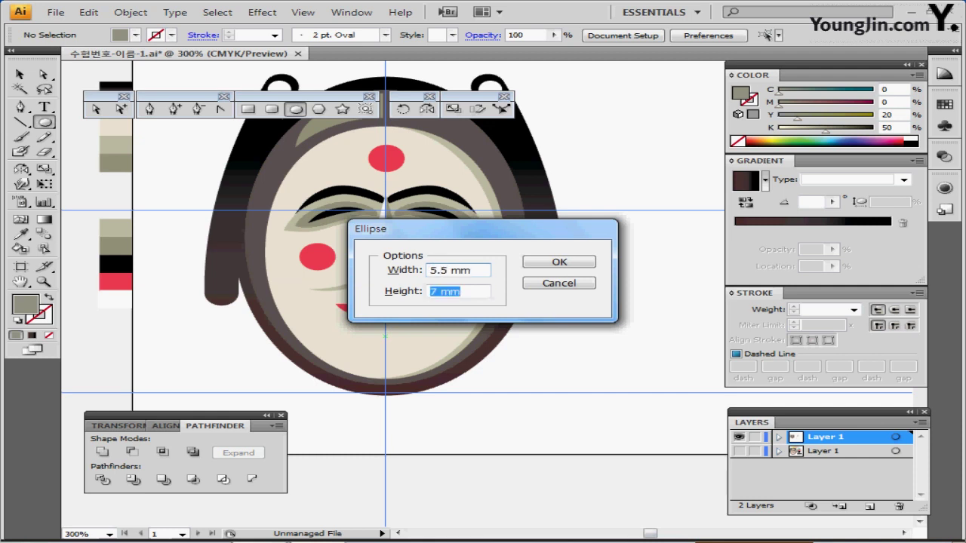
{"action": "type", "text": "5"}
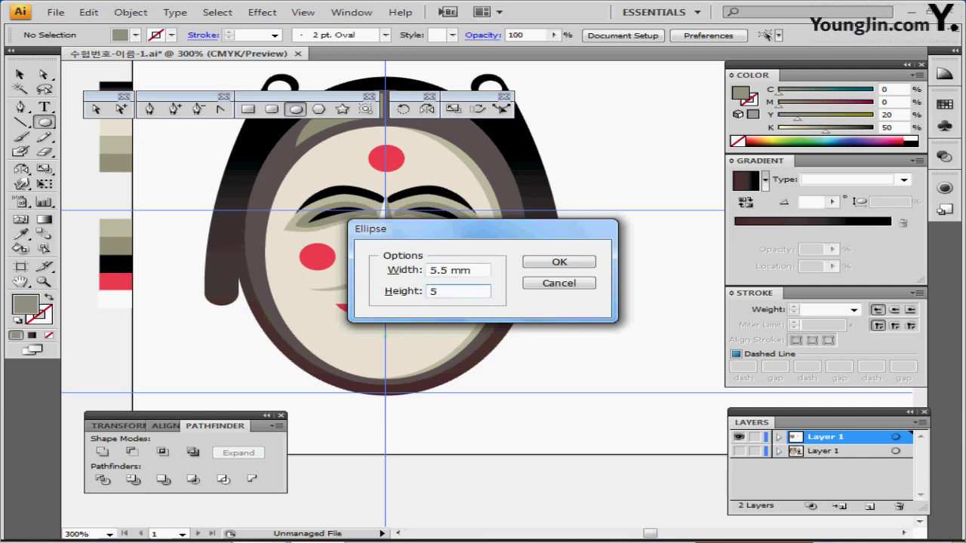
{"action": "key", "text": "Return"}
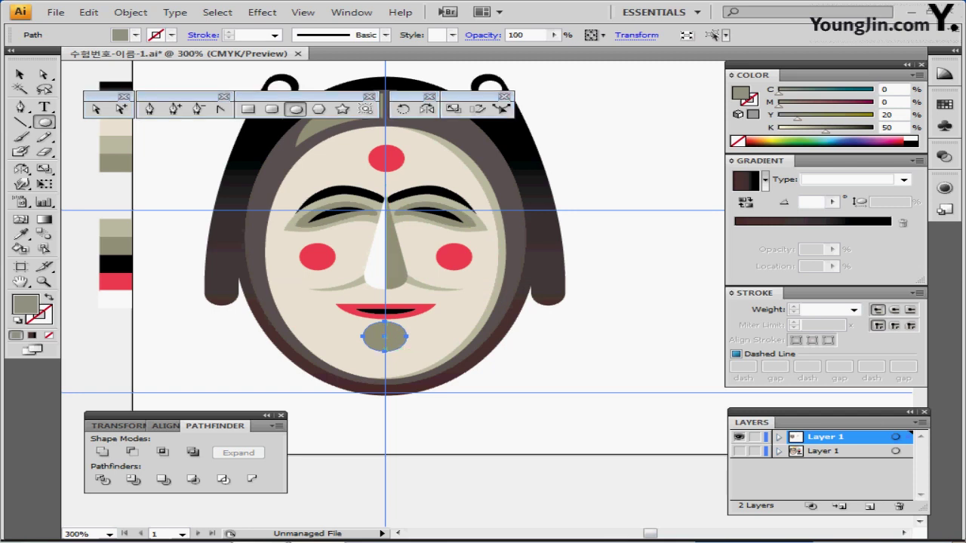
Draw a second ellipse, 10 × 5 mm, centred near the lower edge of the small chin ellipse.
{"action": "left_click", "coordinate": [384, 351]}
{"action": "type", "text": "10"}
{"action": "key", "text": "Tab"}
{"action": "type", "text": "5"}
{"action": "key", "text": "Return"}
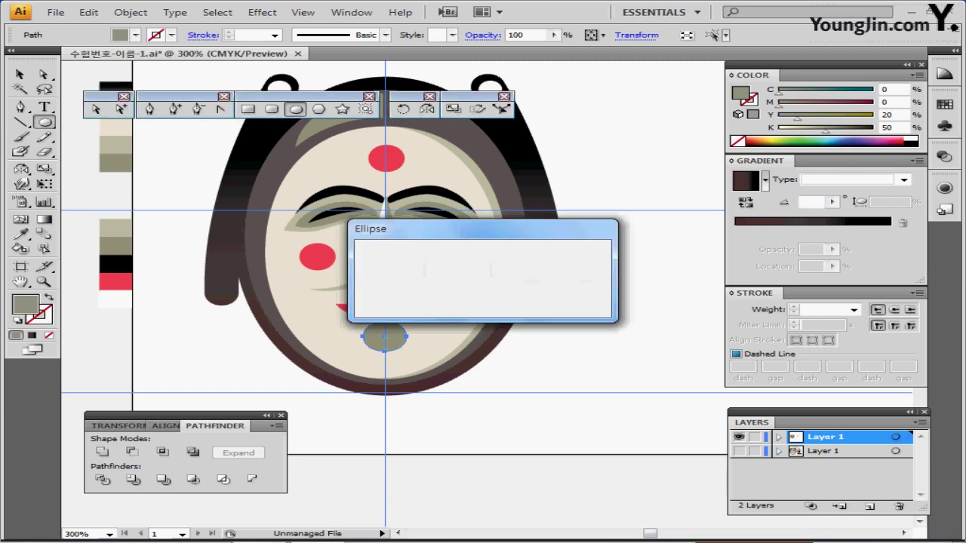
Compare the two chin ellipses with the reference artwork by viewing the drawing layer in outline mode.
{"action": "left_click", "coordinate": [739, 451]}
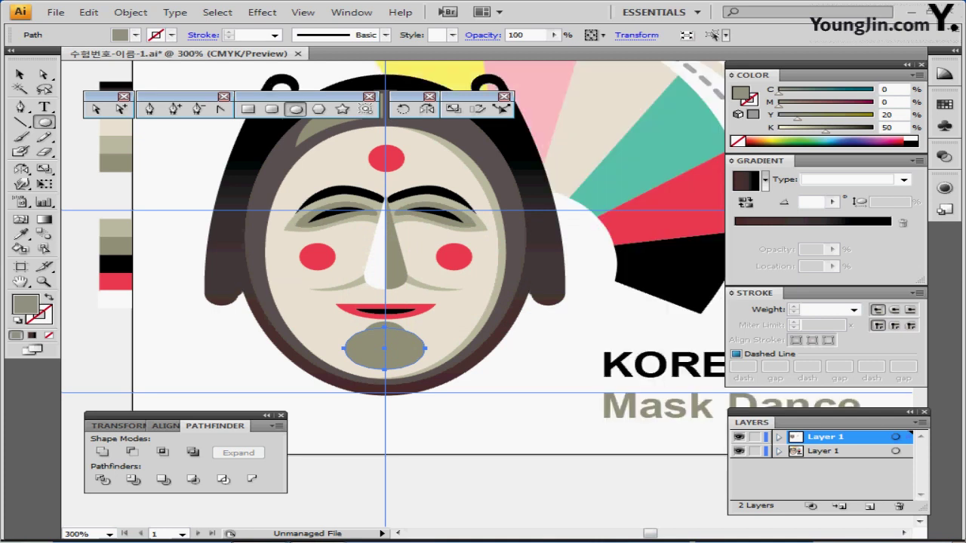
{"action": "left_click", "coordinate": [738, 436], "text": "ctrl"}
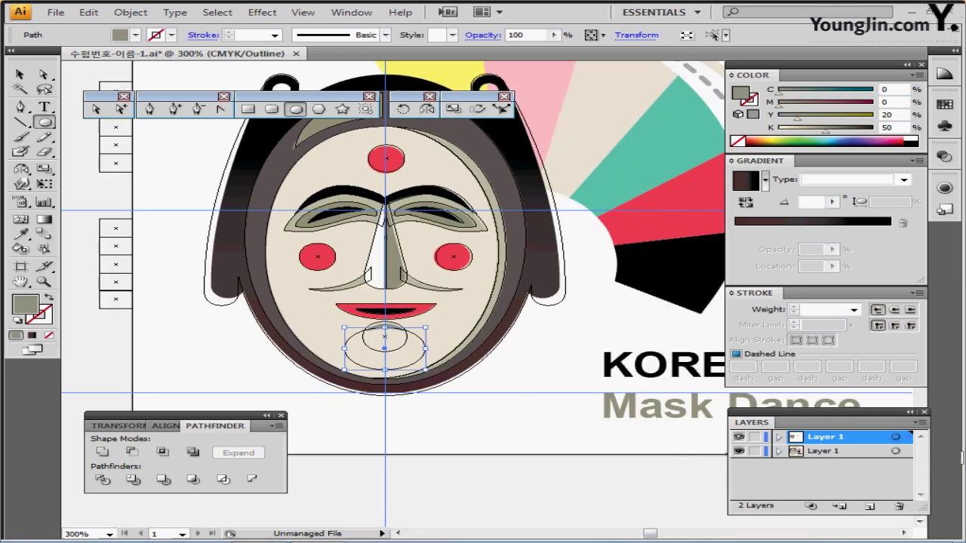
{"action": "left_click", "coordinate": [453, 328], "text": "ctrl+shift"}
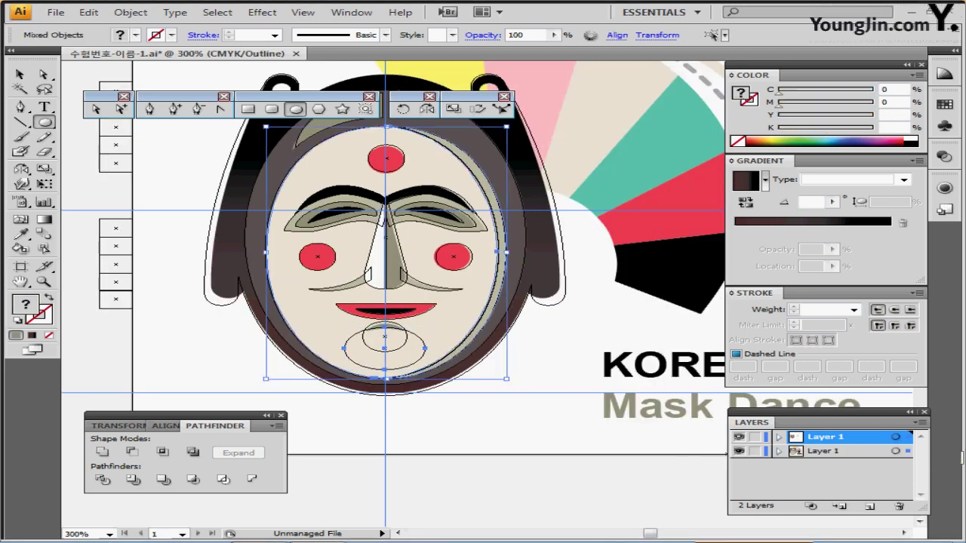
{"action": "key", "text": "ctrl+z"}
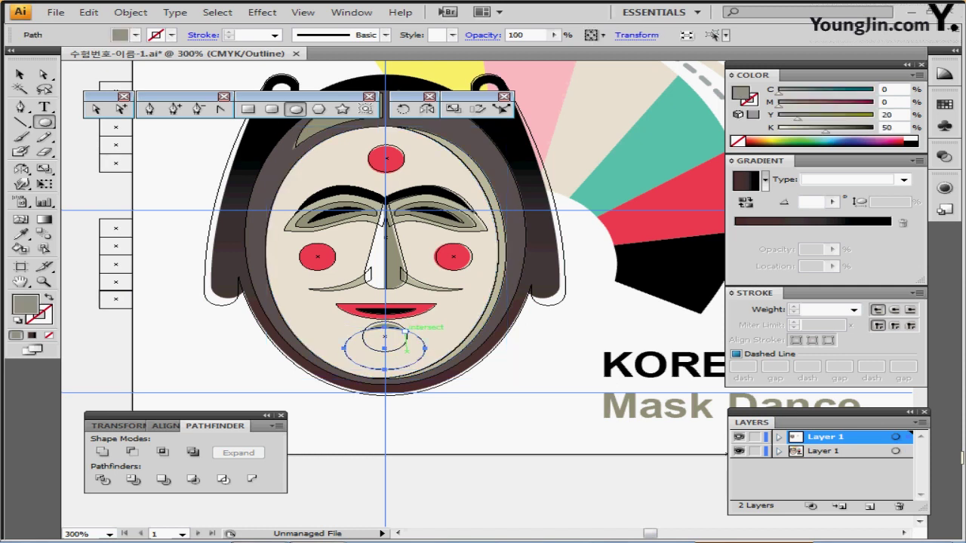
{"action": "key", "text": "ctrl+y"}
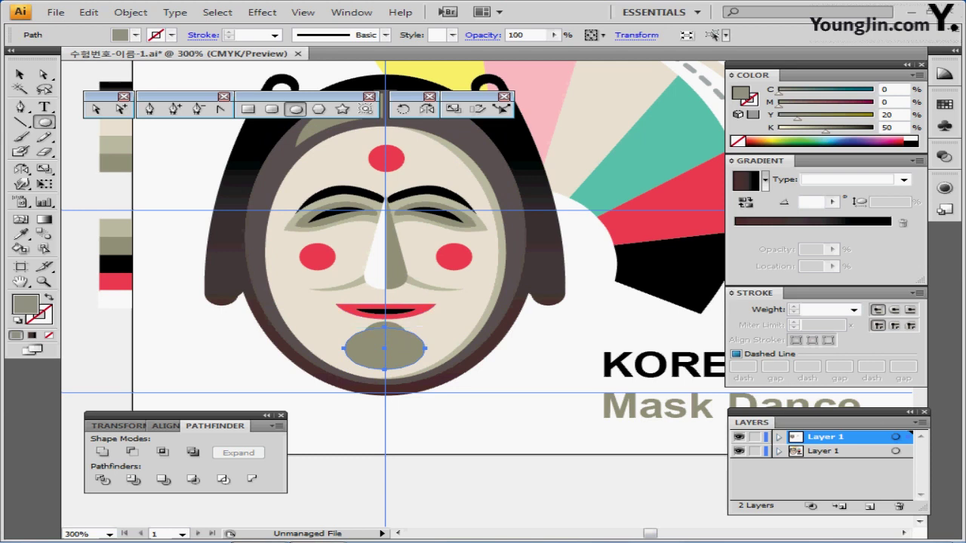
Save the document, and nudge both chin ellipses slightly down to match the reference with the drawing layer in outline.
{"action": "key", "text": "ctrl+equal"}
{"action": "key", "text": "ctrl+s"}
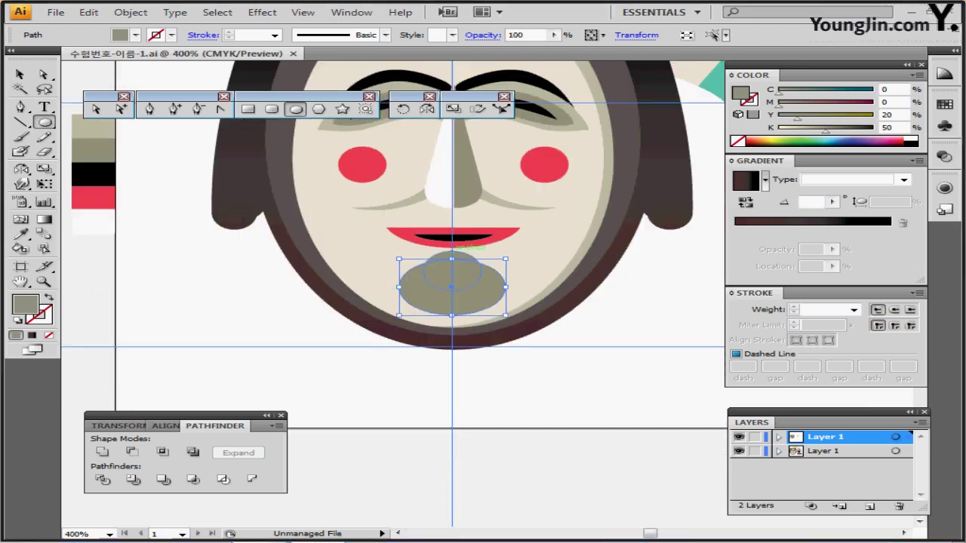
{"action": "left_click", "coordinate": [466, 254], "text": "ctrl+shift"}
{"action": "left_click", "coordinate": [738, 451]}
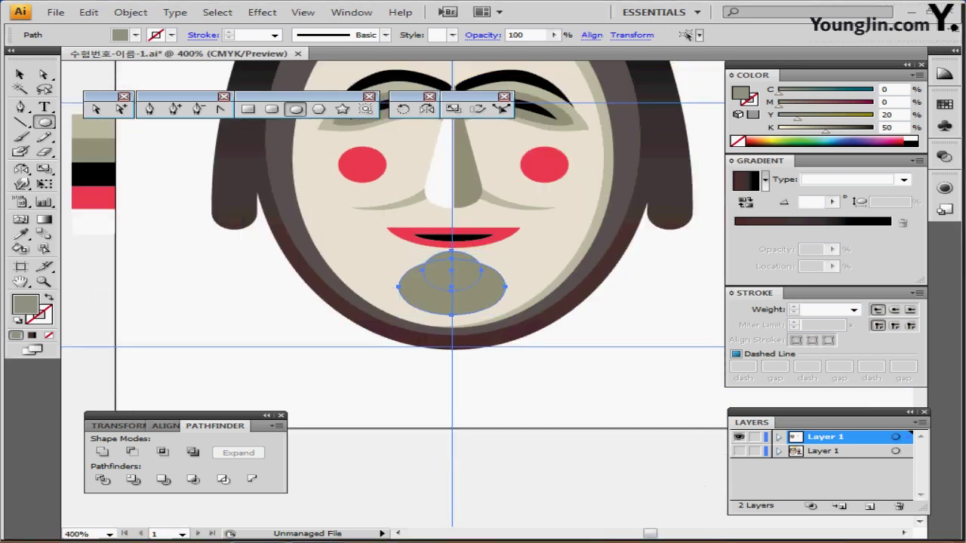
{"action": "left_click", "coordinate": [739, 451]}
{"action": "key", "text": "ctrl"}
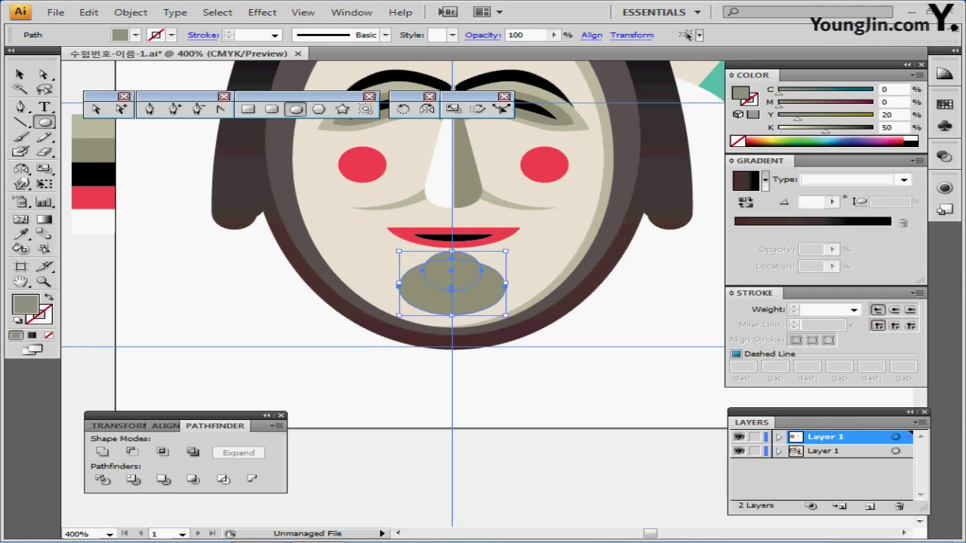
{"action": "key", "text": "ctrl+y"}
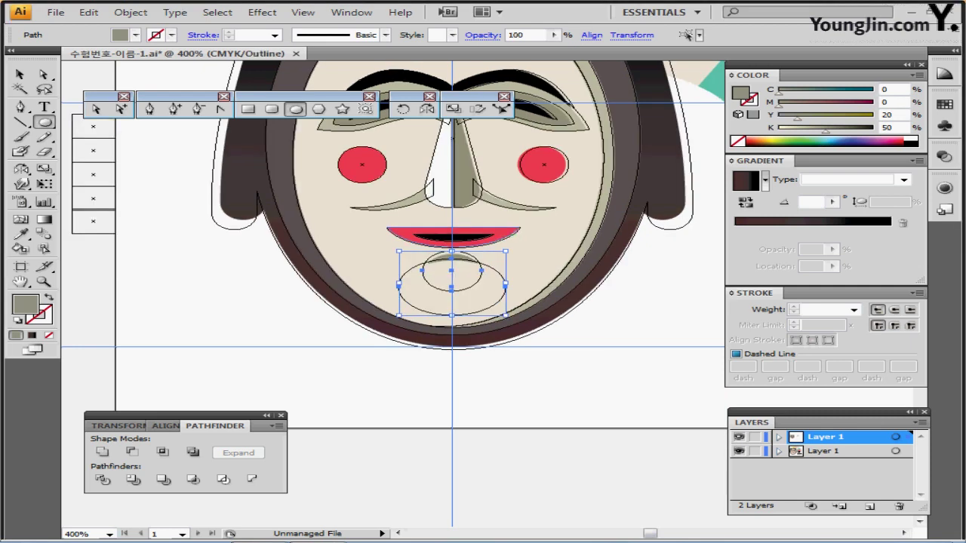
{"action": "key", "text": "Down"}
{"action": "key", "text": "Up"}
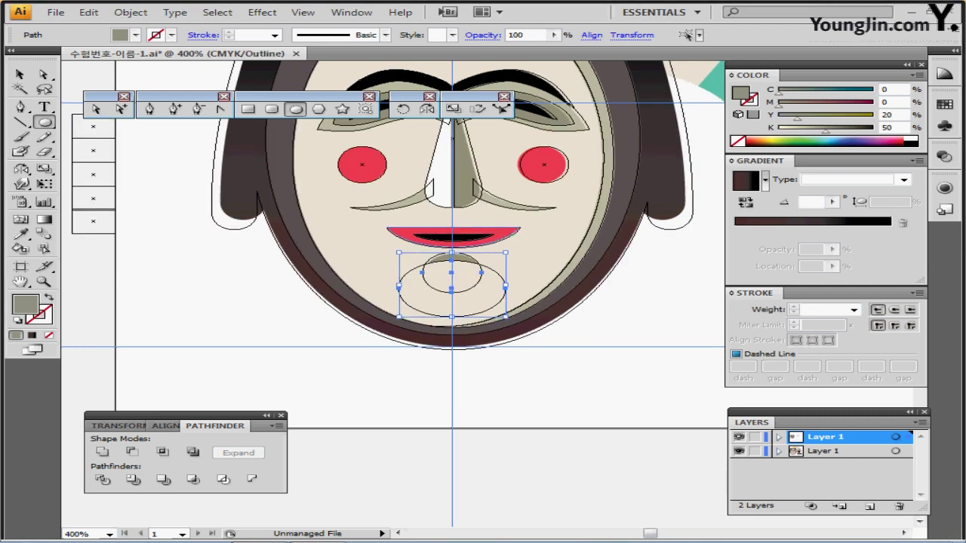
Hide the reference layer, restore the preview and nudge only the larger chin ellipse slightly down.
{"action": "left_click", "coordinate": [543, 353], "text": "ctrl"}
{"action": "left_click", "coordinate": [526, 290], "text": "ctrl"}
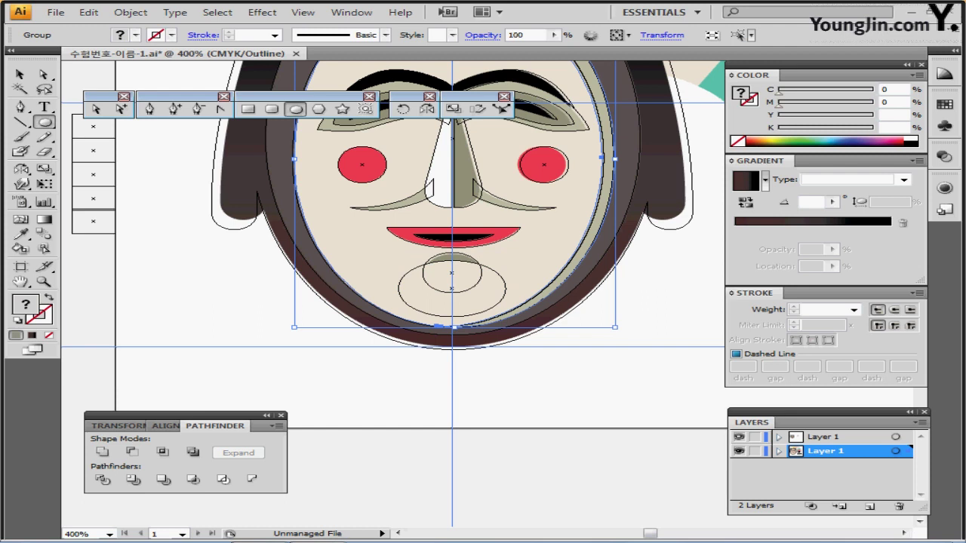
{"action": "key", "text": "ctrl+shift+b"}
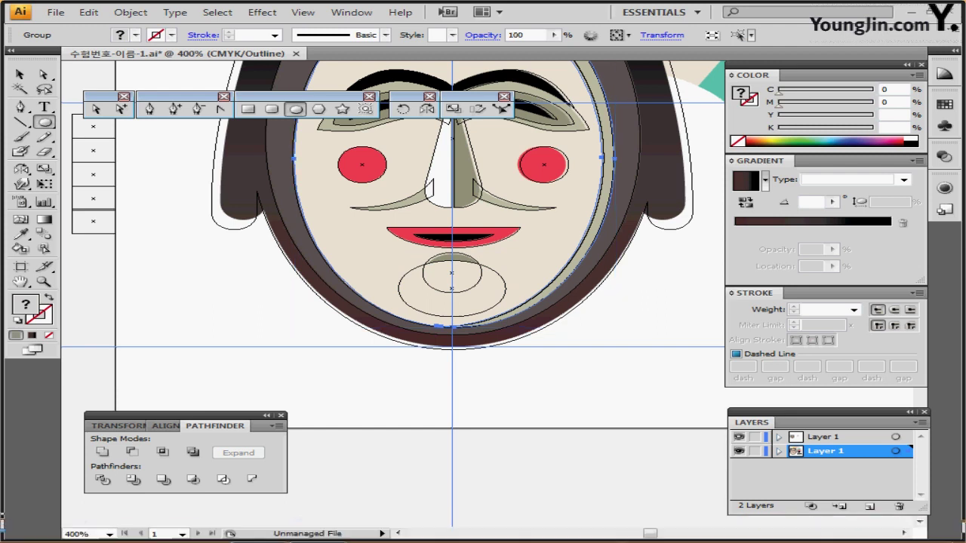
{"action": "key", "text": "ctrl+shift+a"}
{"action": "key", "text": "ctrl+y"}
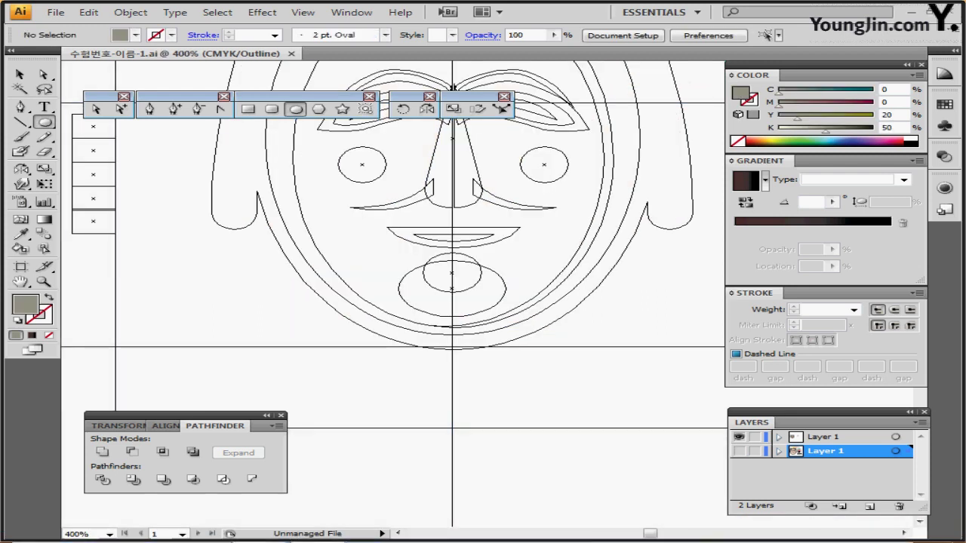
{"action": "key", "text": "ctrl+y"}
{"action": "left_click", "coordinate": [504, 270]}
{"action": "key", "text": "Down"}
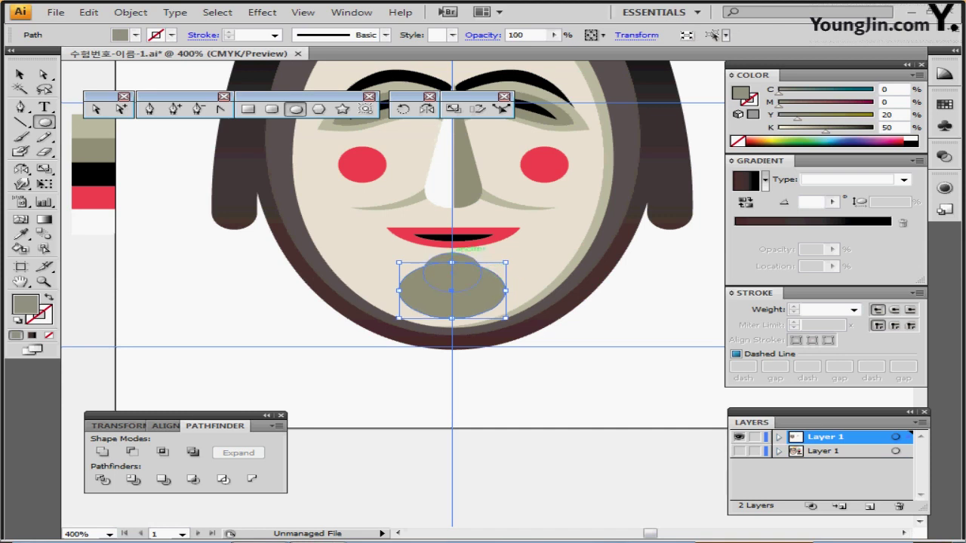
Align the small and large chin ellipses to each other on their horizontal centres.
{"action": "left_click", "coordinate": [466, 256], "text": "ctrl+shift"}
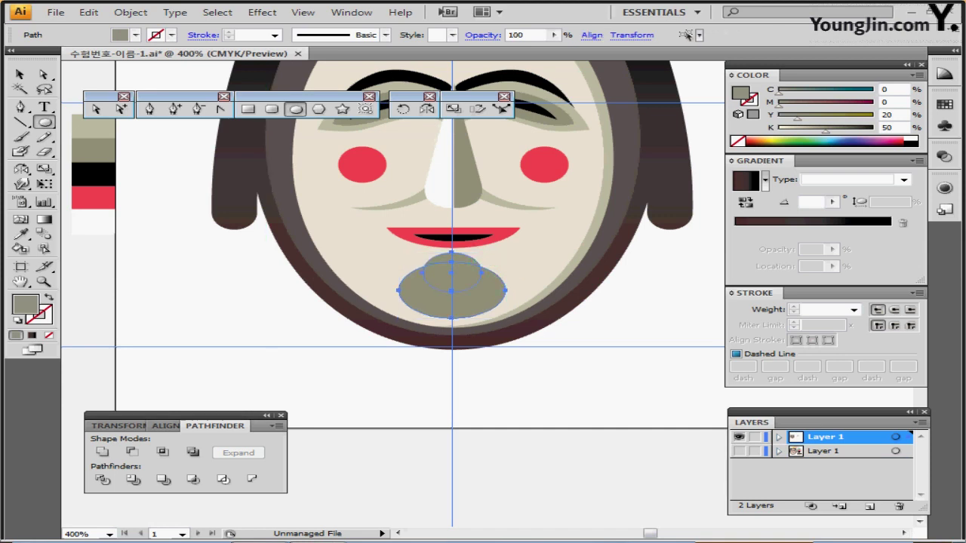
{"action": "left_click_drag", "start_coordinate": [187, 410], "coordinate": [246, 326]}
{"action": "key", "text": "ctrl+z"}
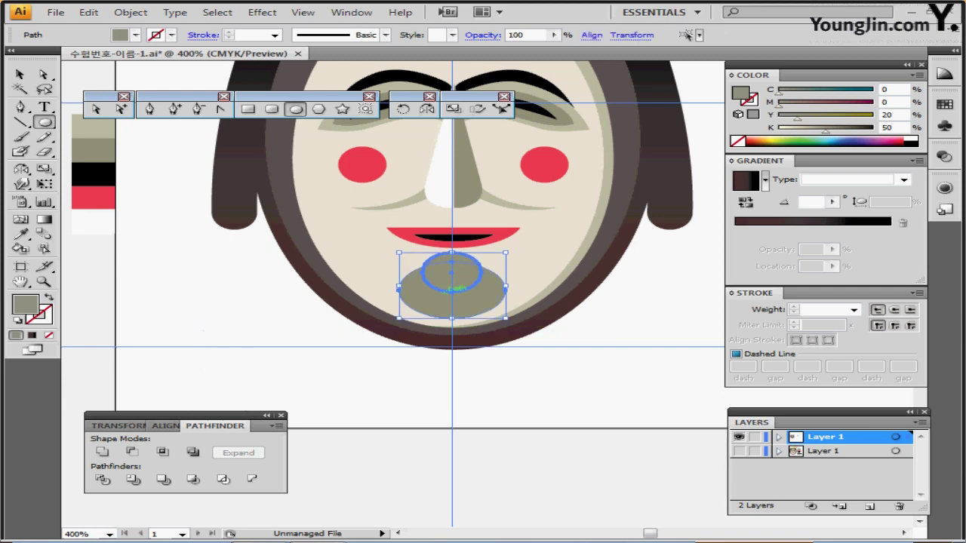
{"action": "left_click", "coordinate": [498, 381], "text": "ctrl"}
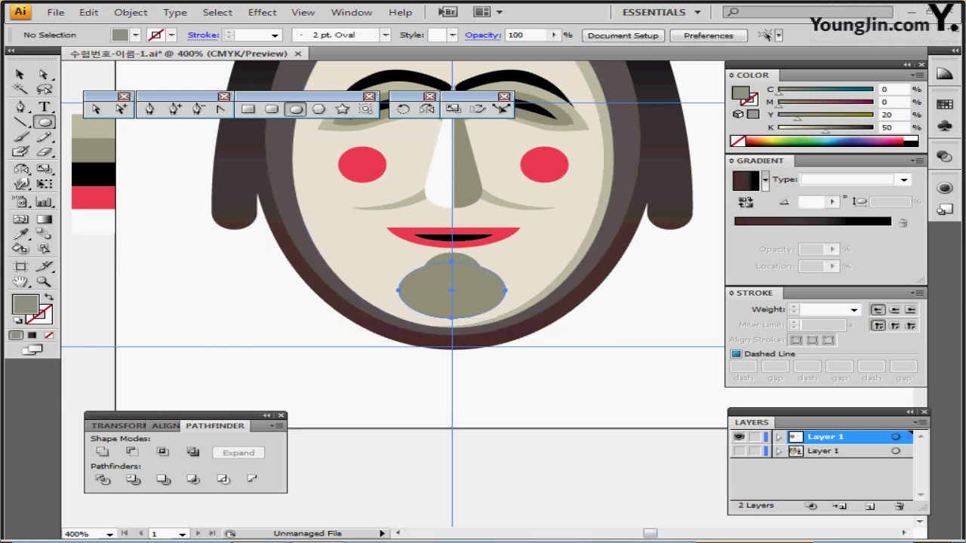
{"action": "left_click", "coordinate": [468, 304], "text": "ctrl"}
{"action": "left_click", "coordinate": [464, 257], "text": "ctrl+shift"}
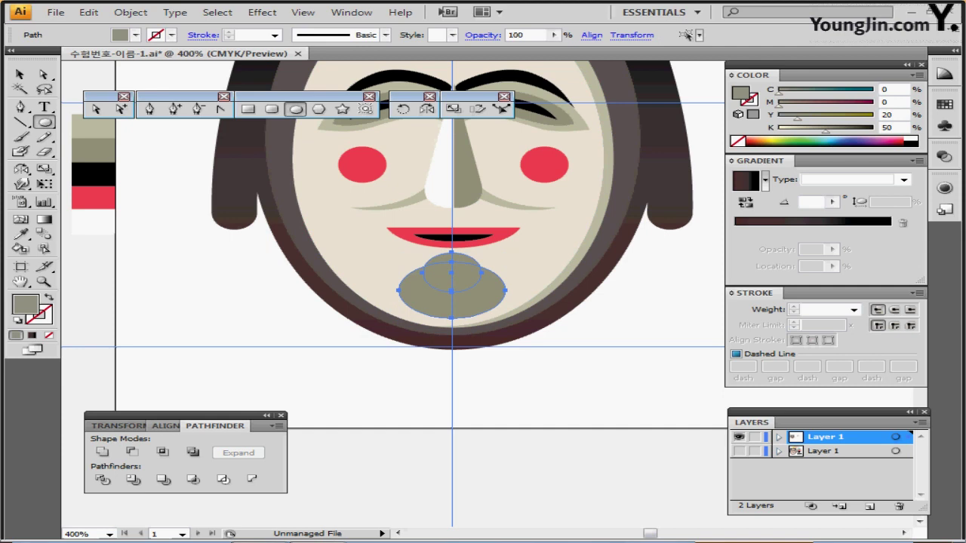
{"action": "left_click", "coordinate": [165, 426]}
{"action": "left_click", "coordinate": [135, 451]}
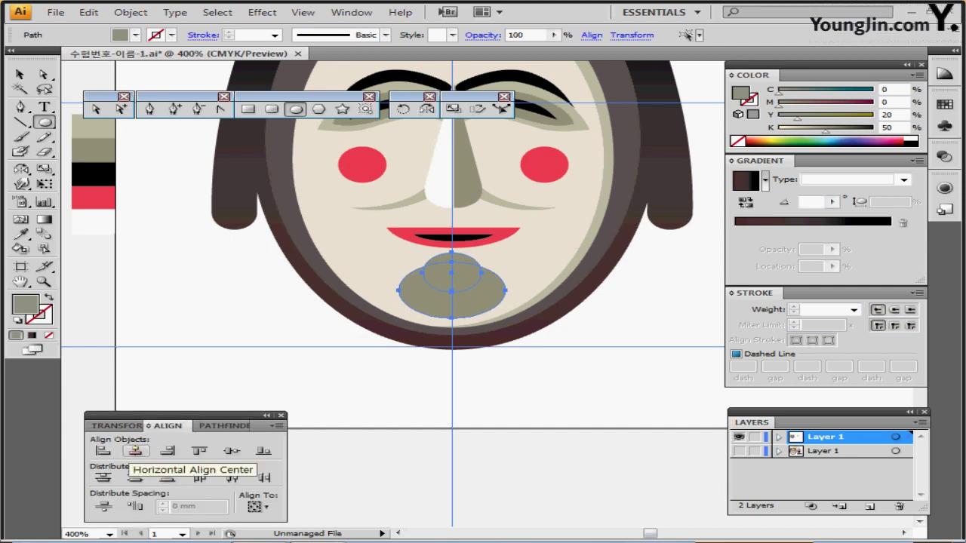
Cut the large ellipse out of the small one with Minus Front to form the chin mark, and save the document.
{"action": "key", "text": "ctrl+shift+F9"}
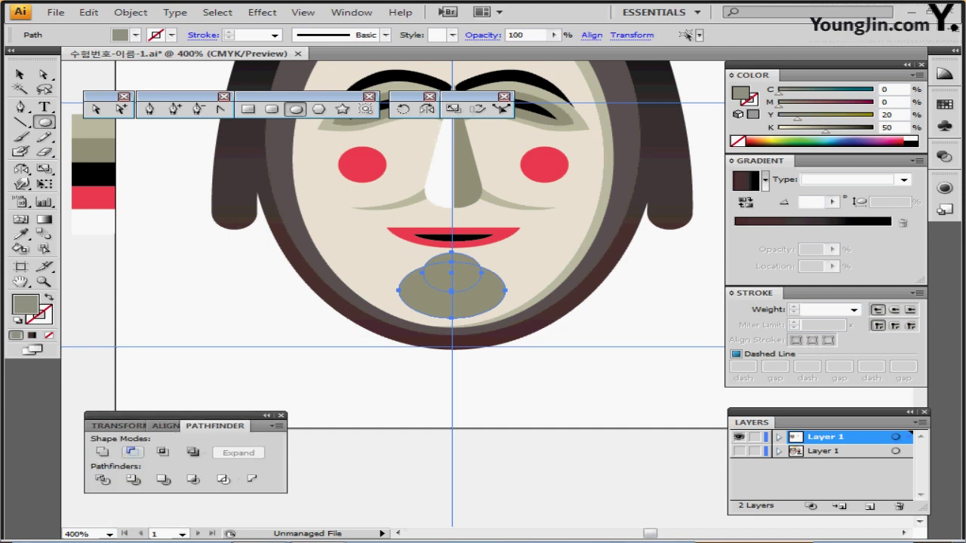
{"action": "left_click", "coordinate": [132, 452]}
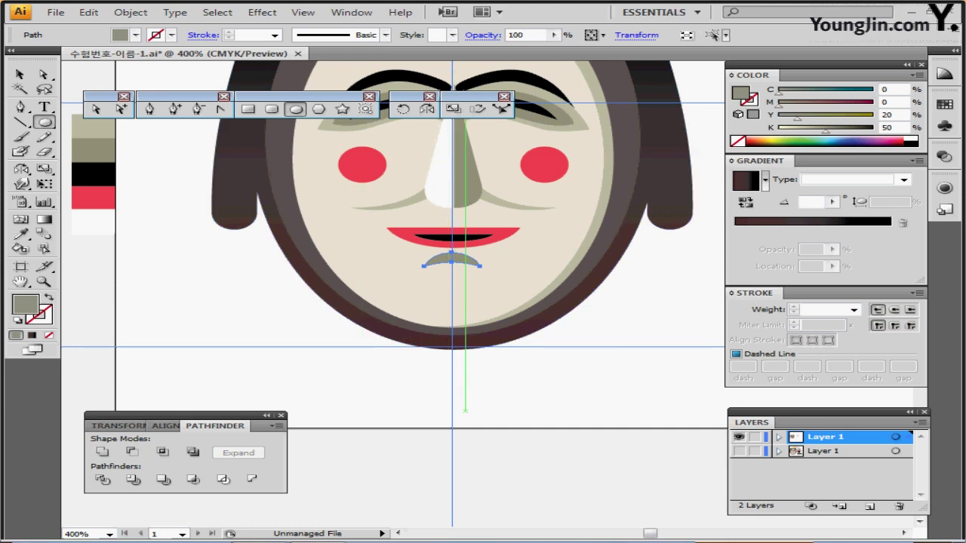
{"action": "key", "text": "ctrl"}
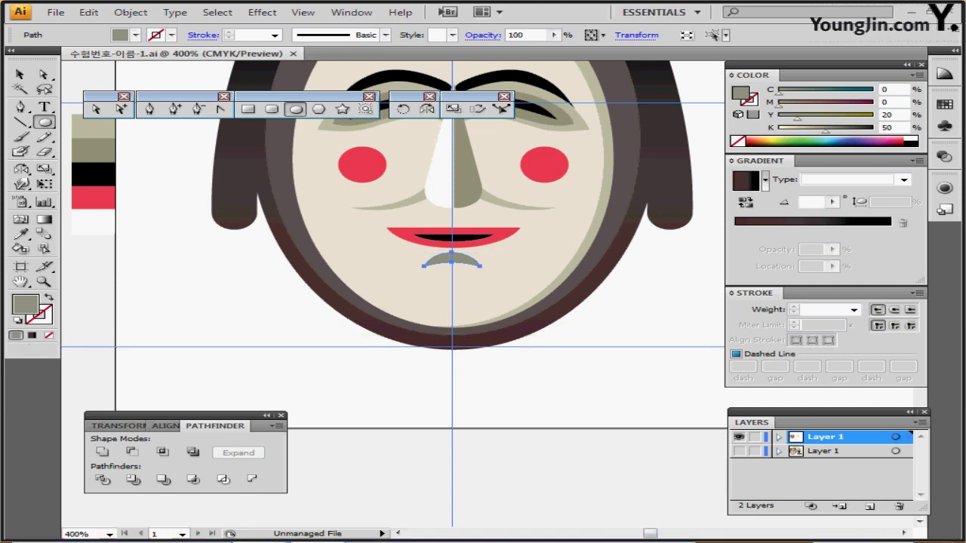
Set the fill to the yellow swatch colour (Y 70) beside the artboard and the stroke to black.
{"action": "key", "text": "ctrl+minus"}
{"action": "left_click_drag", "start_coordinate": [483, 287], "coordinate": [381, 352]}
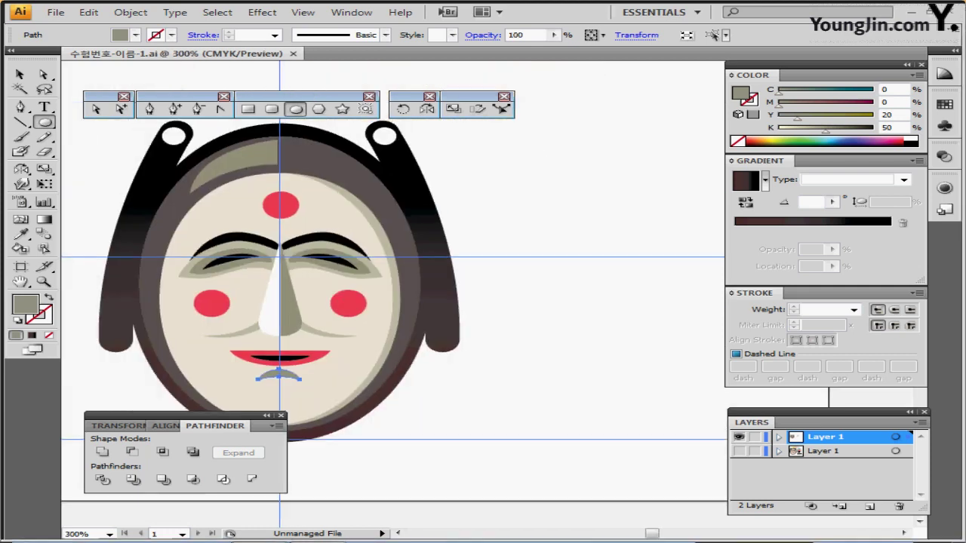
{"action": "left_click_drag", "start_coordinate": [426, 281], "coordinate": [413, 292]}
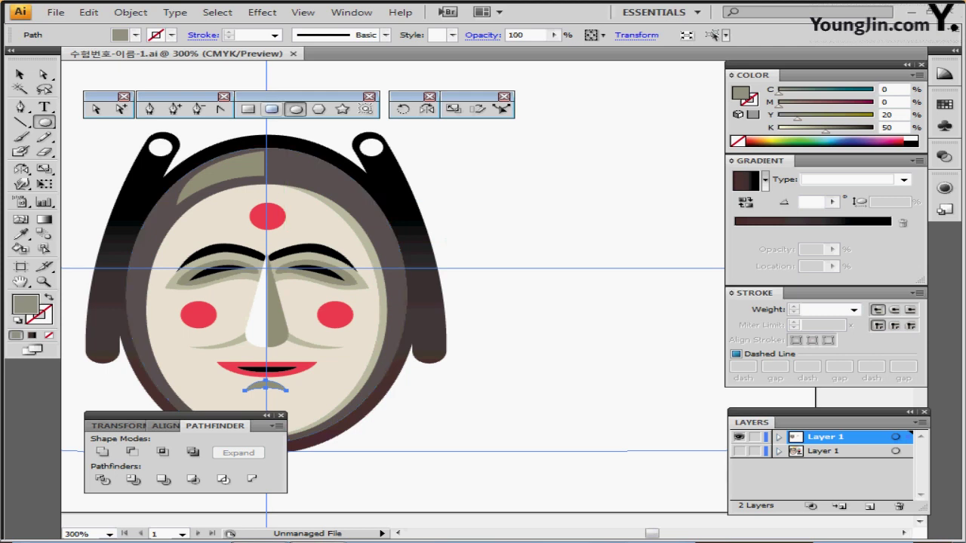
{"action": "key", "text": "m"}
{"action": "left_click_drag", "start_coordinate": [354, 162], "coordinate": [190, 246]}
{"action": "left_click", "coordinate": [669, 207], "text": "ctrl"}
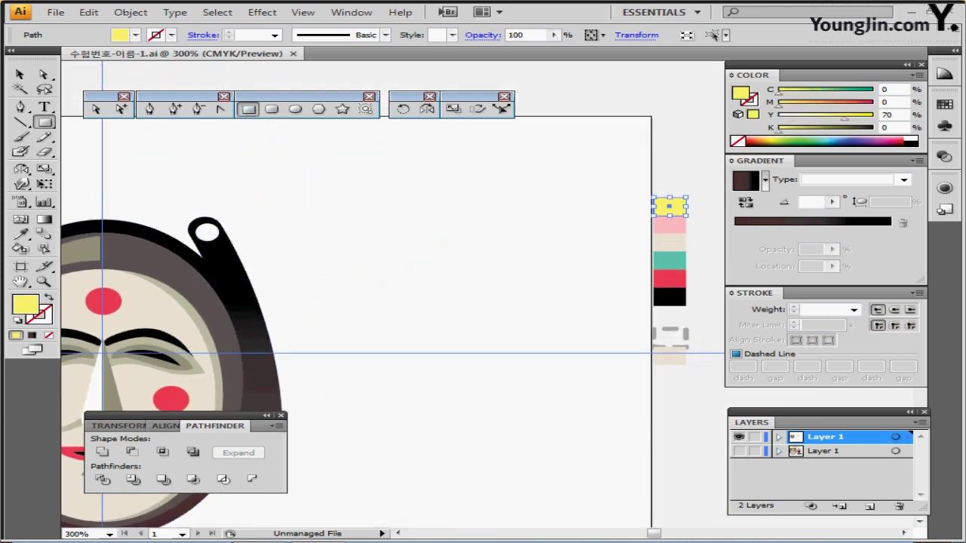
{"action": "key", "text": "ctrl+shift+a"}
{"action": "left_click", "coordinate": [171, 35]}
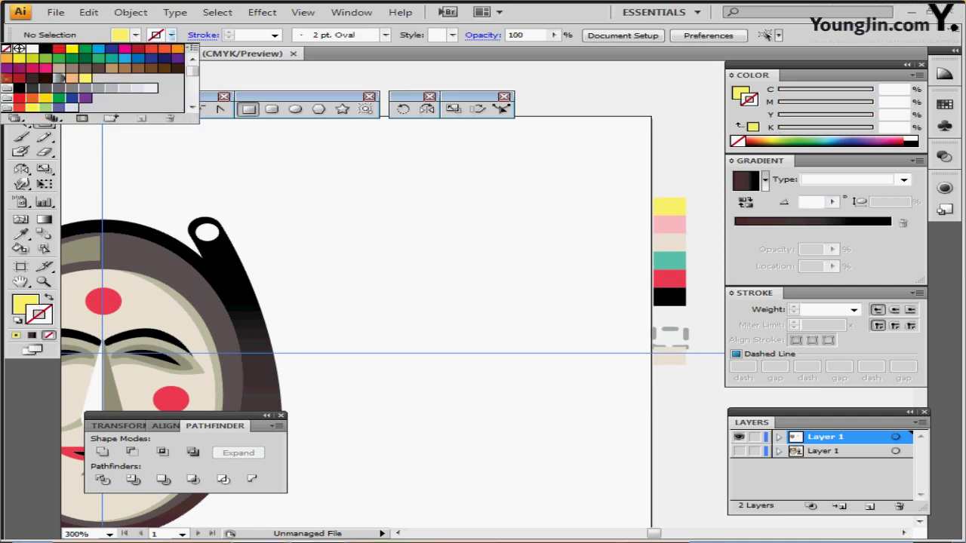
{"action": "left_click", "coordinate": [45, 48]}
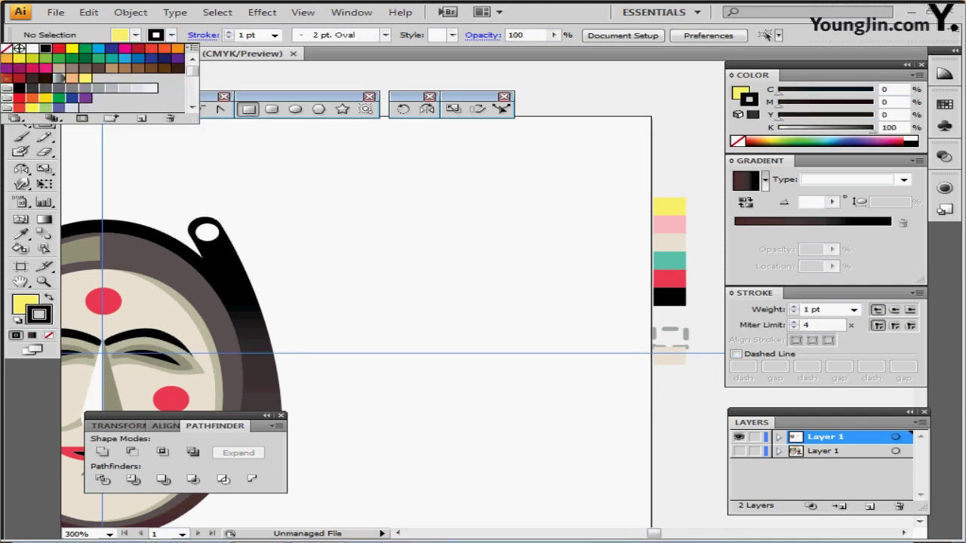
Draw a 3.5 × 24 mm rectangle in the empty artboard area beside the mask.
{"action": "left_click", "coordinate": [334, 217]}
{"action": "left_click_drag", "start_coordinate": [334, 217], "coordinate": [353, 239]}
{"action": "left_click_drag", "start_coordinate": [357, 236], "coordinate": [341, 234]}
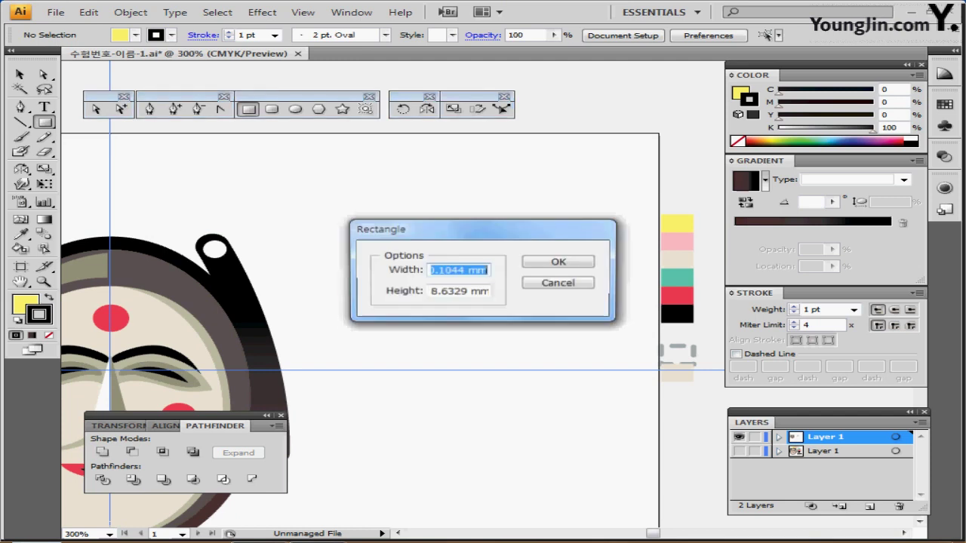
{"action": "type", "text": "3.5"}
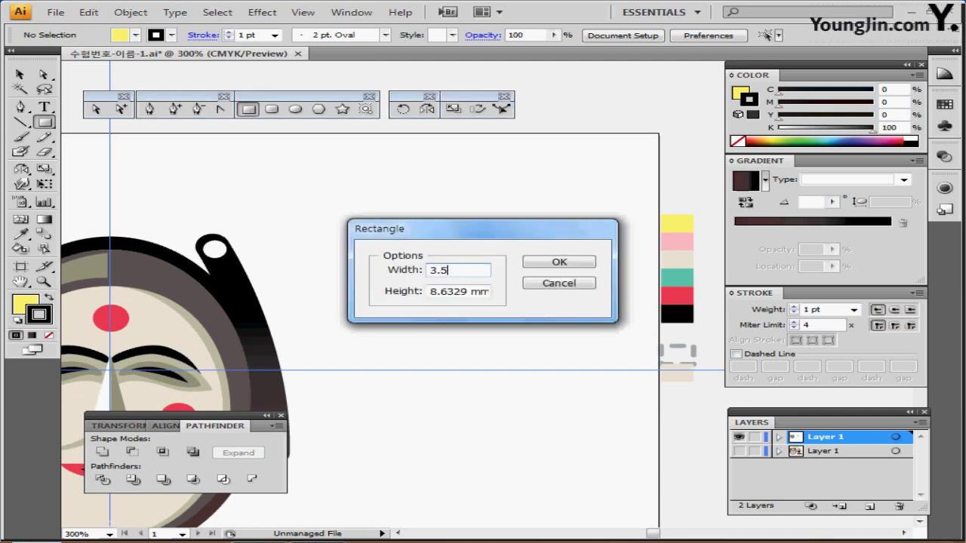
{"action": "key", "text": "Tab"}
{"action": "type", "text": "2"}
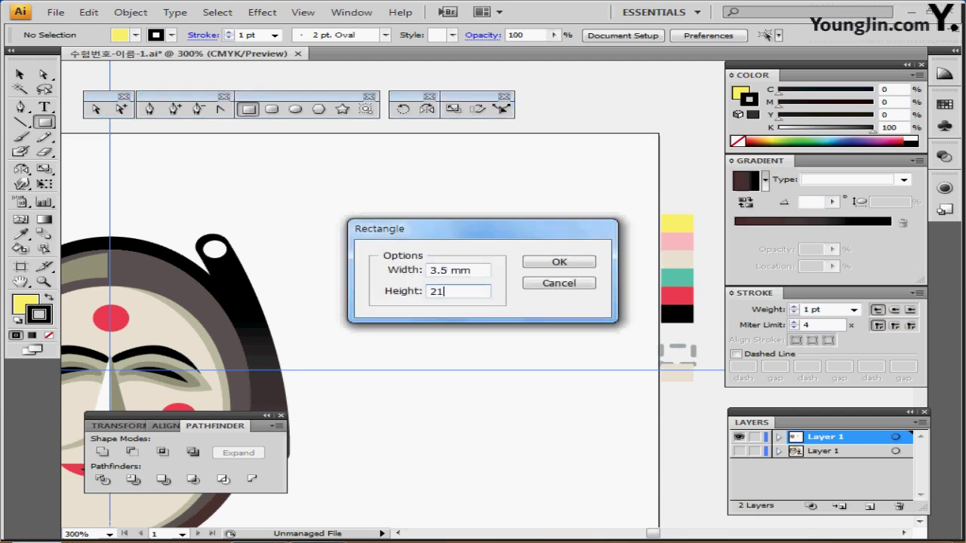
{"action": "type", "text": "4"}
{"action": "key", "text": "Return"}
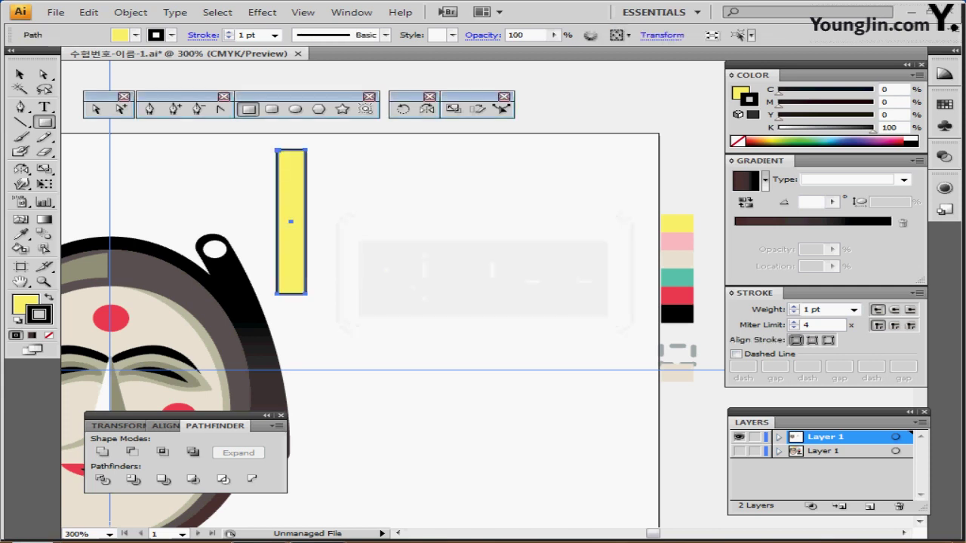
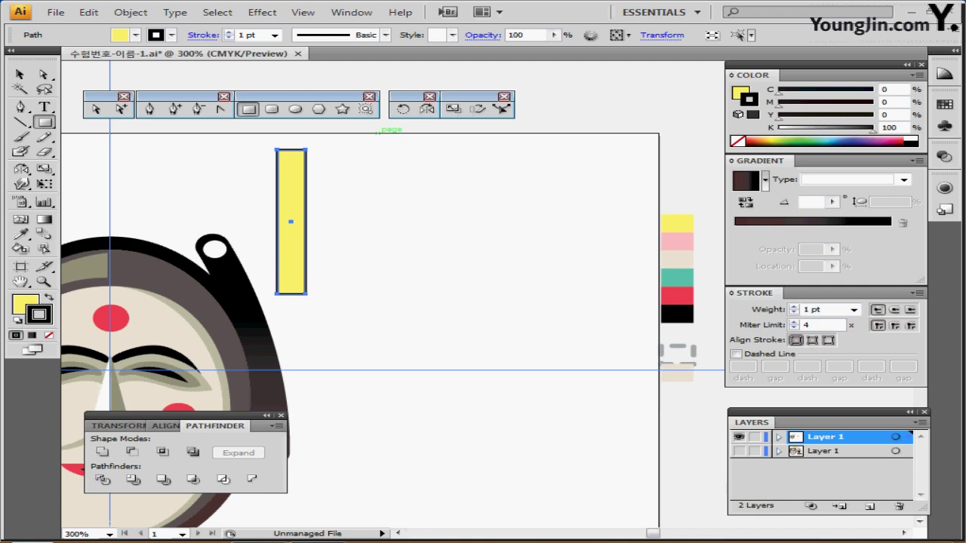
{"action": "left_click", "coordinate": [131, 12]}
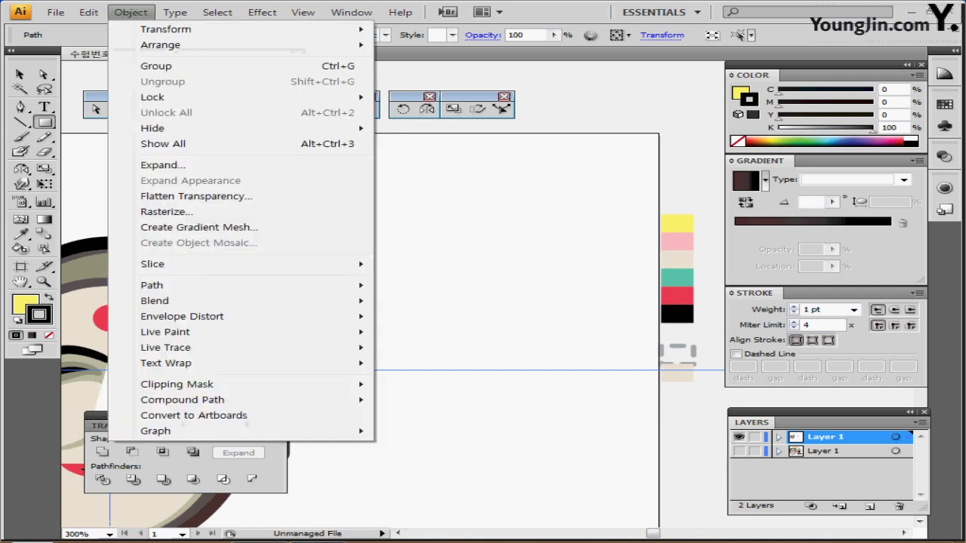
{"action": "mouse_move", "coordinate": [188, 29]}
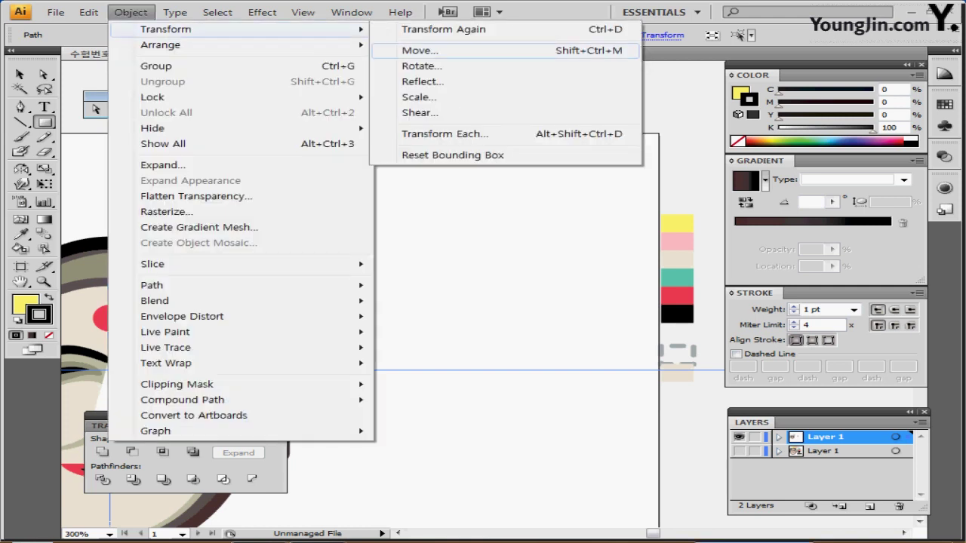
{"action": "left_click", "coordinate": [419, 49]}
{"action": "key", "text": "Escape"}
{"action": "key", "text": "Escape"}
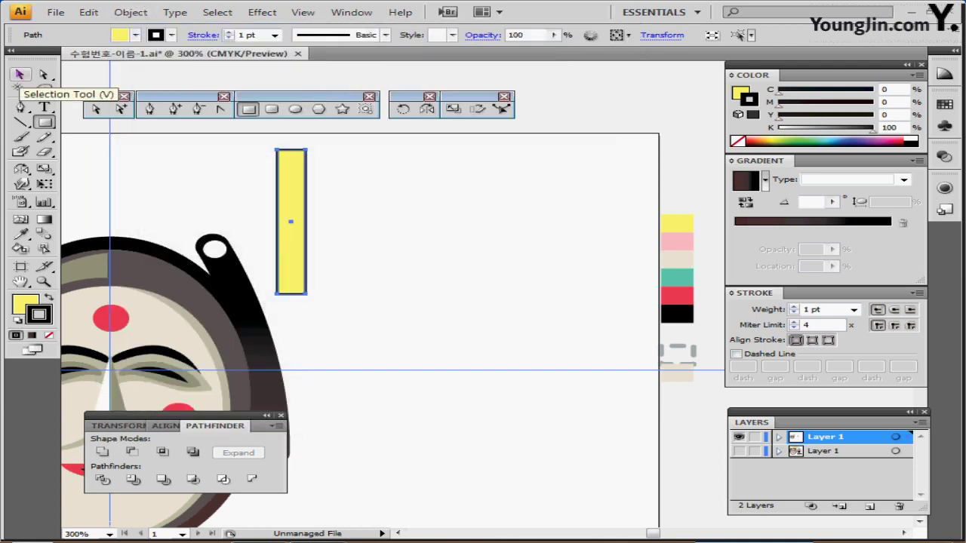
Make a copy of the yellow rectangle moved 3.5 mm horizontally and 0 mm vertically.
{"action": "double_click", "coordinate": [20, 74]}
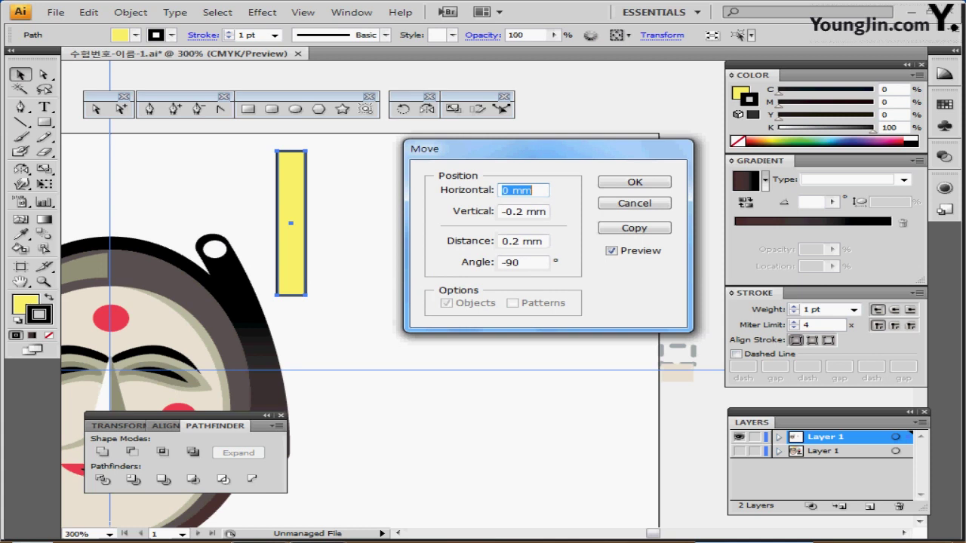
{"action": "type", "text": "3.5"}
{"action": "key", "text": "Tab"}
{"action": "type", "text": "0"}
{"action": "key", "text": "Tab"}
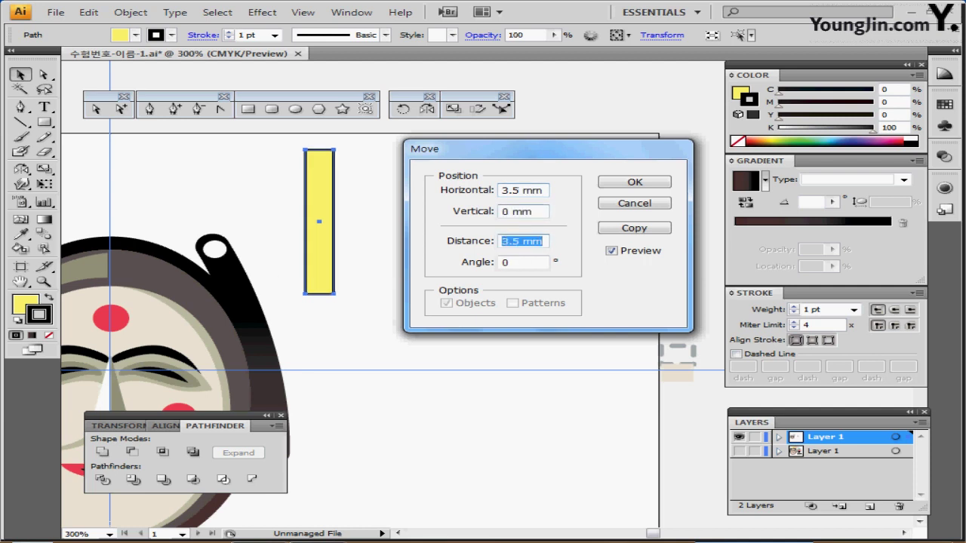
{"action": "left_click_drag", "start_coordinate": [548, 149], "coordinate": [611, 131]}
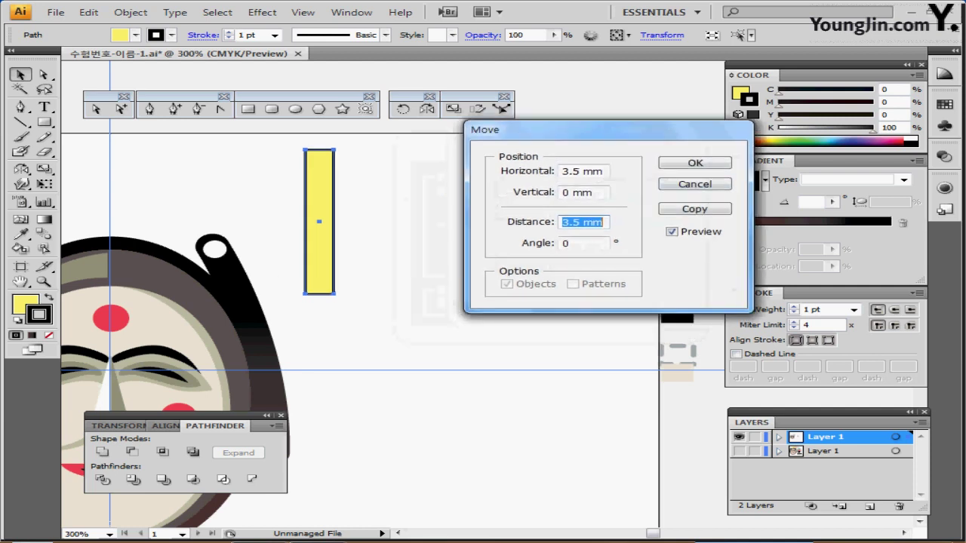
{"action": "left_click", "coordinate": [695, 210]}
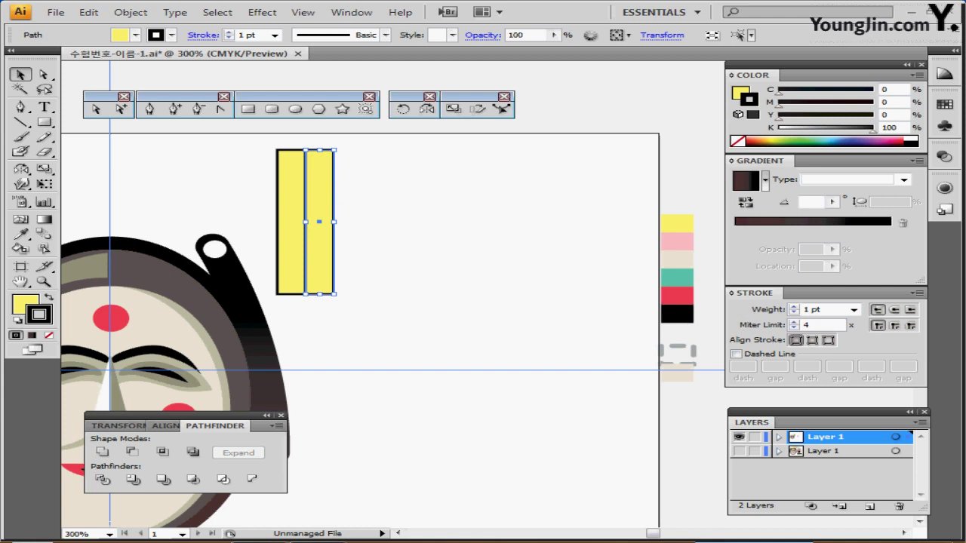
Repeat the copying move four more times to make a row of six adjoining rectangles, and deselect everything.
{"action": "key", "text": "ctrl"}
{"action": "key", "text": "ctrl+d"}
{"action": "key", "text": "ctrl+d"}
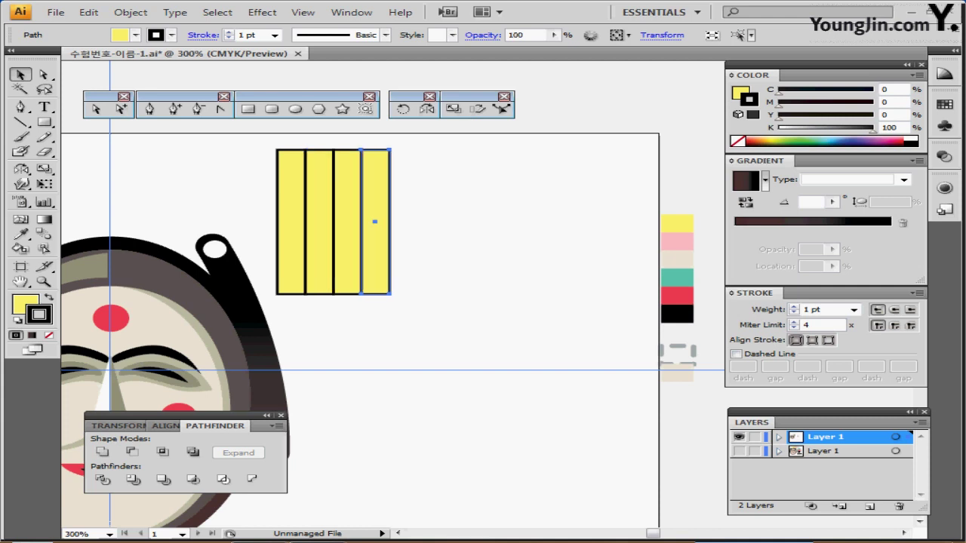
{"action": "key", "text": "ctrl+d"}
{"action": "key", "text": "ctrl+d"}
{"action": "key", "text": "ctrl+shift+b"}
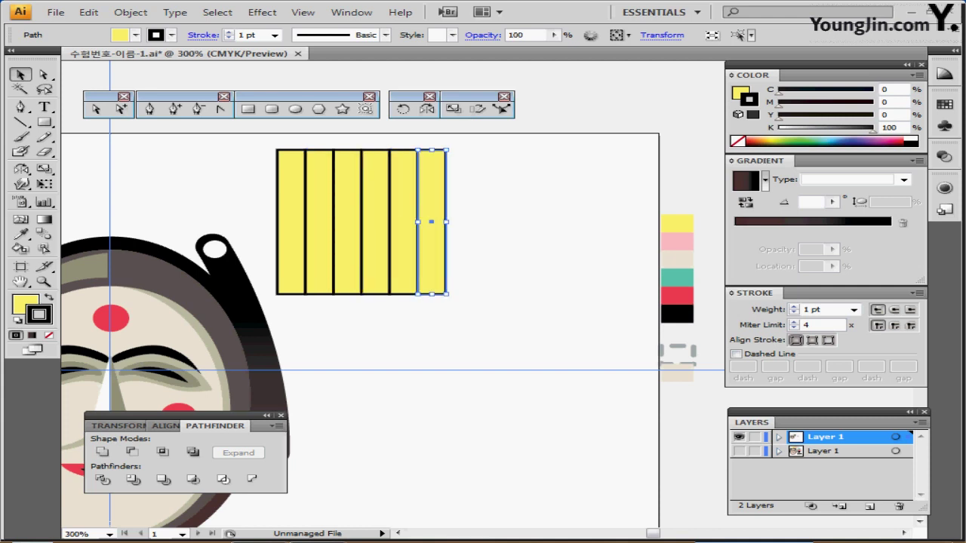
{"action": "key", "text": "ctrl+shift+b"}
{"action": "key", "text": "ctrl+shift+a"}
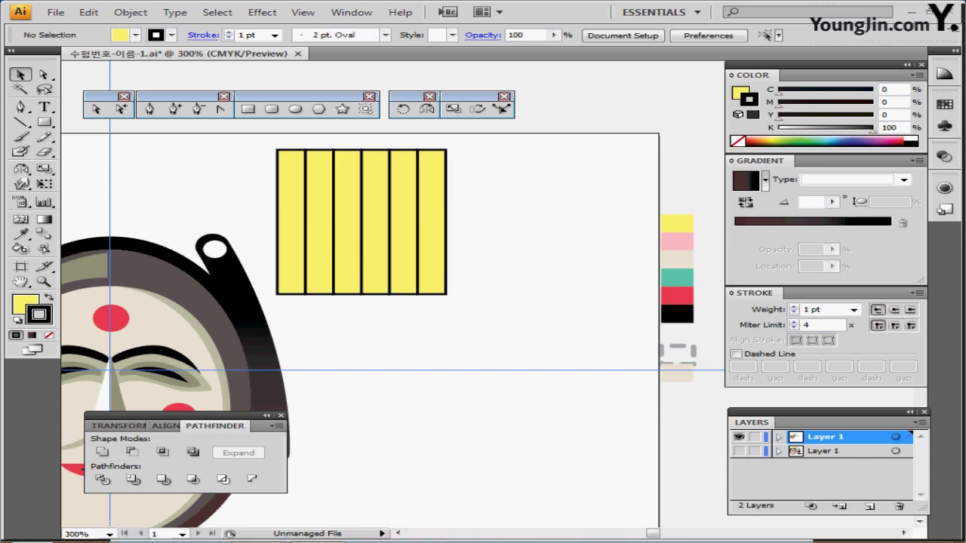
Sample the pink, beige and teal swatches with the Eyedropper onto the second, third and fourth rectangles.
{"action": "left_click", "coordinate": [319, 222]}
{"action": "key", "text": "i"}
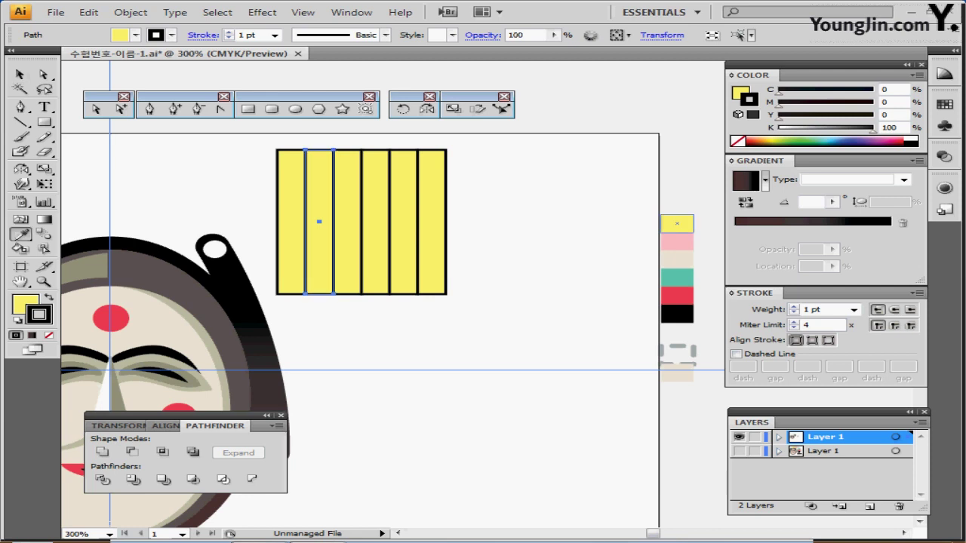
{"action": "left_click", "coordinate": [677, 241]}
{"action": "left_click", "coordinate": [347, 221], "text": "ctrl"}
{"action": "left_click", "coordinate": [676, 258]}
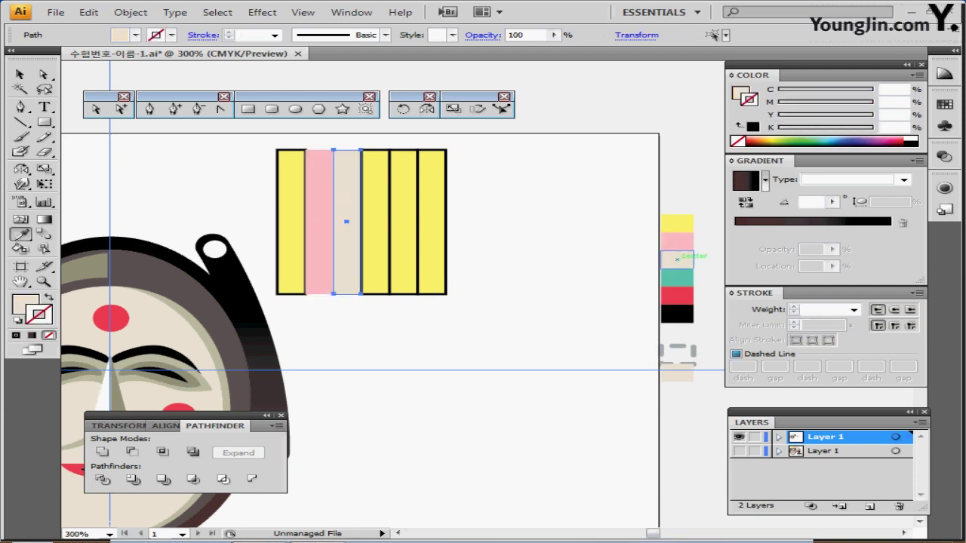
{"action": "left_click", "coordinate": [375, 221], "text": "ctrl"}
{"action": "left_click", "coordinate": [677, 277]}
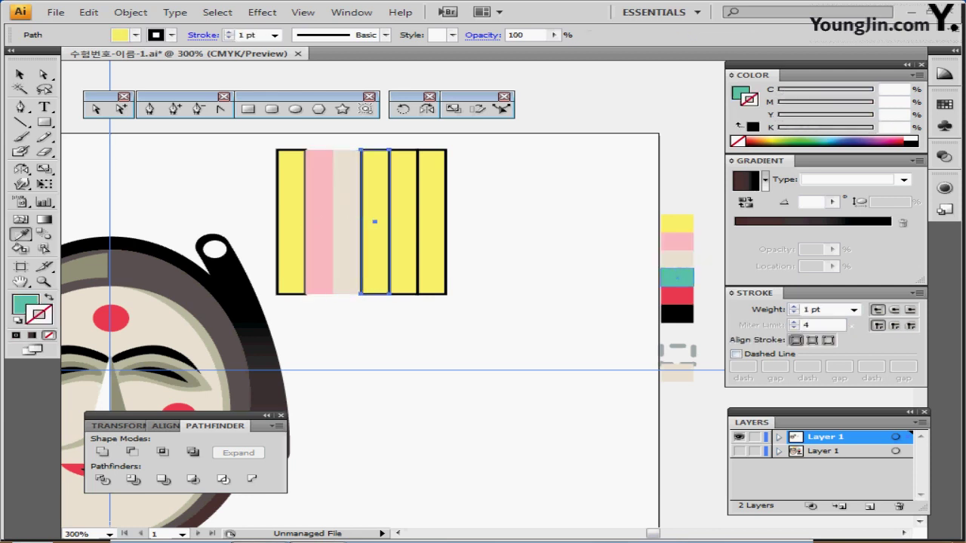
Sample the red and black swatches onto the fifth and sixth rectangles and the strokeless yellow swatch onto the first, and deselect.
{"action": "left_click", "coordinate": [403, 222], "text": "ctrl"}
{"action": "left_click", "coordinate": [677, 294]}
{"action": "left_click", "coordinate": [431, 222], "text": "ctrl"}
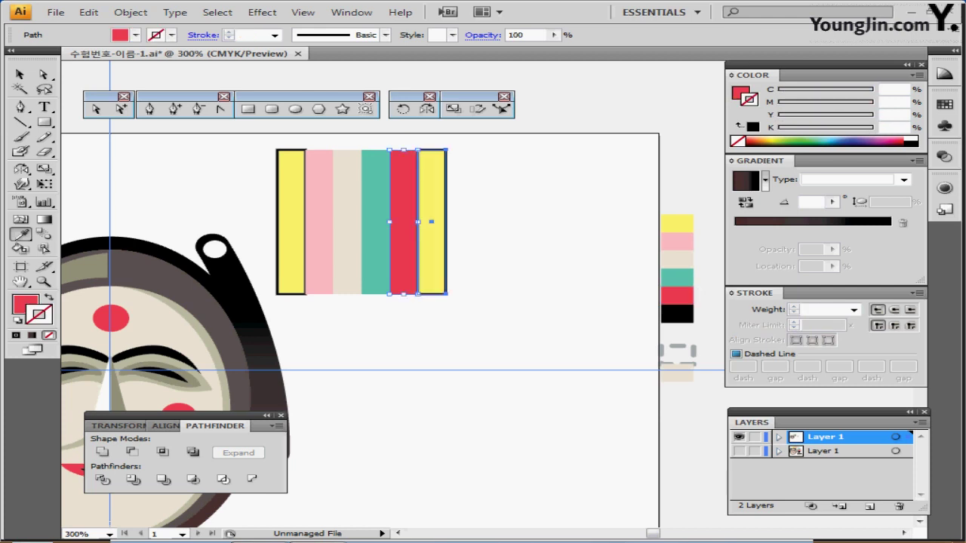
{"action": "left_click", "coordinate": [676, 312]}
{"action": "left_click", "coordinate": [291, 221], "text": "ctrl"}
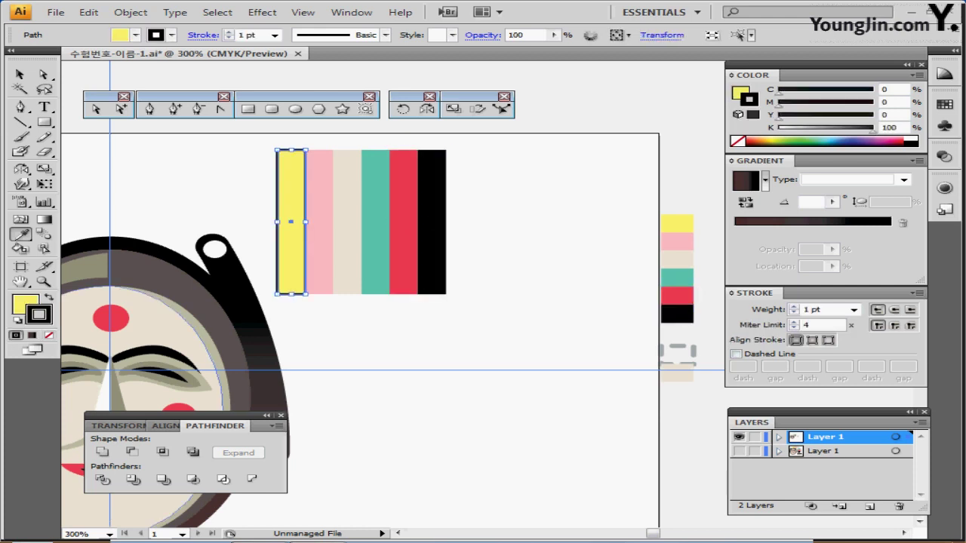
{"action": "left_click", "coordinate": [676, 223]}
{"action": "key", "text": "ctrl+shift+a"}
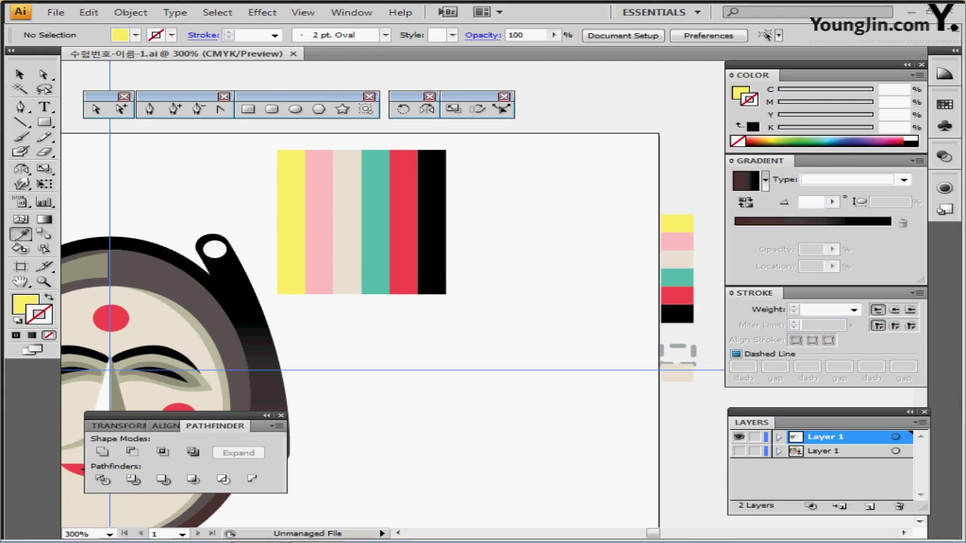
Start an envelope warp on all six stripes with the horizontal Arc style, preview enabled and an 80% bend.
{"action": "left_click_drag", "start_coordinate": [245, 148], "coordinate": [490, 188]}
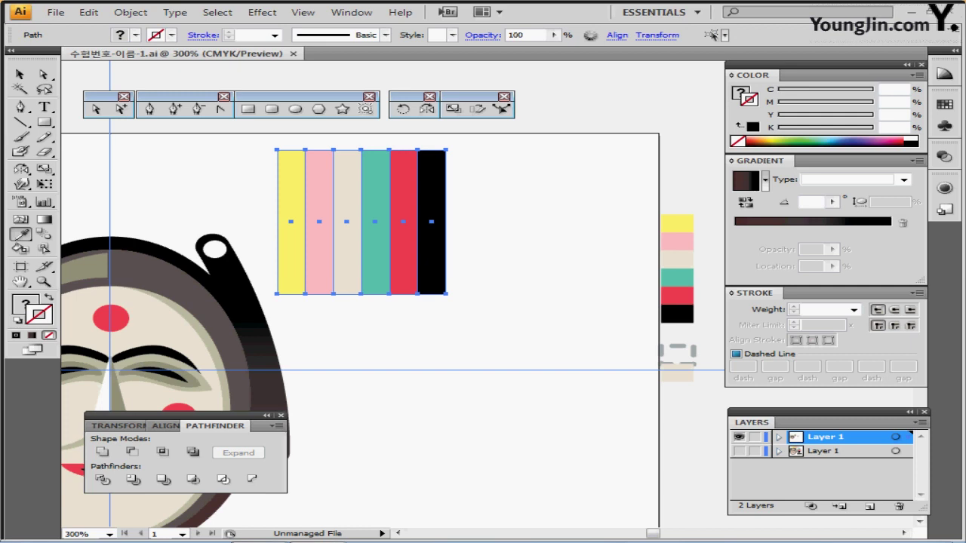
{"action": "left_click", "coordinate": [130, 12]}
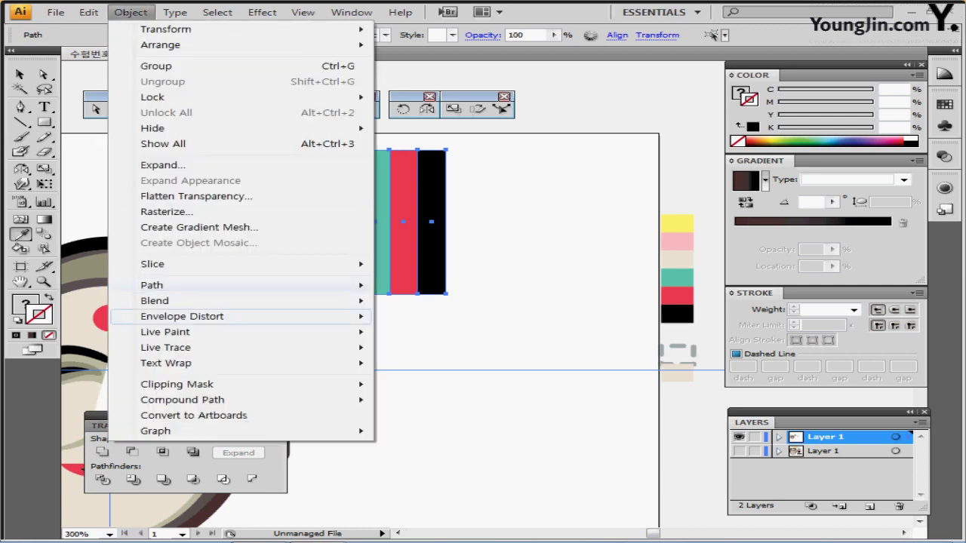
{"action": "mouse_move", "coordinate": [226, 316]}
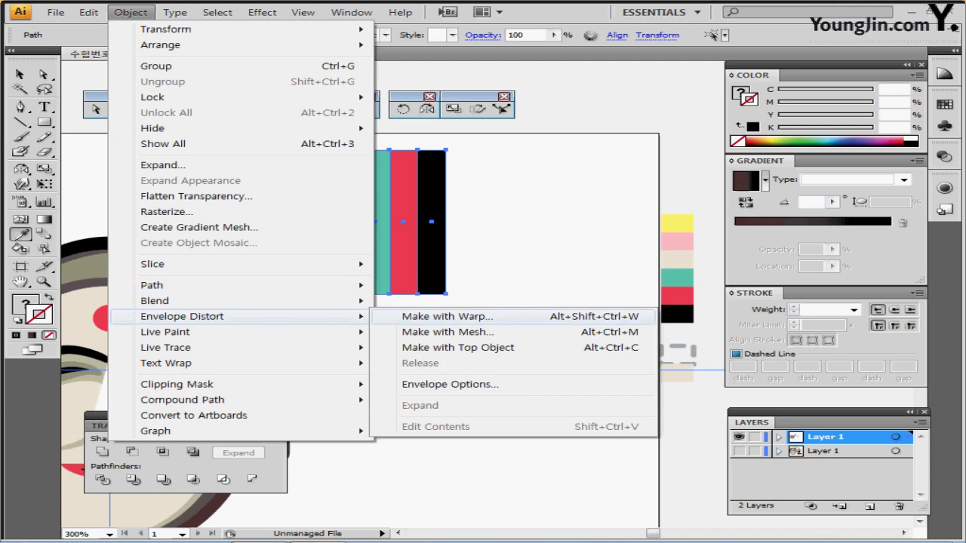
{"action": "left_click", "coordinate": [447, 316]}
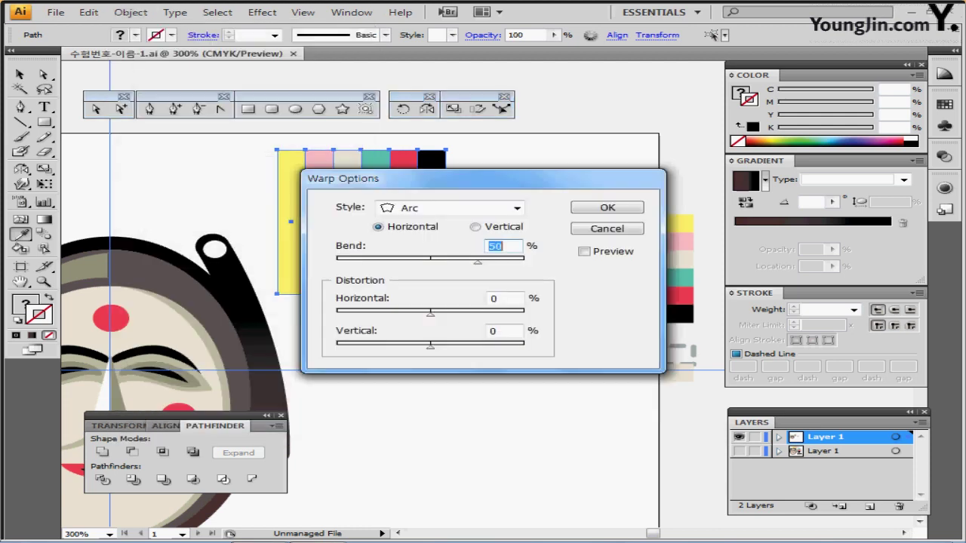
{"action": "left_click_drag", "start_coordinate": [378, 178], "coordinate": [636, 99]}
{"action": "left_click", "coordinate": [843, 173]}
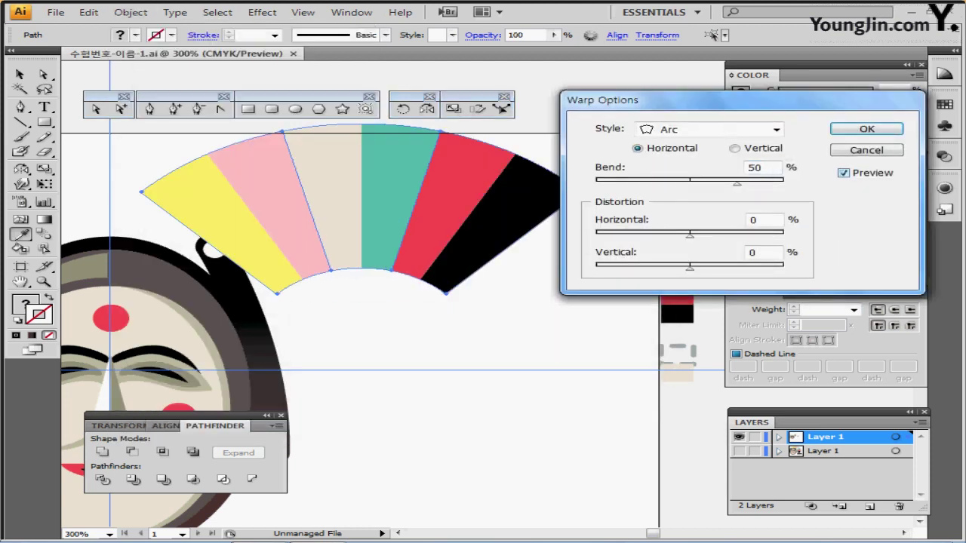
{"action": "left_click", "coordinate": [775, 130]}
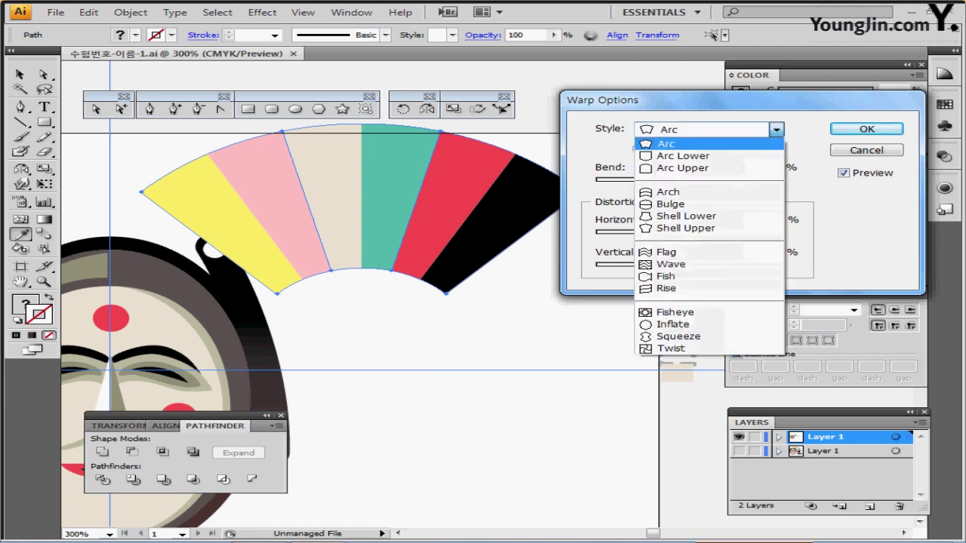
{"action": "left_click", "coordinate": [775, 130]}
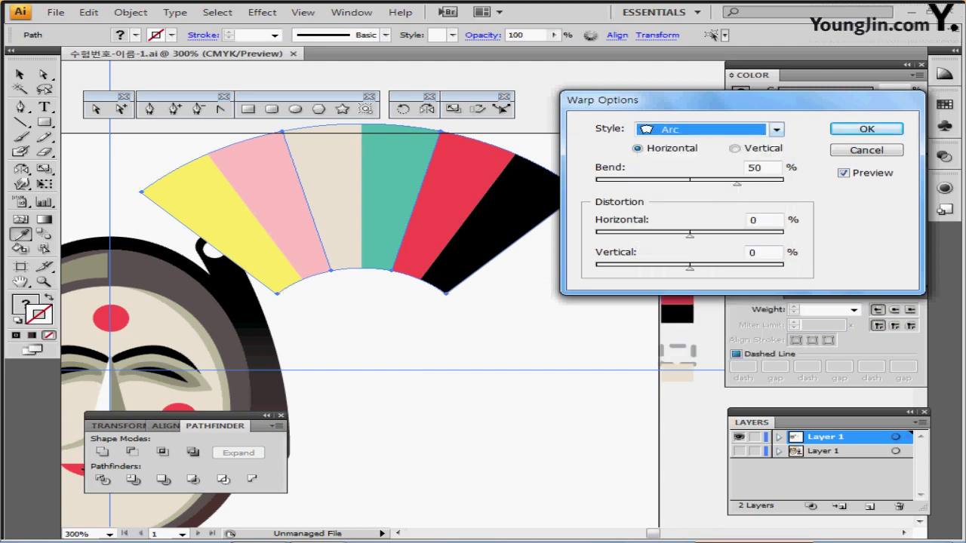
{"action": "key", "text": "Tab"}
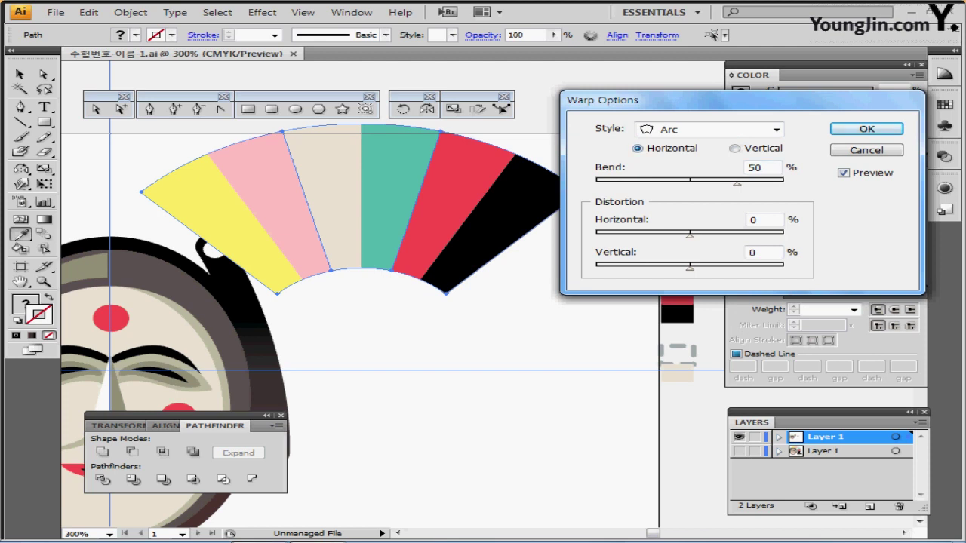
{"action": "key", "text": "Tab"}
{"action": "type", "text": "80"}
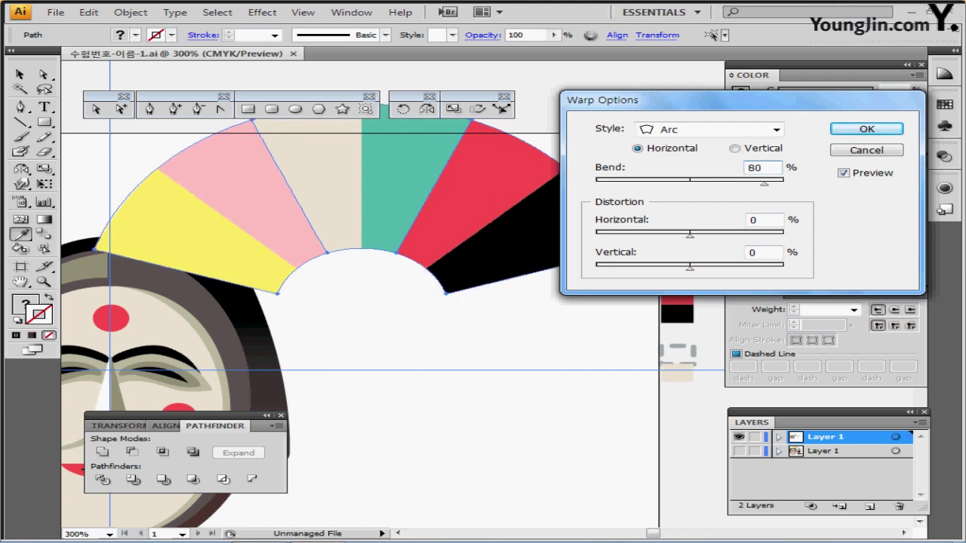
Set the warp's horizontal distortion to -50% and apply it to the stripes.
{"action": "left_click", "coordinate": [747, 168]}
{"action": "type", "text": "-50"}
{"action": "key", "text": "BackSpace"}
{"action": "key", "text": "BackSpace"}
{"action": "key", "text": "BackSpace"}
{"action": "key", "text": "Tab"}
{"action": "key", "text": "Tab"}
{"action": "key", "text": "shift+Tab"}
{"action": "type", "text": "-50"}
{"action": "key", "text": "Tab"}
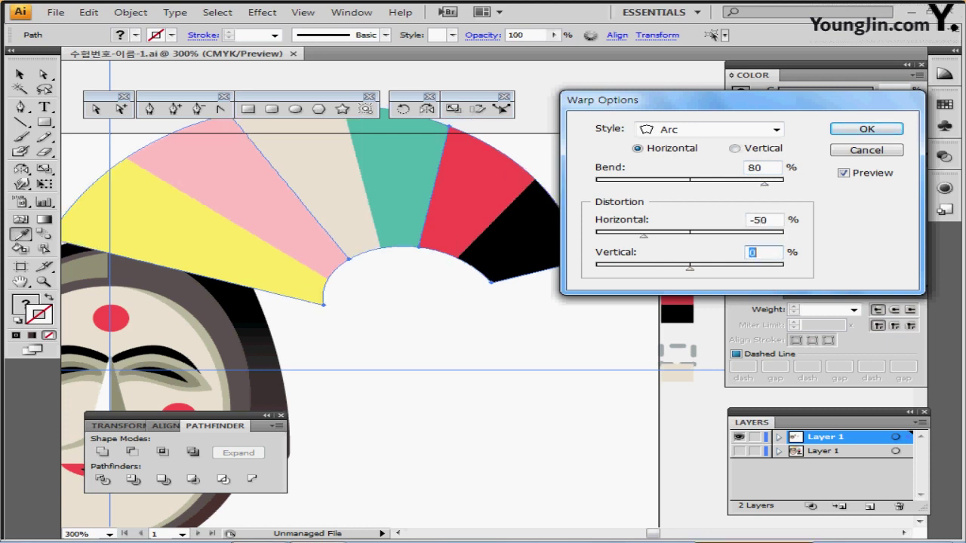
{"action": "key", "text": "Return"}
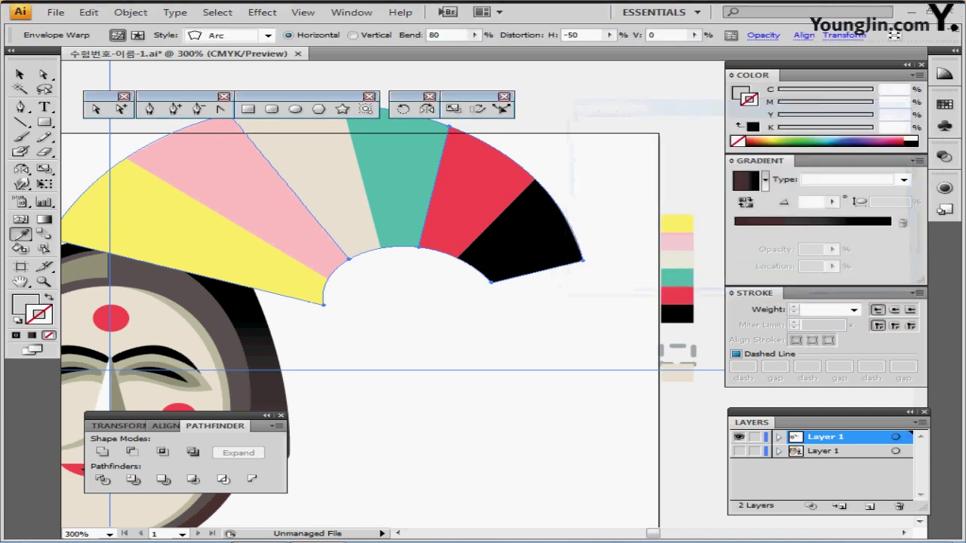
Rotate the warped fan by -45°.
{"action": "double_click", "coordinate": [403, 108]}
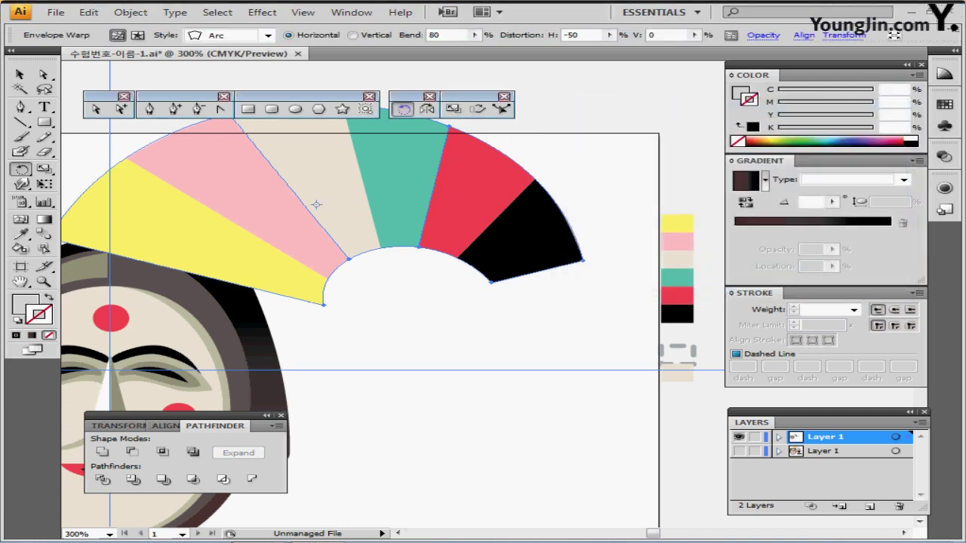
{"action": "type", "text": "-45"}
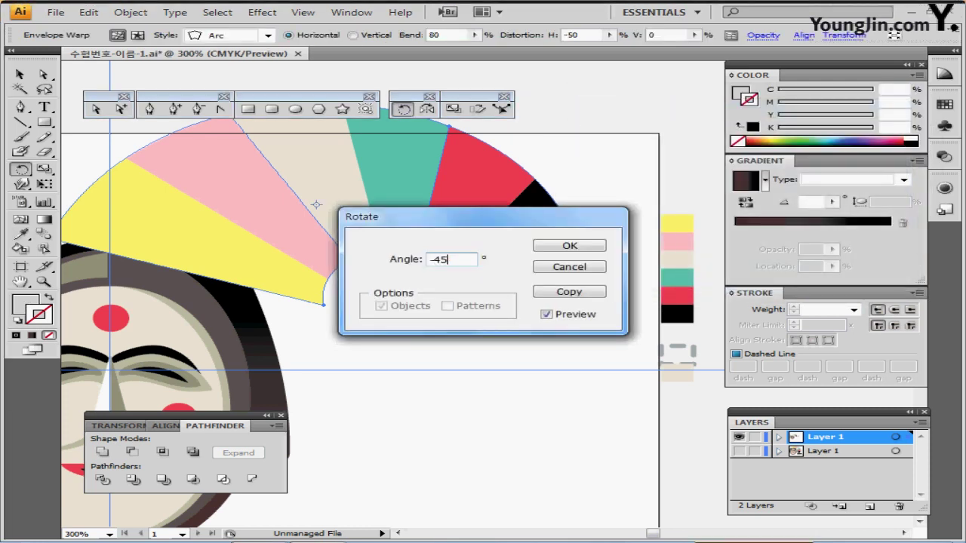
{"action": "key", "text": "Return"}
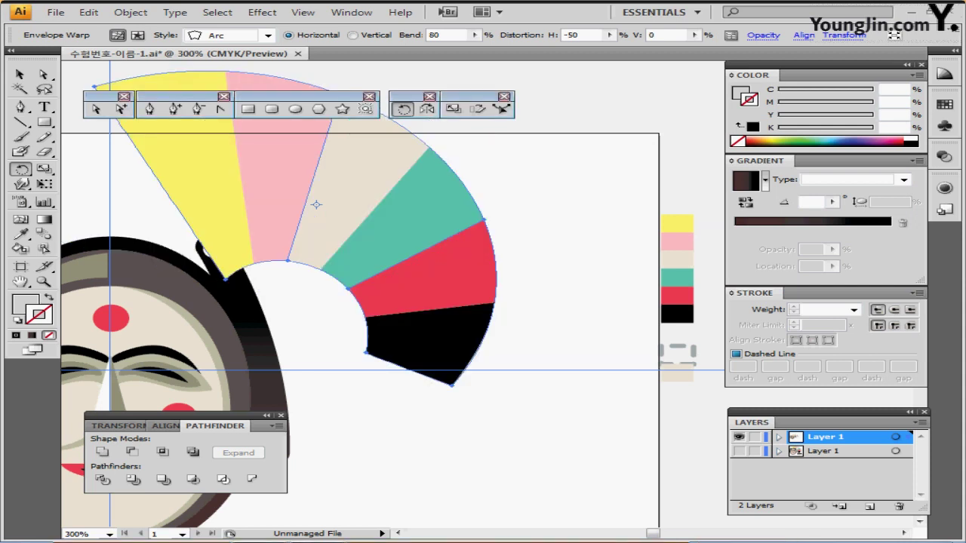
Expand the fan's envelope distortion into editable paths and hide the bounding box.
{"action": "left_click", "coordinate": [130, 12]}
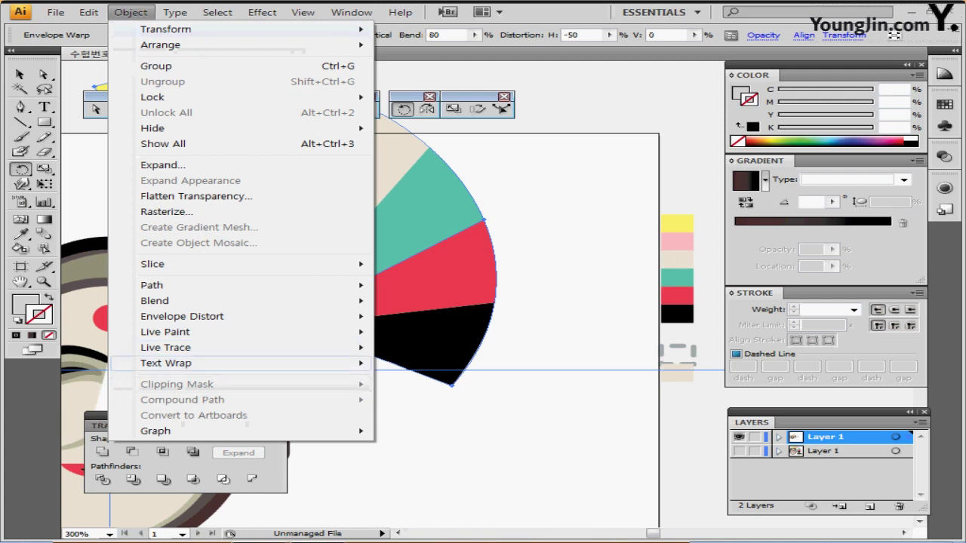
{"action": "mouse_move", "coordinate": [189, 316]}
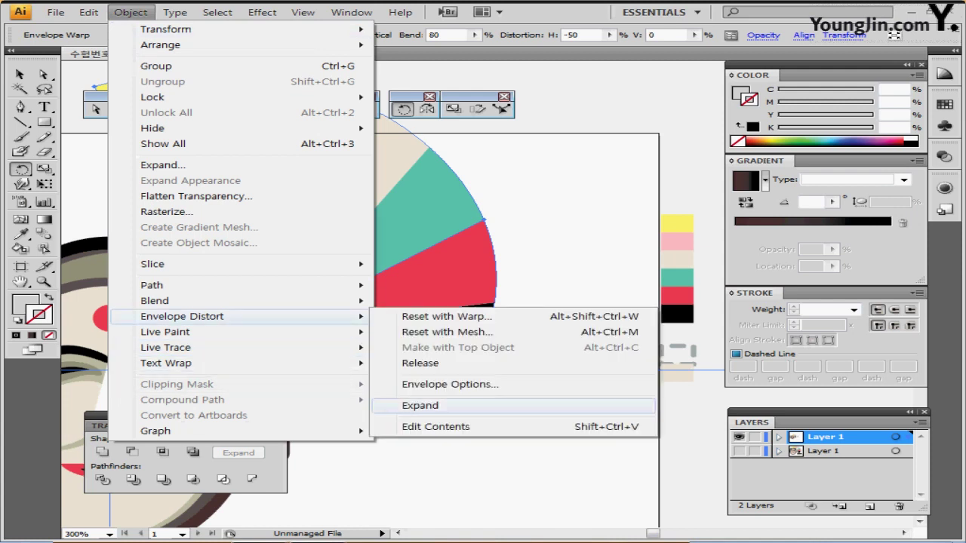
{"action": "left_click", "coordinate": [420, 405]}
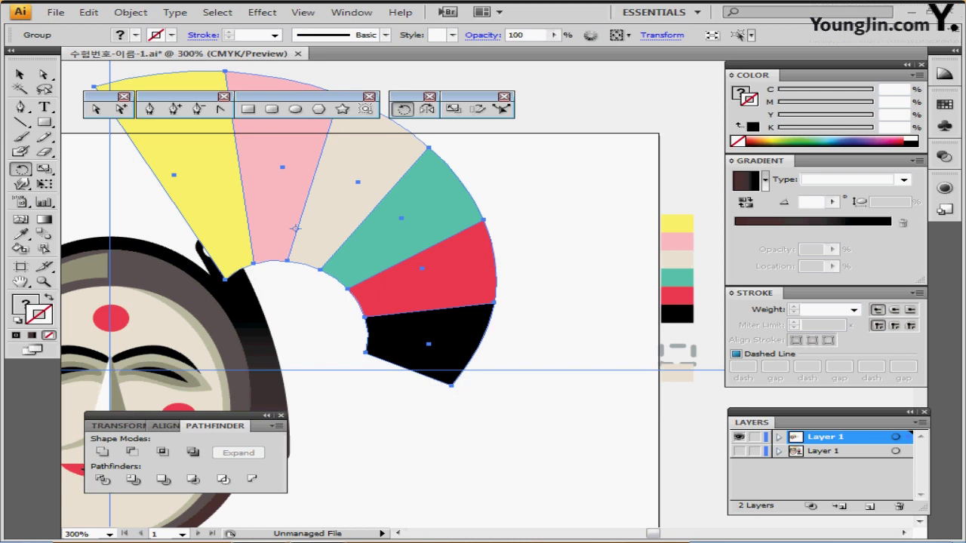
{"action": "key", "text": "ctrl"}
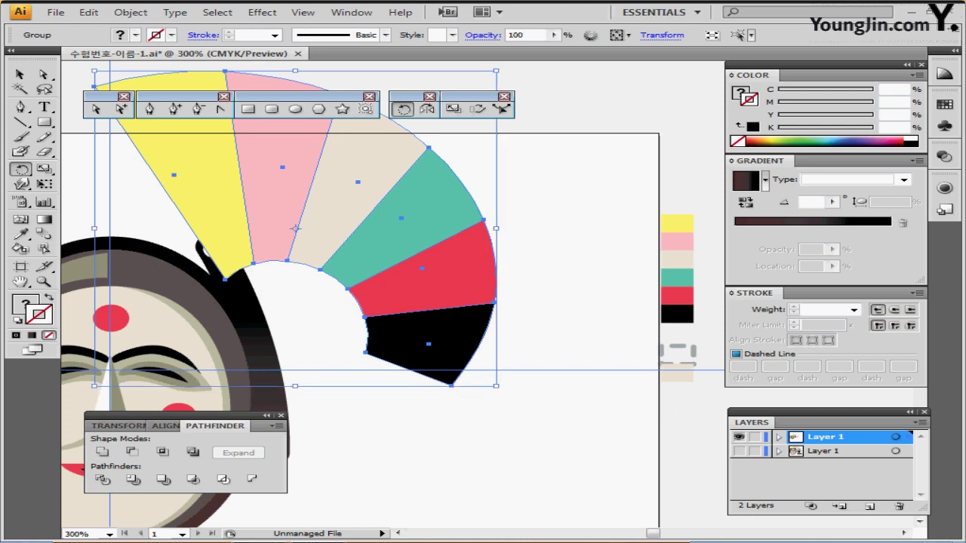
{"action": "key", "text": "ctrl+shift+b"}
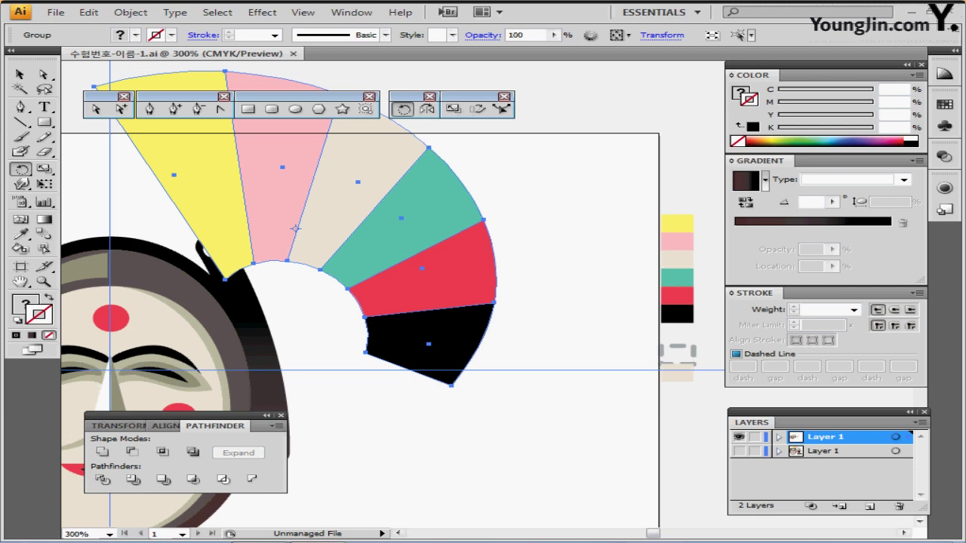
Show the reference layer and move the coloured fan onto the reference outline of the fan.
{"action": "key", "text": "ctrl+minus"}
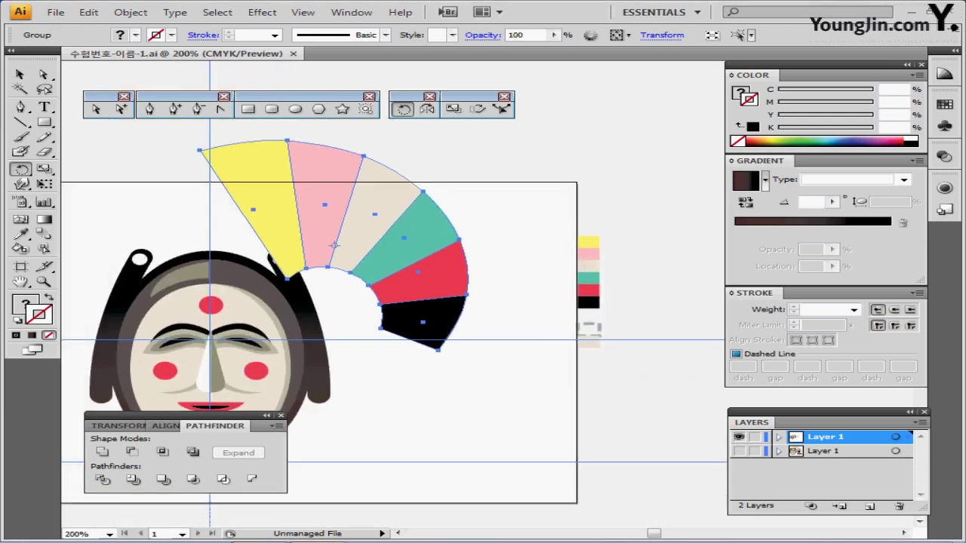
{"action": "left_click", "coordinate": [738, 451]}
{"action": "left_click_drag", "start_coordinate": [420, 212], "coordinate": [401, 270]}
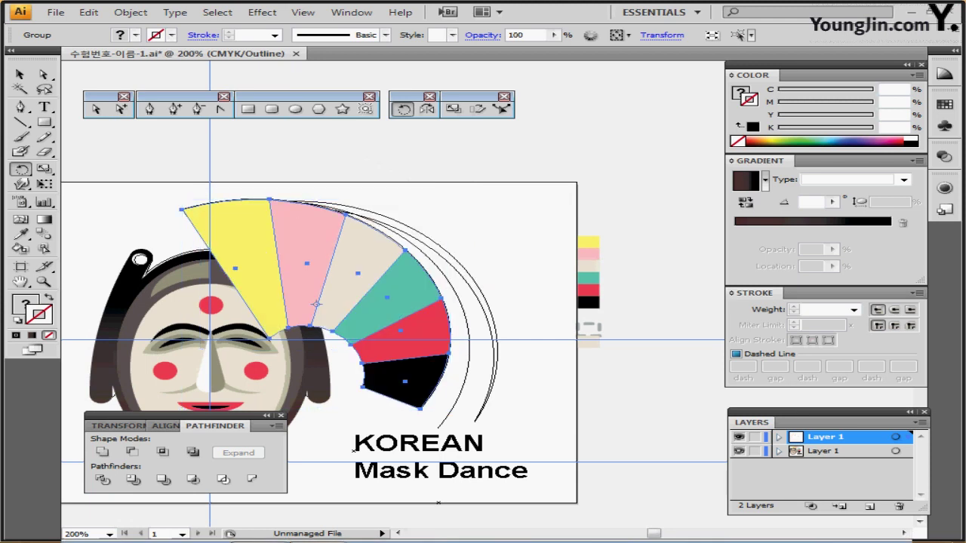
{"action": "left_click_drag", "start_coordinate": [498, 325], "coordinate": [540, 291]}
{"action": "left_click", "coordinate": [553, 338], "text": "ctrl"}
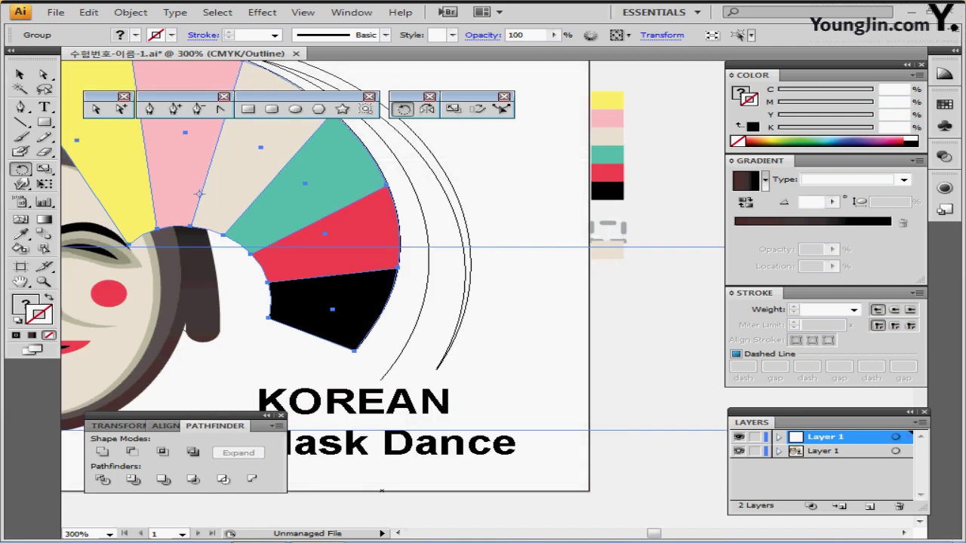
Lock the reference layer and deselect the coloured fan.
{"action": "left_click_drag", "start_coordinate": [553, 338], "coordinate": [677, 437]}
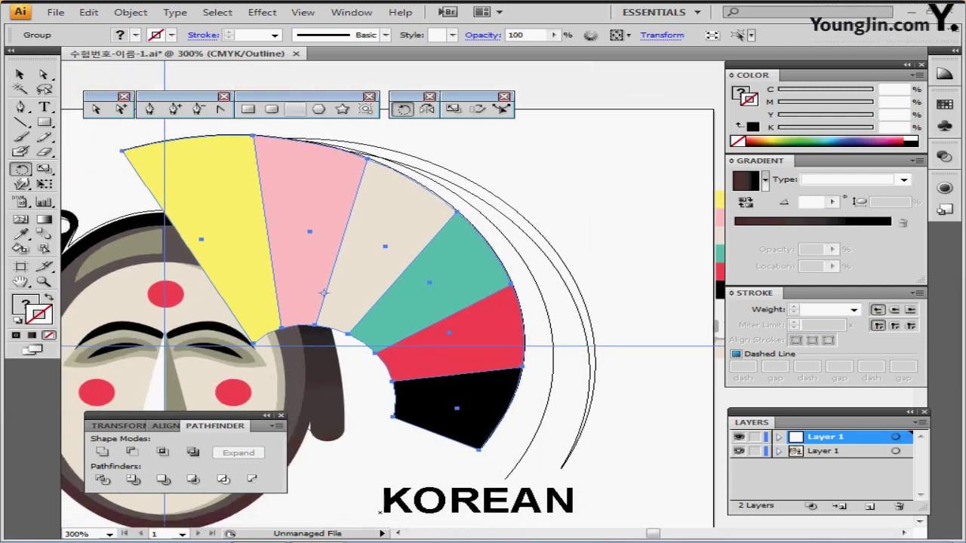
{"action": "key", "text": "l"}
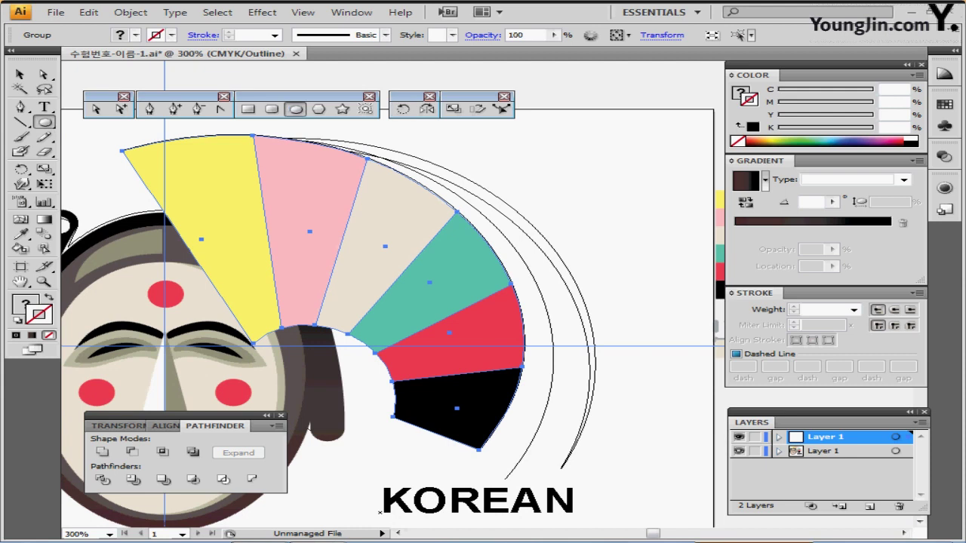
{"action": "left_click", "coordinate": [754, 452]}
{"action": "key", "text": "ctrl+shift+a"}
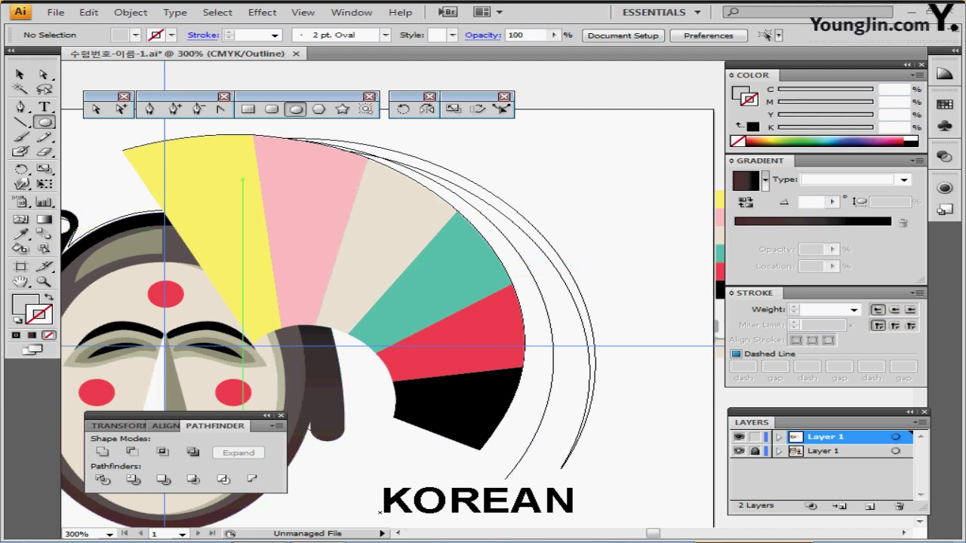
Create a 73 mm by 73 mm circle with the Ellipse tool, starting from a point on the yellow fan section.
{"action": "left_click", "coordinate": [242, 178]}
{"action": "type", "text": "7"}
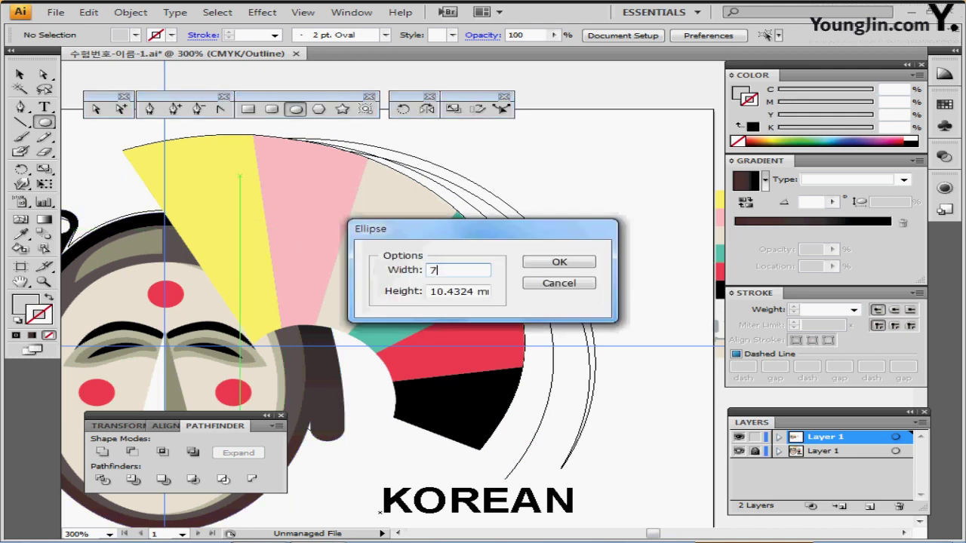
{"action": "type", "text": "3"}
{"action": "left_click", "coordinate": [403, 291]}
{"action": "key", "text": "Return"}
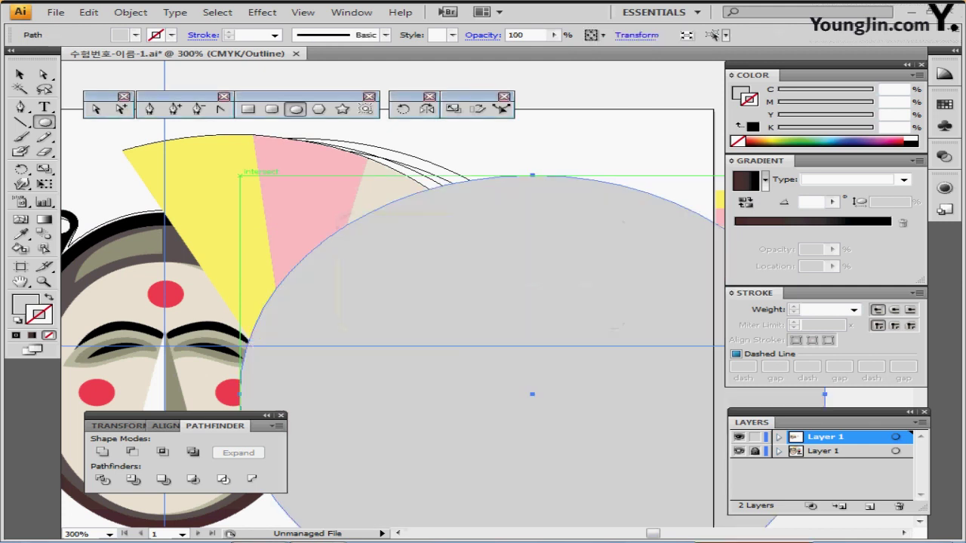
Swap the circle's fill and stroke, and move it onto the reference arc just outside the coloured fan.
{"action": "key", "text": "shift+x"}
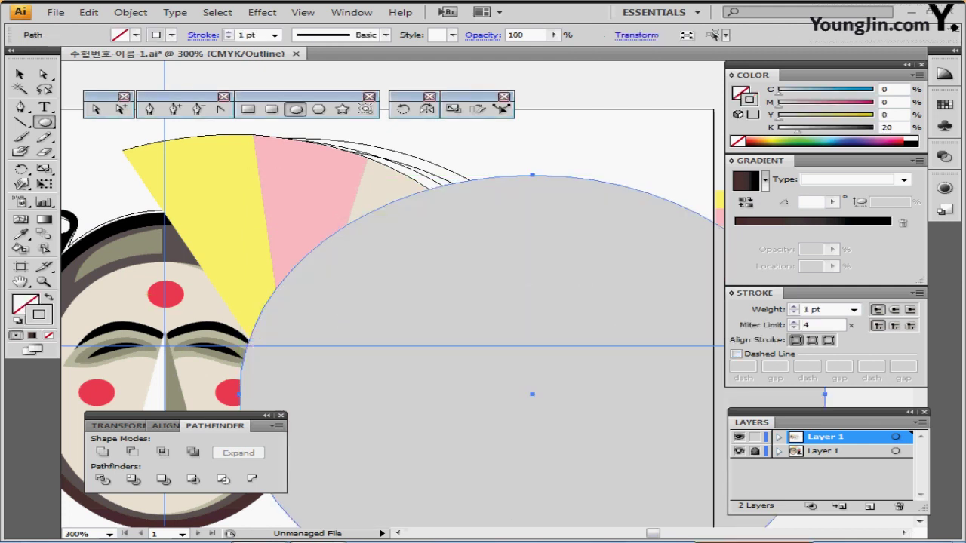
{"action": "left_click_drag", "start_coordinate": [626, 179], "coordinate": [446, 143]}
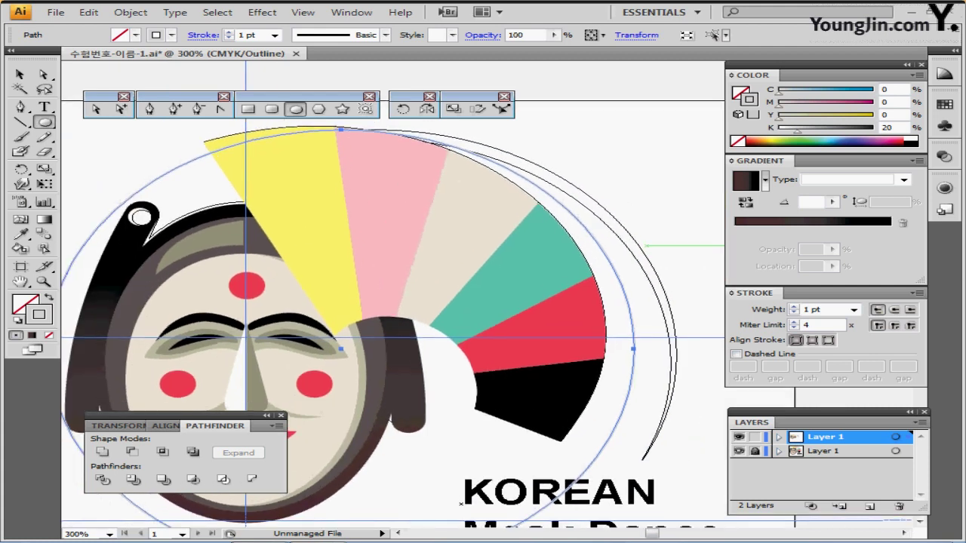
{"action": "left_click_drag", "start_coordinate": [647, 245], "coordinate": [647, 249]}
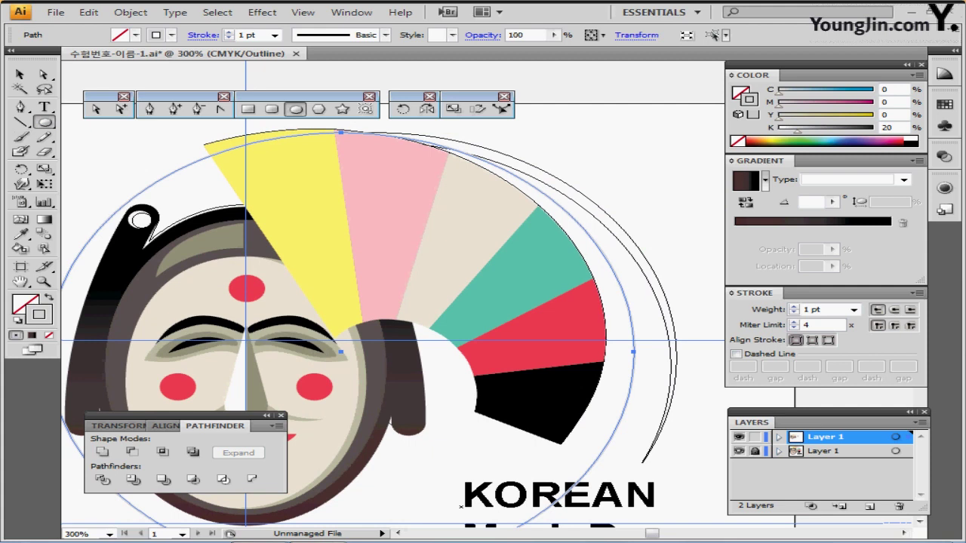
Cut the circle with the Scissors tool at its upper edge over the yellow section and above the end of the KOREAN title.
{"action": "key", "text": "r"}
{"action": "key", "text": "shift+e"}
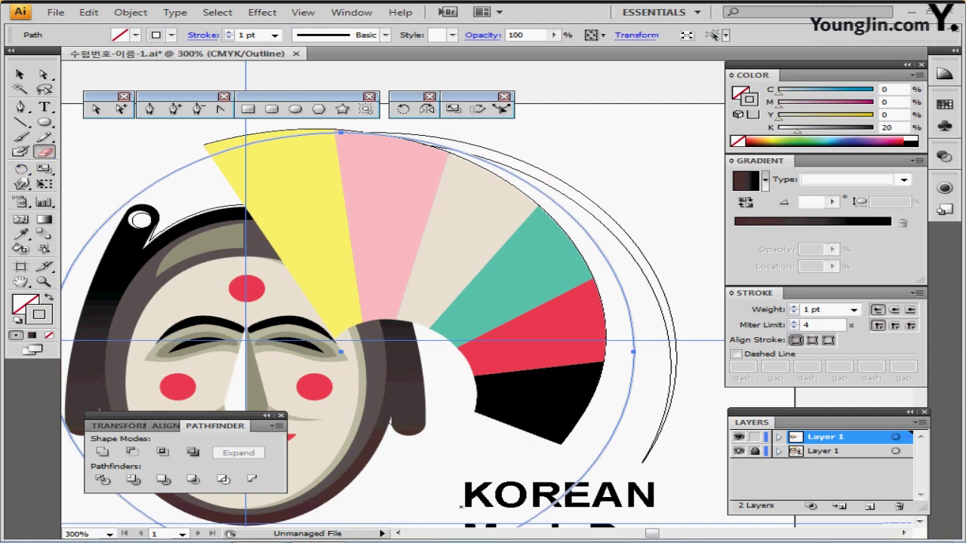
{"action": "left_click_drag", "start_coordinate": [45, 152], "coordinate": [117, 169]}
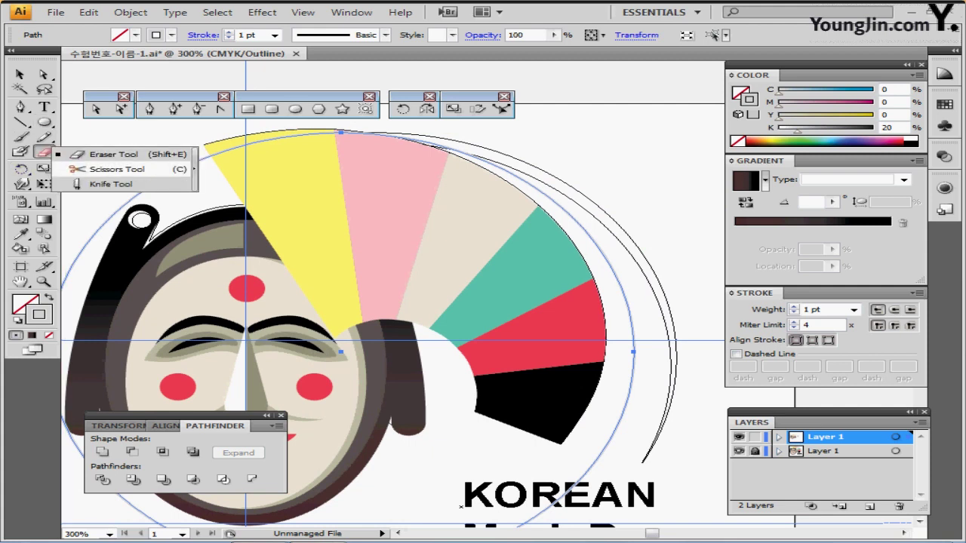
{"action": "left_click", "coordinate": [113, 169]}
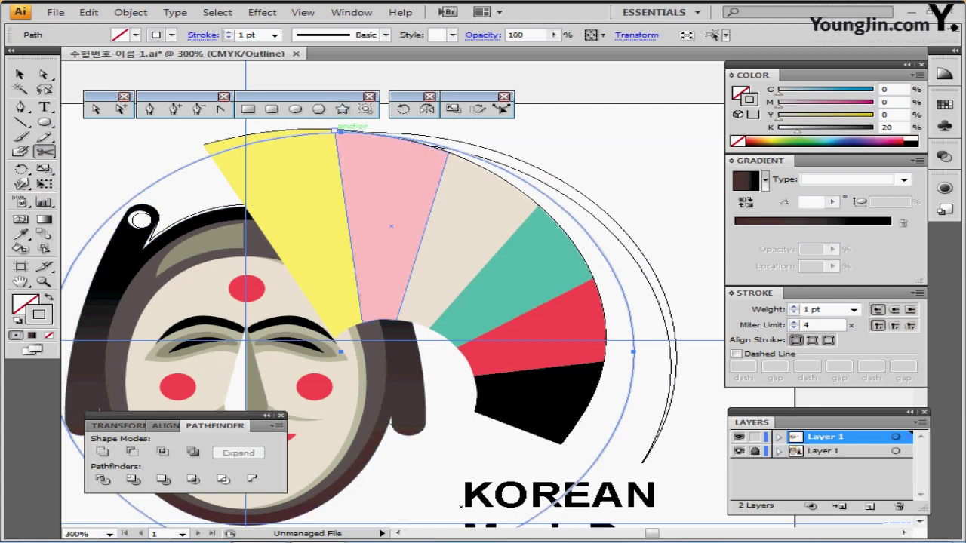
{"action": "left_click", "coordinate": [336, 131]}
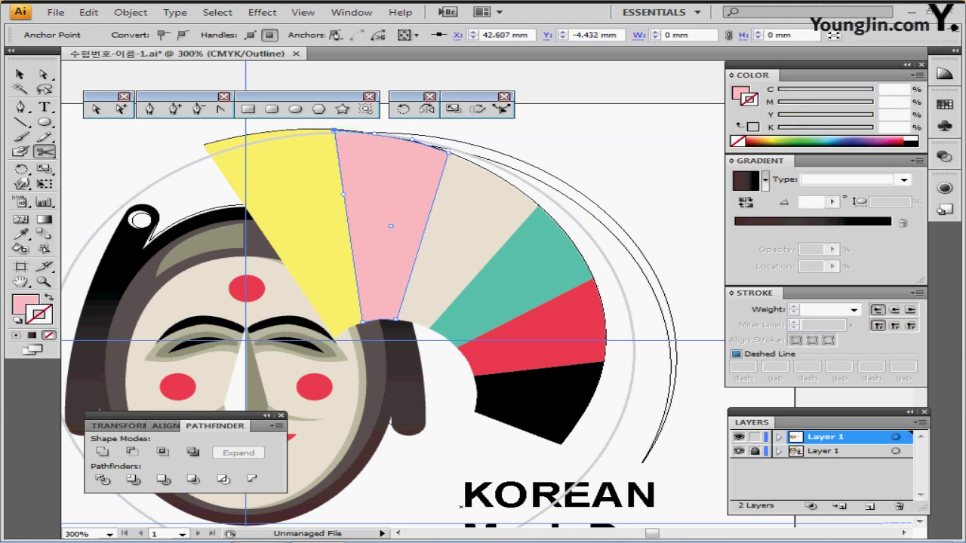
{"action": "key", "text": "ctrl+z"}
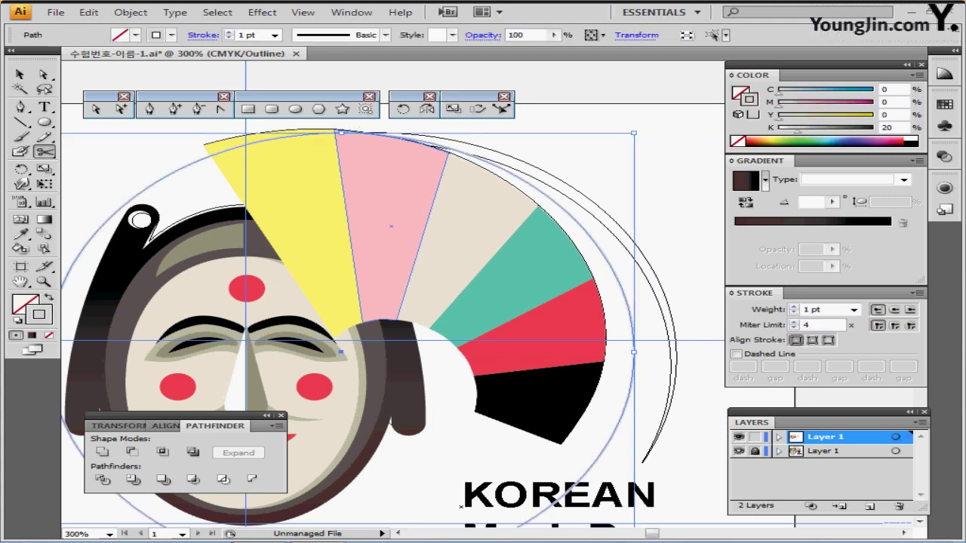
{"action": "left_click", "coordinate": [314, 133]}
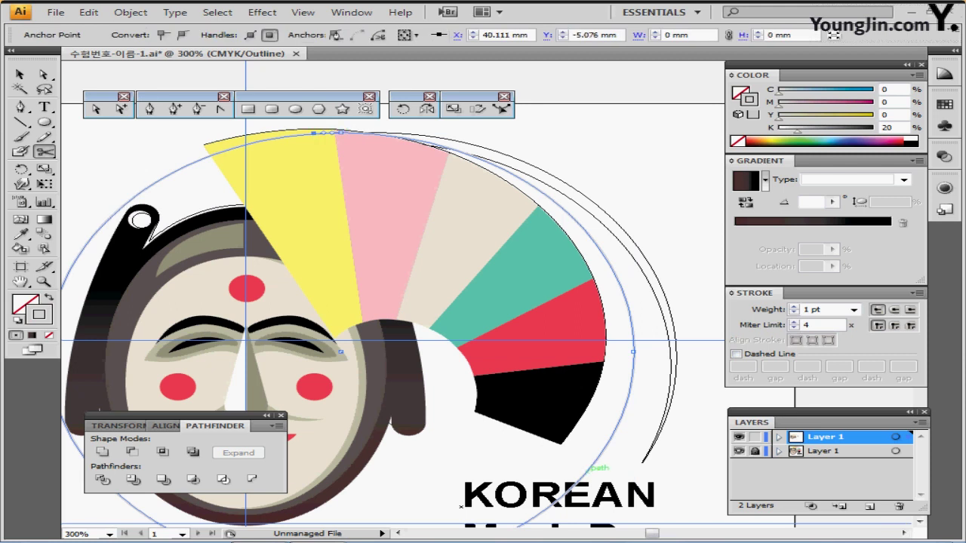
{"action": "left_click", "coordinate": [585, 472]}
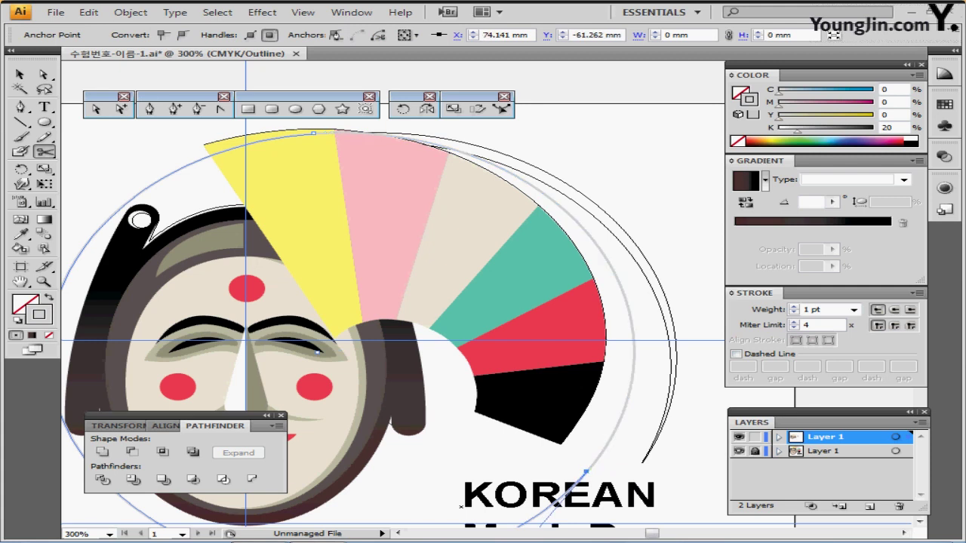
Return to preview with the reference layer hidden and delete the cut circle's segment around the mask.
{"action": "key", "text": "ctrl+y"}
{"action": "key", "text": "ctrl+y"}
{"action": "key", "text": "ctrl+y"}
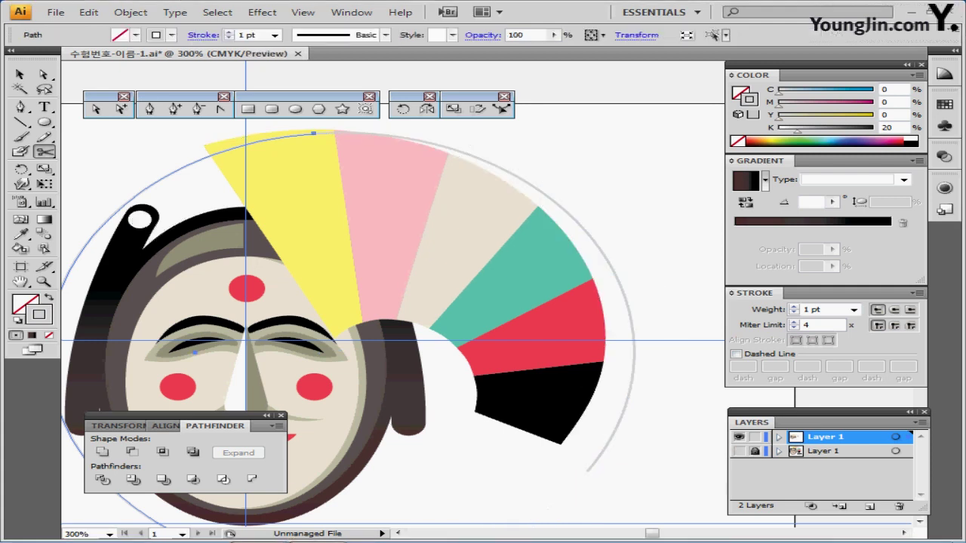
{"action": "key", "text": "Delete"}
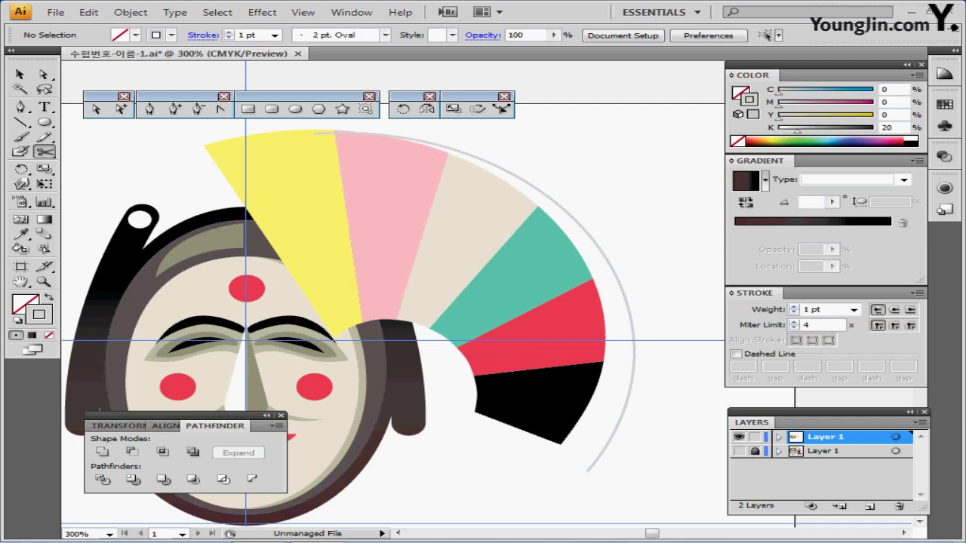
Select the remaining arc outside the fan and set its stroke colour to K 40%.
{"action": "left_click", "coordinate": [628, 398]}
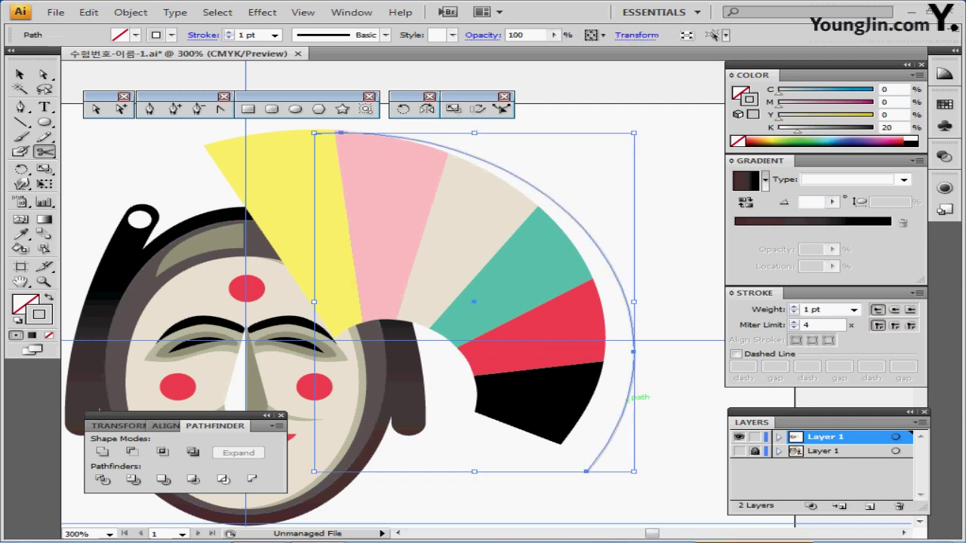
{"action": "key", "text": "a"}
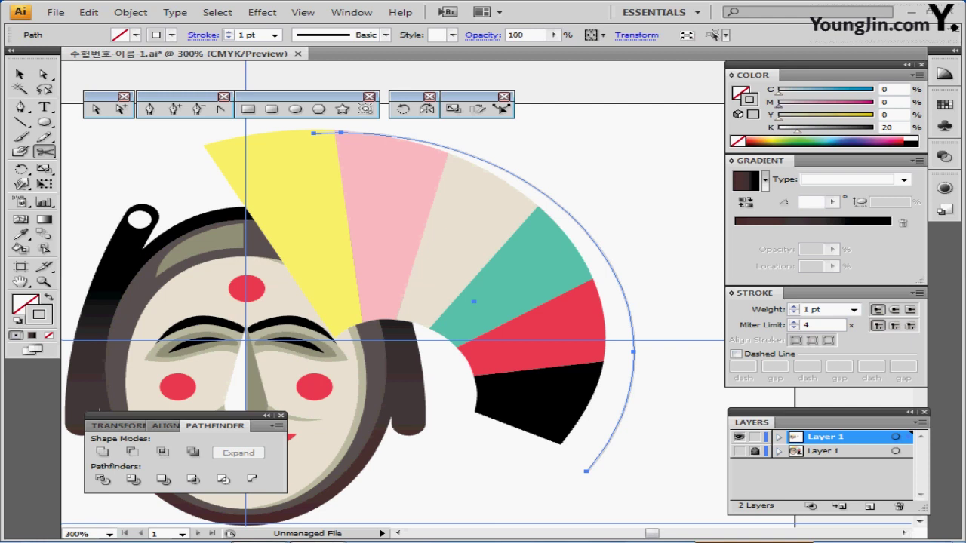
{"action": "double_click", "coordinate": [888, 128]}
{"action": "type", "text": "40"}
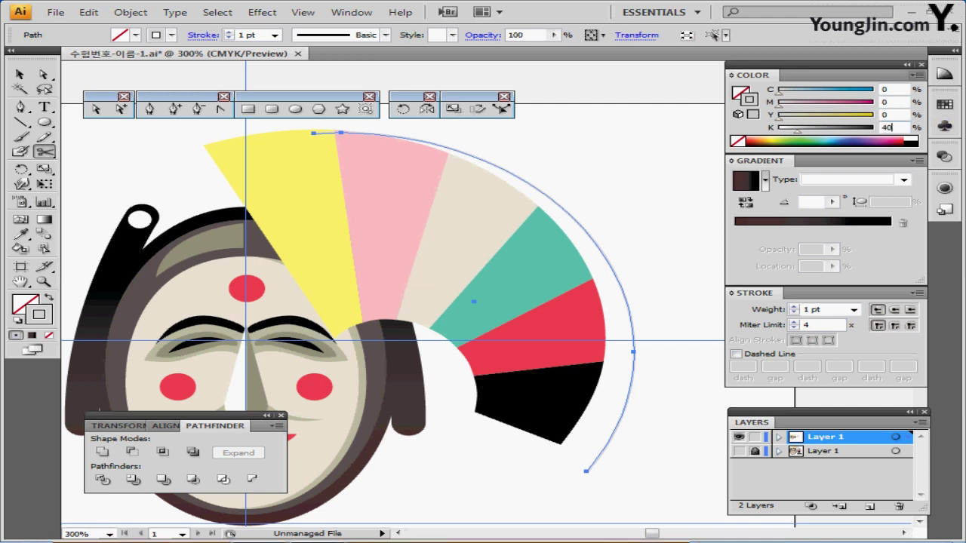
{"action": "key", "text": "Return"}
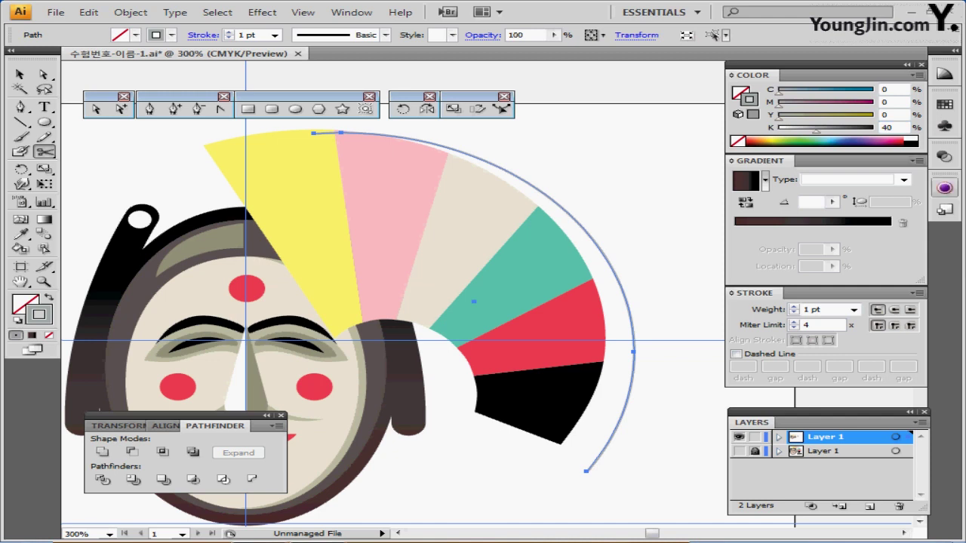
Give the arc a 2 pt stroke with round caps and a dashed line with 4 pt dashes.
{"action": "double_click", "coordinate": [759, 160]}
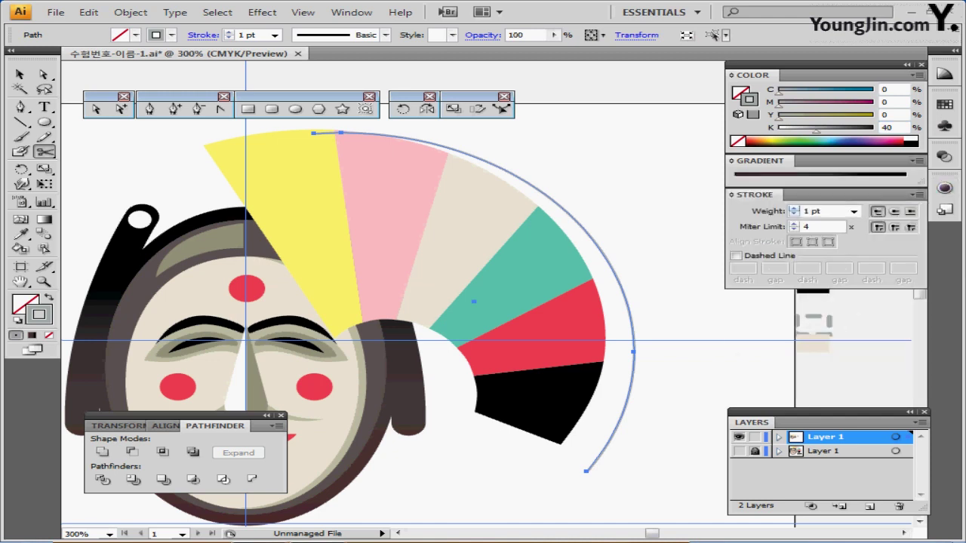
{"action": "left_click", "coordinate": [794, 209]}
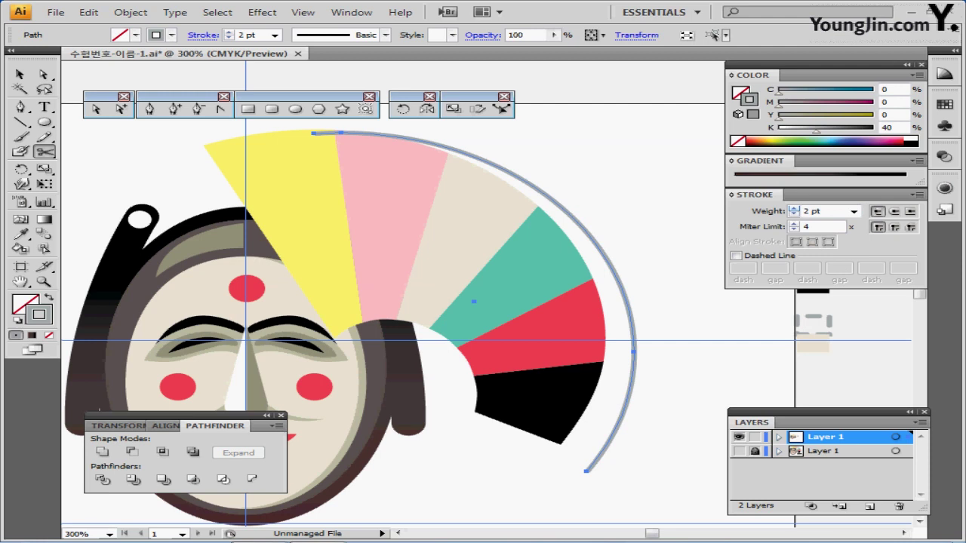
{"action": "left_click", "coordinate": [894, 211]}
{"action": "left_click", "coordinate": [737, 256]}
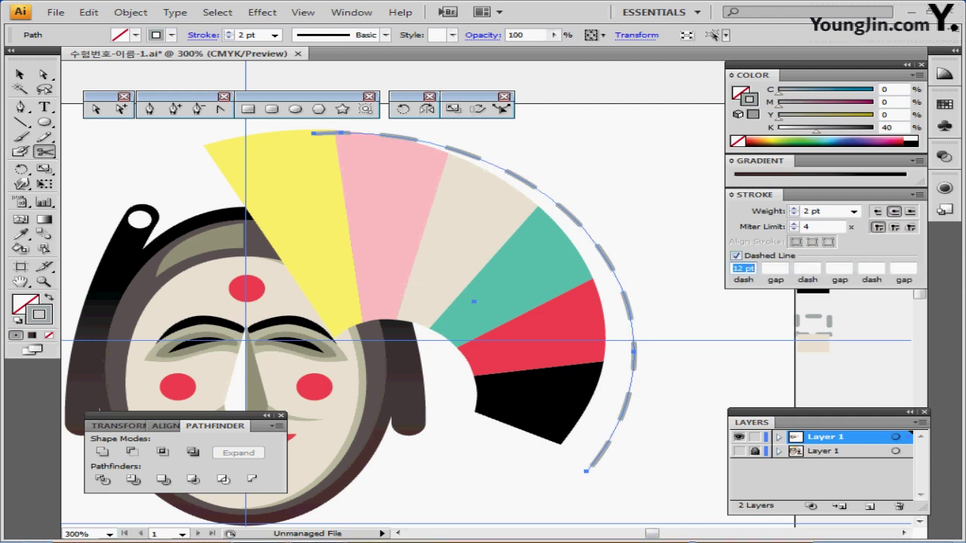
{"action": "type", "text": "4"}
{"action": "key", "text": "Return"}
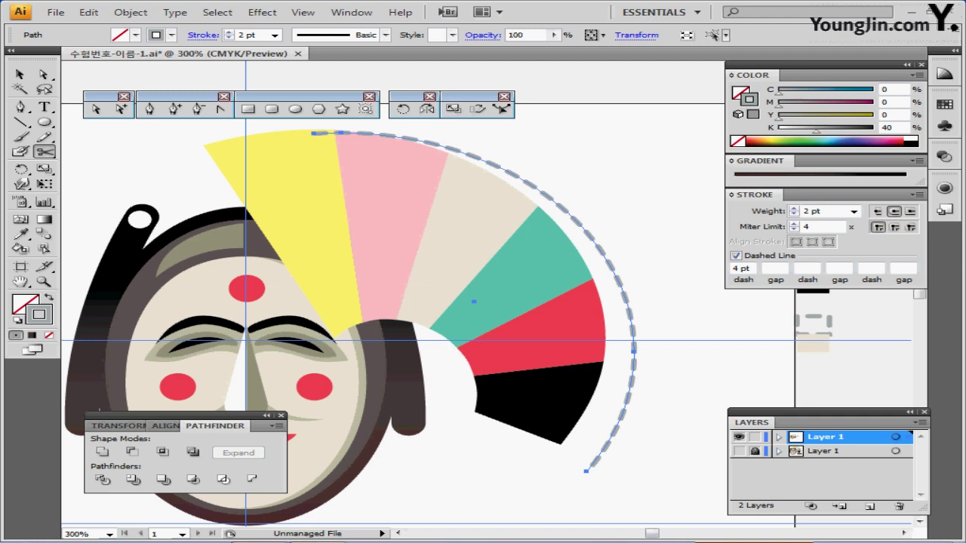
Hide the bounding box and deselect the dashed arc.
{"action": "key", "text": "ctrl+minus"}
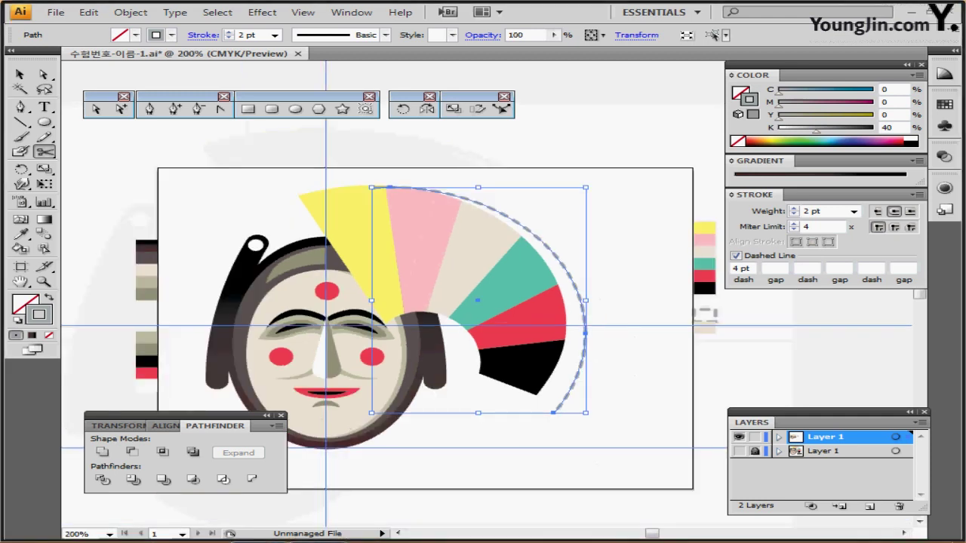
{"action": "key", "text": "ctrl+shift+b"}
{"action": "left_click_drag", "start_coordinate": [581, 267], "coordinate": [542, 252]}
{"action": "key", "text": "ctrl+shift+a"}
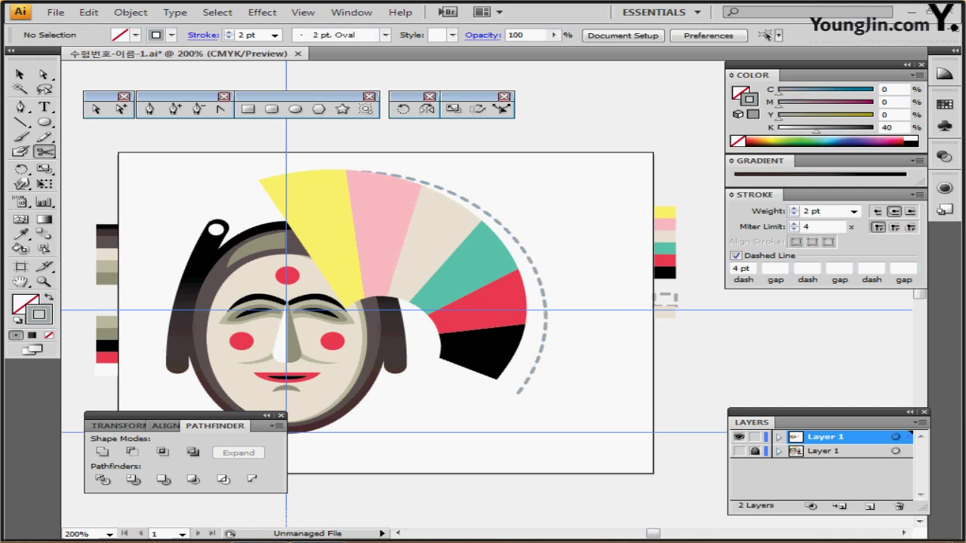
Create a 75 mm by 75 mm circle with the Ellipse tool, starting near the yellow section's outer corner.
{"action": "key", "text": "l"}
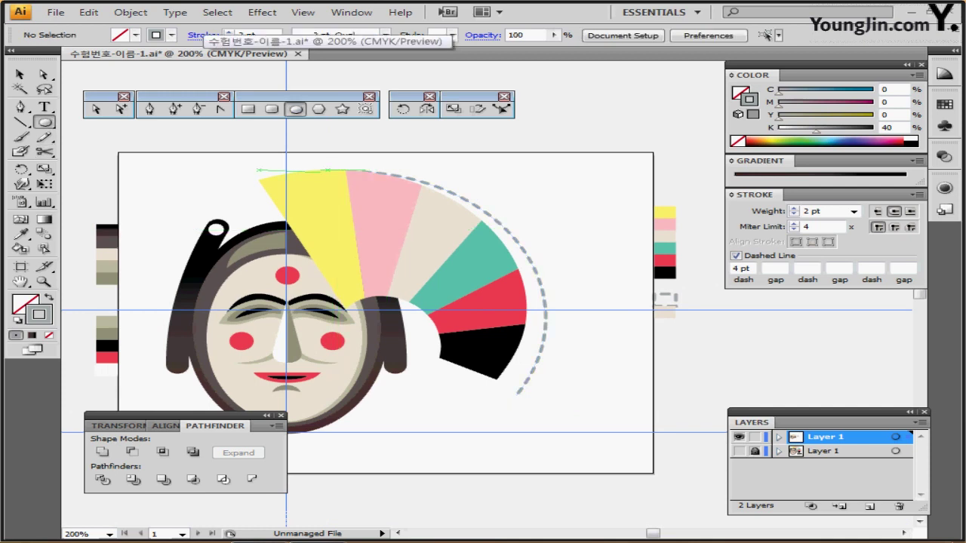
{"action": "left_click", "coordinate": [259, 169]}
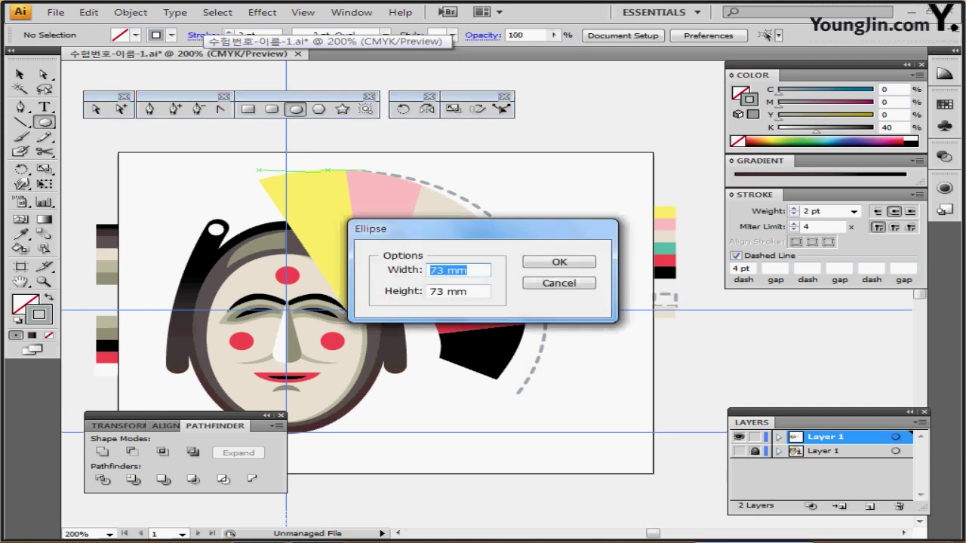
{"action": "type", "text": "75"}
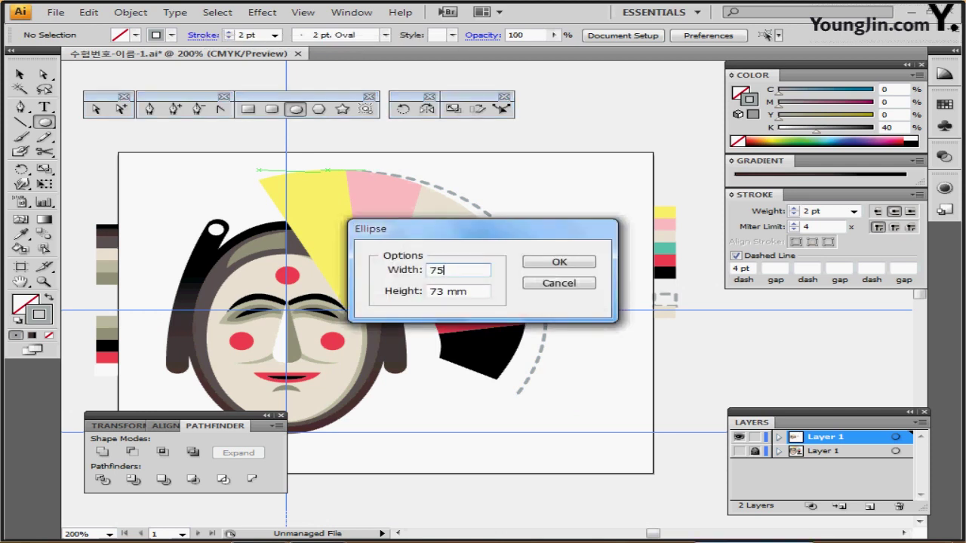
{"action": "key", "text": "Tab"}
{"action": "type", "text": "75"}
{"action": "key", "text": "Tab"}
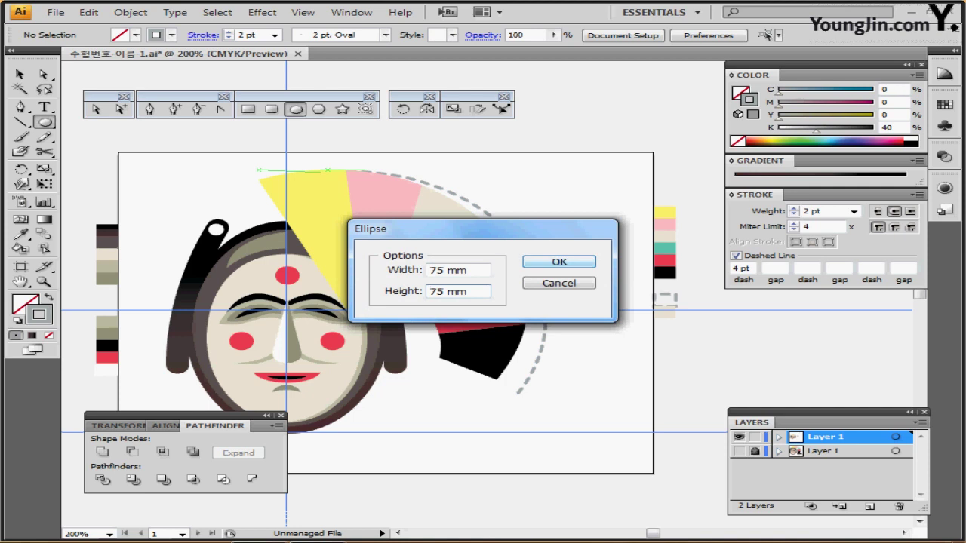
{"action": "key", "text": "Return"}
{"action": "key", "text": "Return"}
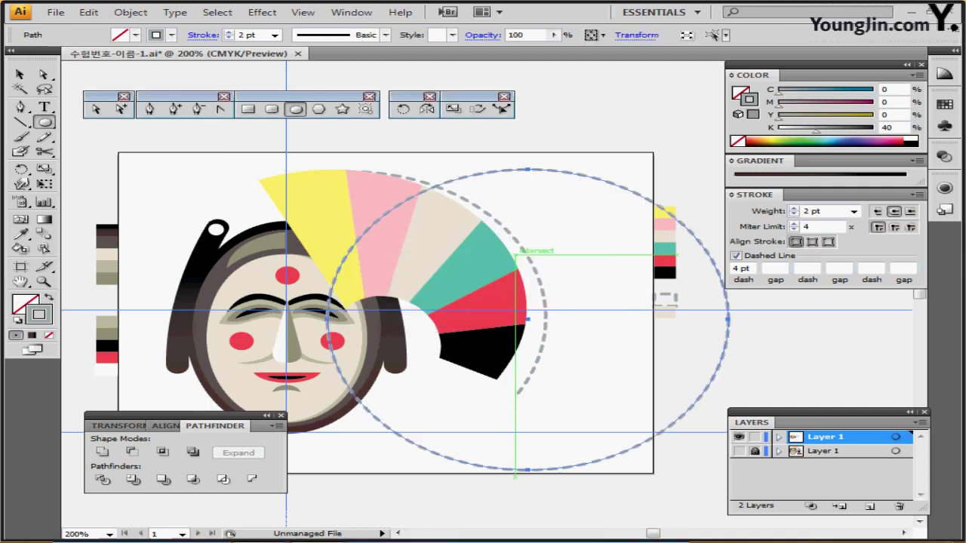
Give the circle the default white fill and 1 pt black stroke and move it over the mask and fan.
{"action": "key", "text": "d"}
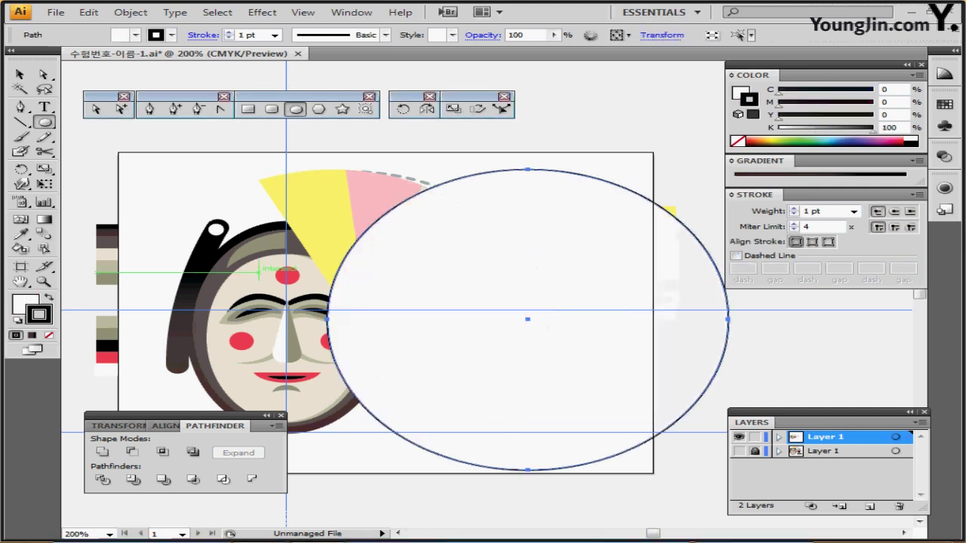
{"action": "mouse_move", "coordinate": [633, 356]}
{"action": "left_mouse_down"}
{"action": "mouse_move", "coordinate": [528, 346]}
{"action": "mouse_move", "coordinate": [545, 332]}
{"action": "mouse_move", "coordinate": [537, 332]}
{"action": "left_mouse_up"}
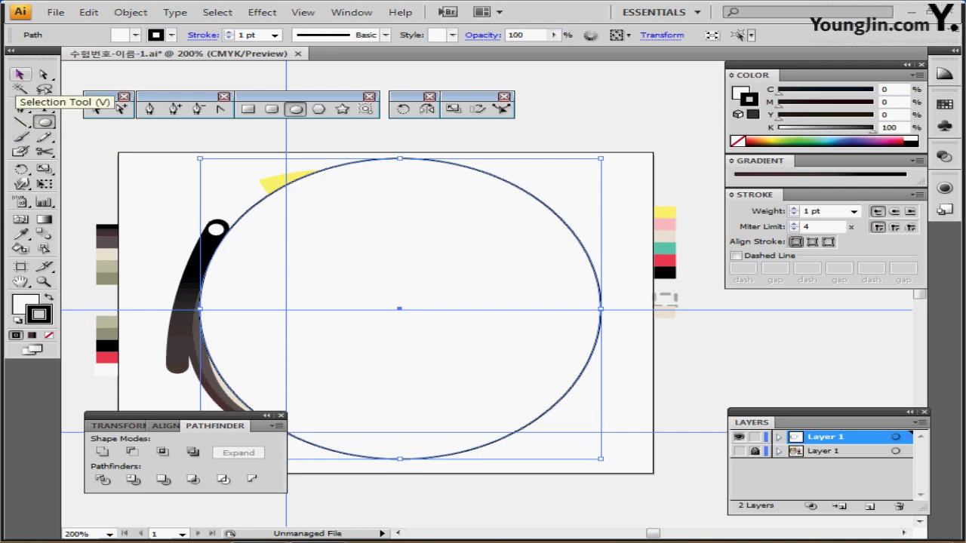
Make a copy of the circle offset -0.7 mm horizontally and -1.4 mm vertically with the Move command.
{"action": "double_click", "coordinate": [19, 74]}
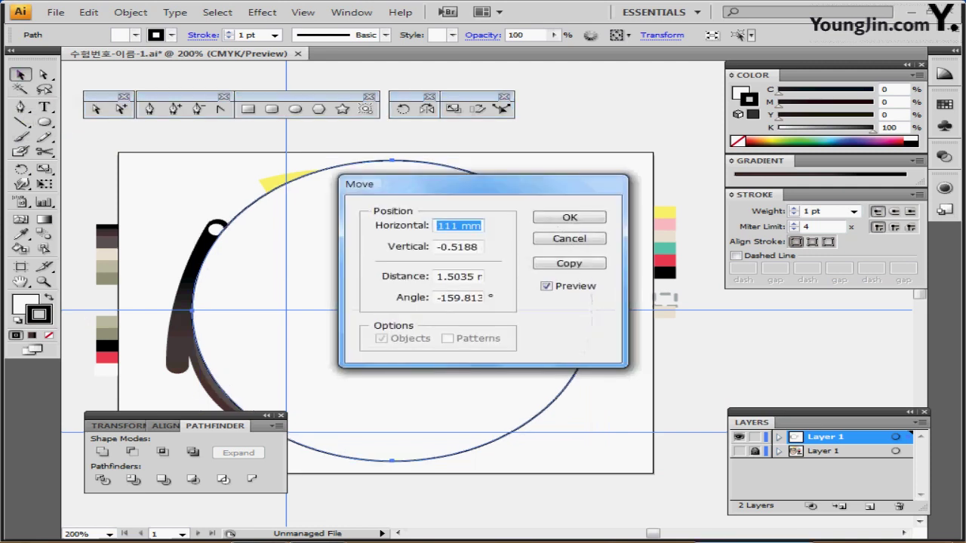
{"action": "left_click_drag", "start_coordinate": [453, 183], "coordinate": [671, 180]}
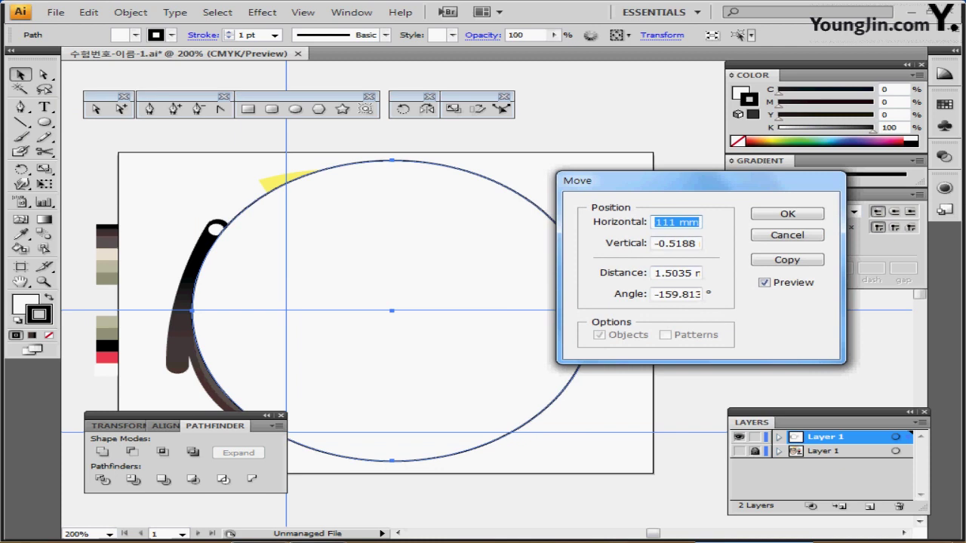
{"action": "type", "text": "-.7"}
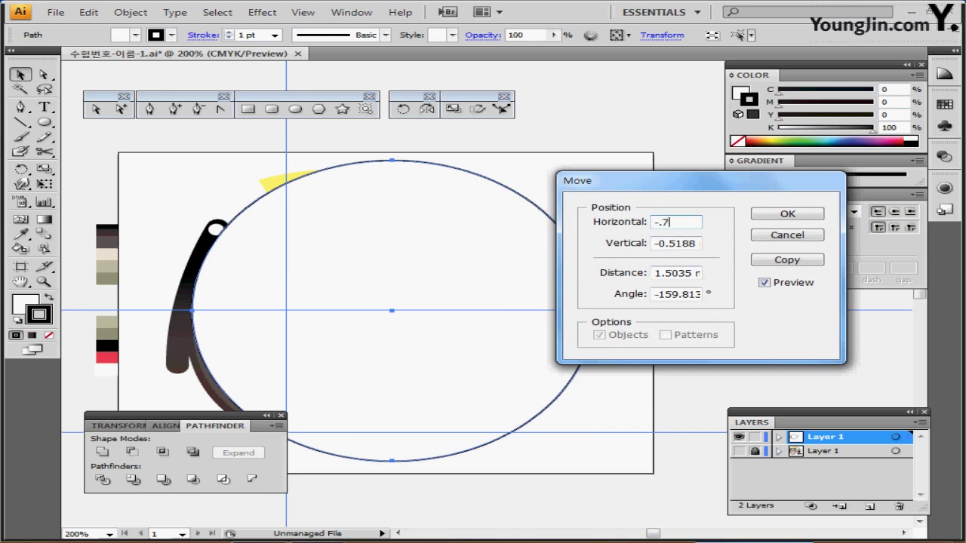
{"action": "key", "text": "Tab"}
{"action": "type", "text": "-"}
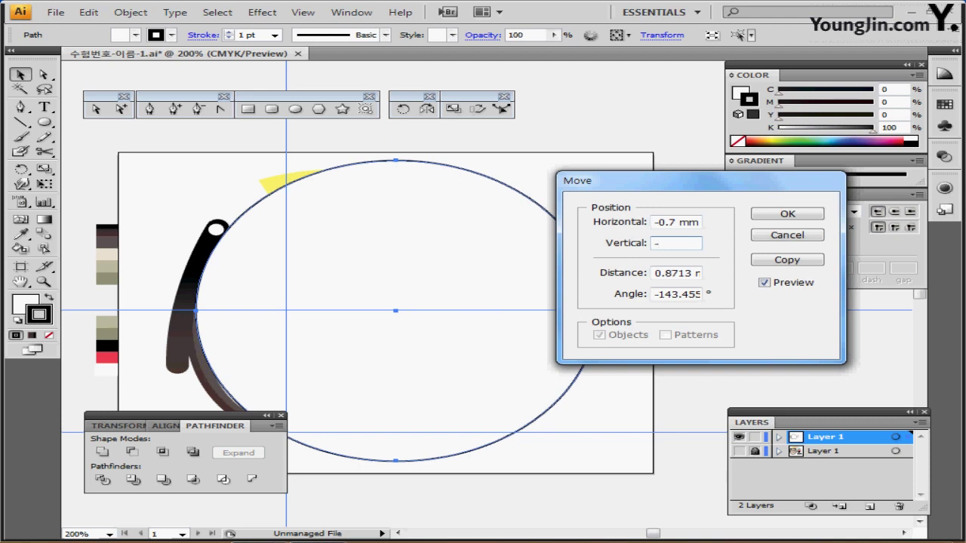
{"action": "type", "text": "1.4"}
{"action": "key", "text": "Tab"}
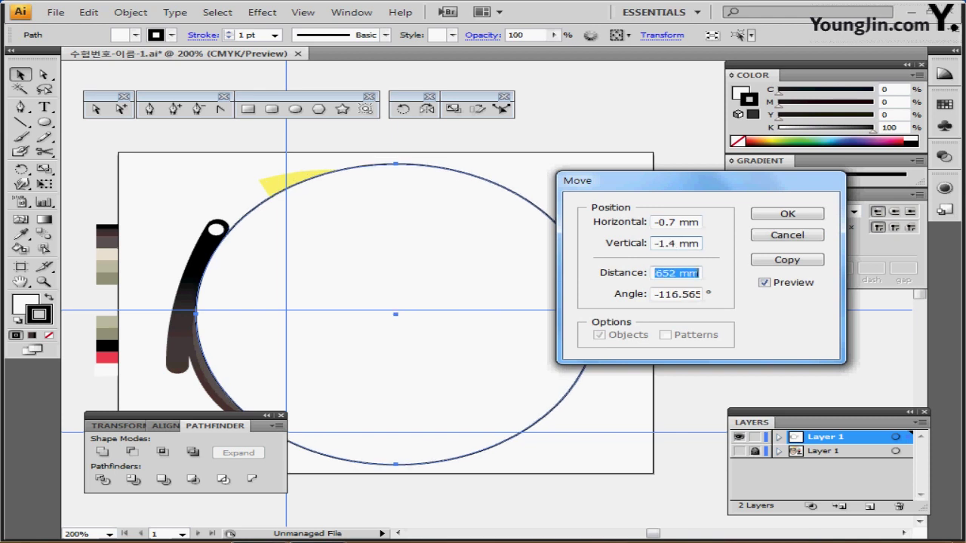
{"action": "left_click", "coordinate": [787, 259]}
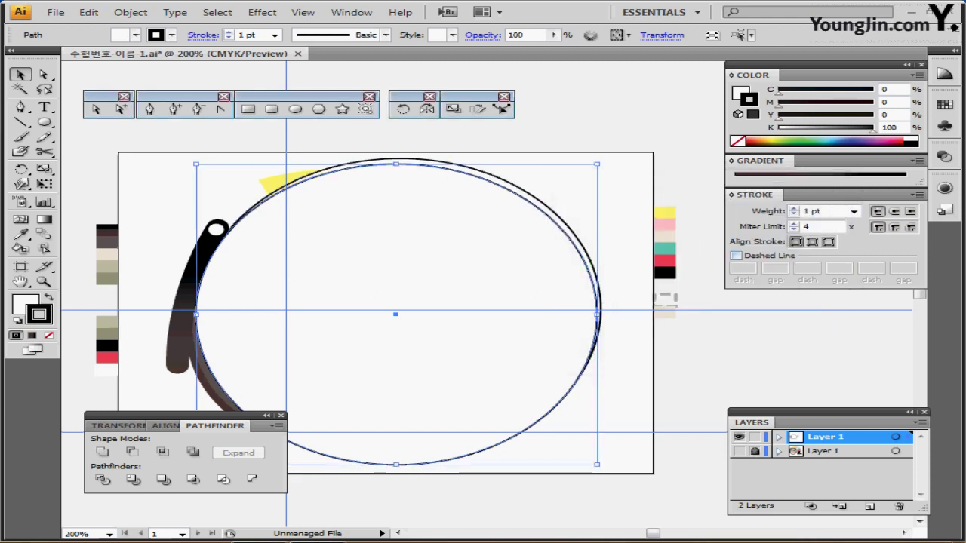
Select both overlapping circles and subtract the front one with Minus Front to form a thin crescent.
{"action": "left_click_drag", "start_coordinate": [586, 202], "coordinate": [585, 242]}
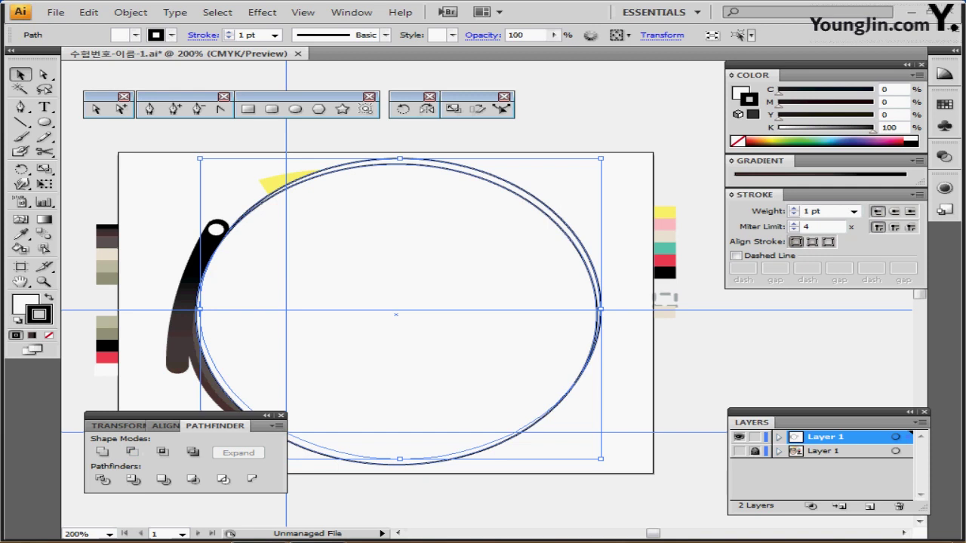
{"action": "left_click", "coordinate": [572, 241], "text": "shift"}
{"action": "left_click", "coordinate": [133, 452]}
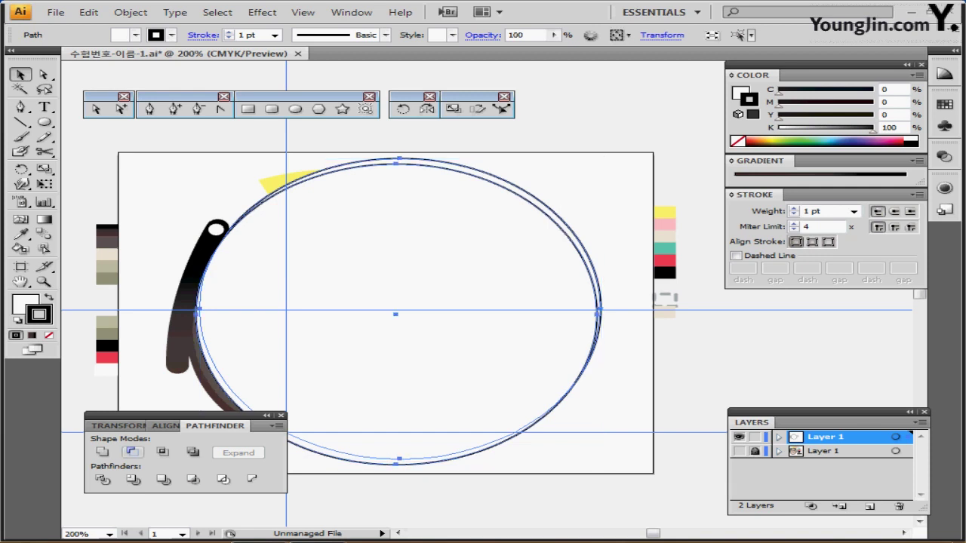
{"action": "left_click", "coordinate": [131, 451]}
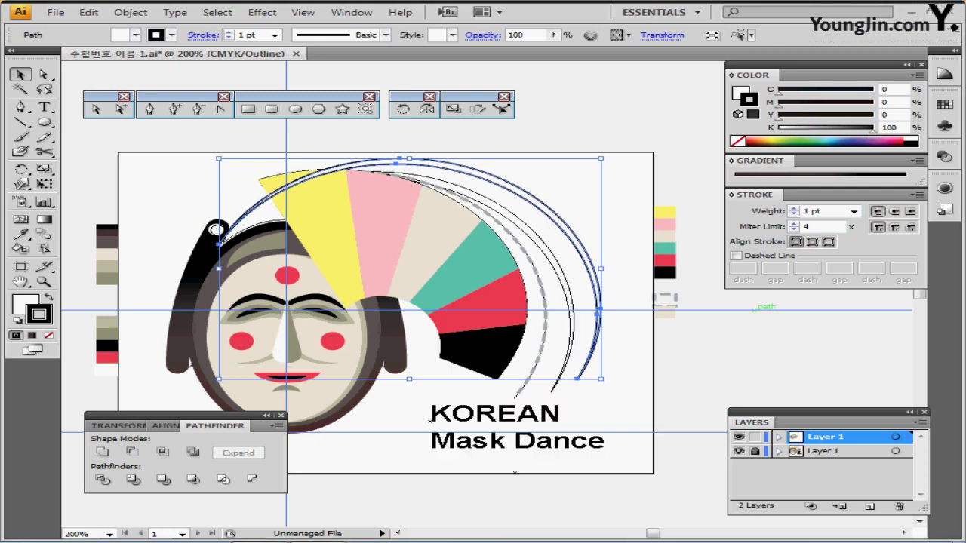
Nudge the crescent onto the reference layer's outermost arc beyond the dashed line.
{"action": "key", "text": "Left"}
{"action": "key", "text": "Left"}
{"action": "key", "text": "Left"}
{"action": "key", "text": "Left"}
{"action": "key", "text": "Left"}
{"action": "key", "text": "Left"}
{"action": "key", "text": "Left"}
{"action": "key", "text": "Left"}
{"action": "key", "text": "Left"}
{"action": "key", "text": "Left"}
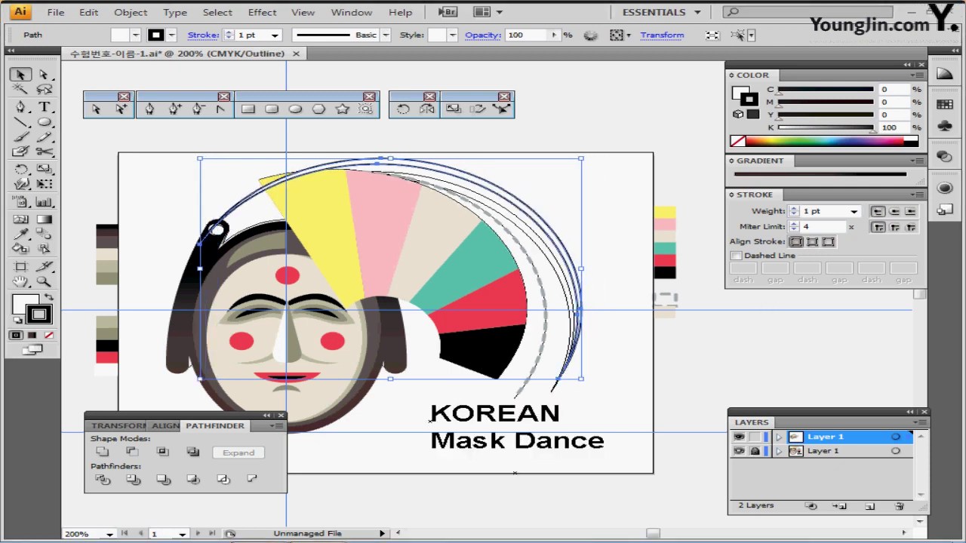
{"action": "key", "text": "Down"}
{"action": "key", "text": "Down"}
{"action": "key", "text": "Down"}
{"action": "key", "text": "Down"}
{"action": "key", "text": "Down"}
{"action": "key", "text": "Down"}
{"action": "key", "text": "Down"}
{"action": "key", "text": "Left"}
{"action": "key", "text": "Left"}
{"action": "key", "text": "Left"}
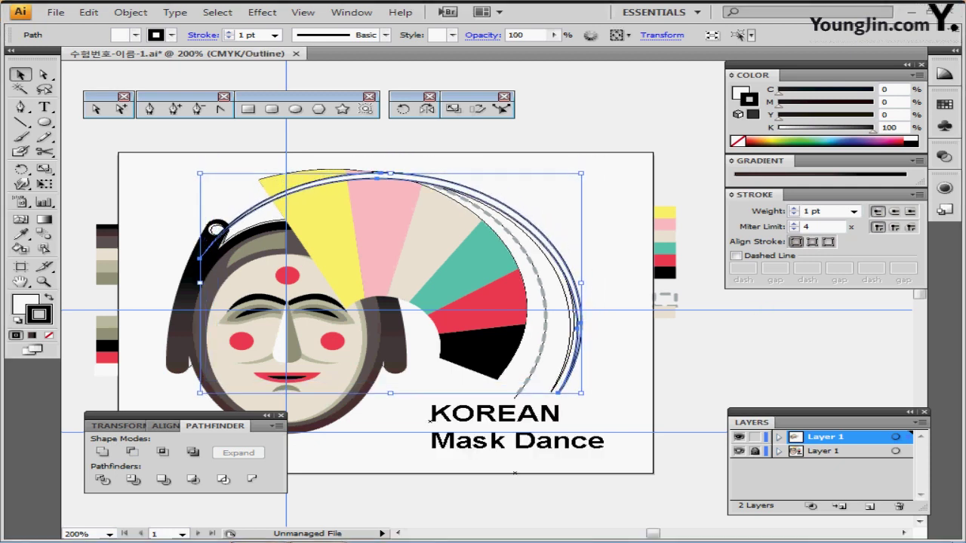
{"action": "key", "text": "Down"}
{"action": "key", "text": "Down"}
{"action": "key", "text": "Down"}
{"action": "key", "text": "Down"}
{"action": "key", "text": "Left"}
{"action": "key", "text": "Left"}
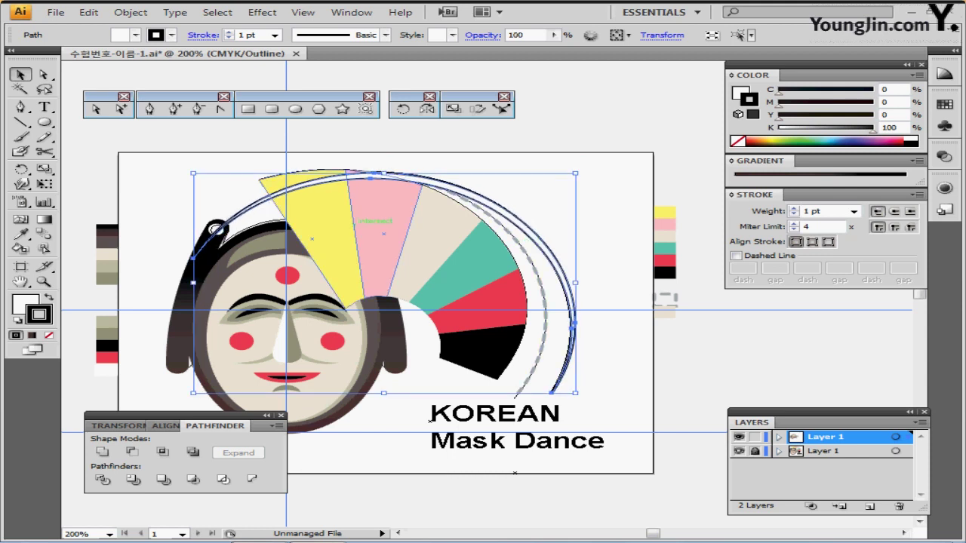
Draw a rectangle over the crescent's portion above the mask and yellow section and cut it away with Minus Front.
{"action": "left_click", "coordinate": [248, 108]}
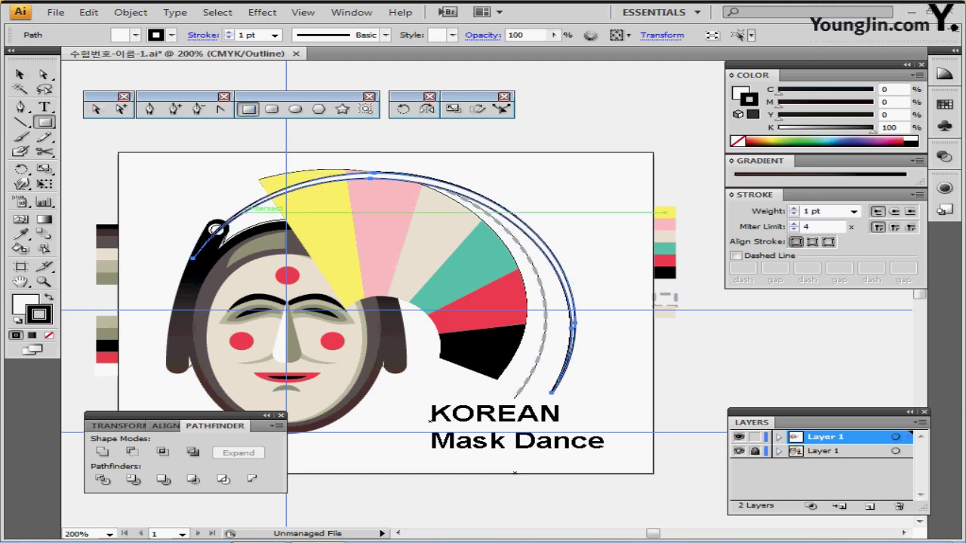
{"action": "mouse_move", "coordinate": [179, 147]}
{"action": "left_mouse_down"}
{"action": "mouse_move", "coordinate": [353, 311]}
{"action": "mouse_move", "coordinate": [366, 329]}
{"action": "mouse_move", "coordinate": [349, 332]}
{"action": "mouse_move", "coordinate": [354, 346]}
{"action": "left_mouse_up"}
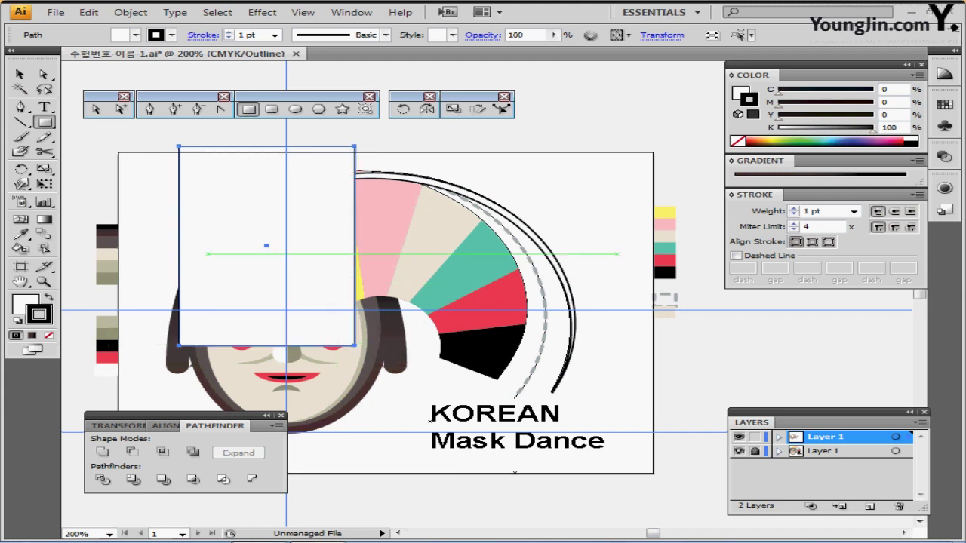
{"action": "key", "text": "ctrl"}
{"action": "left_click", "coordinate": [522, 220], "text": "ctrl+shift"}
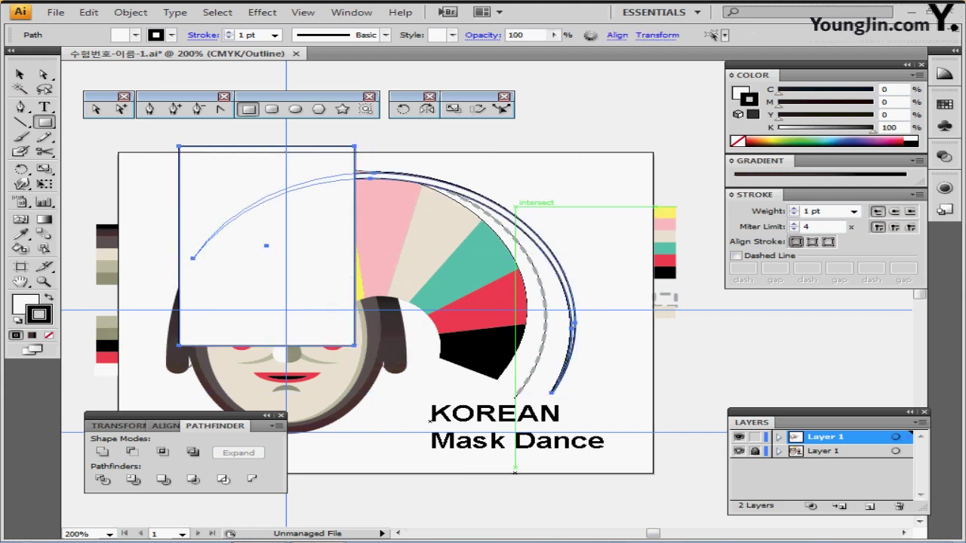
{"action": "left_click", "coordinate": [131, 452]}
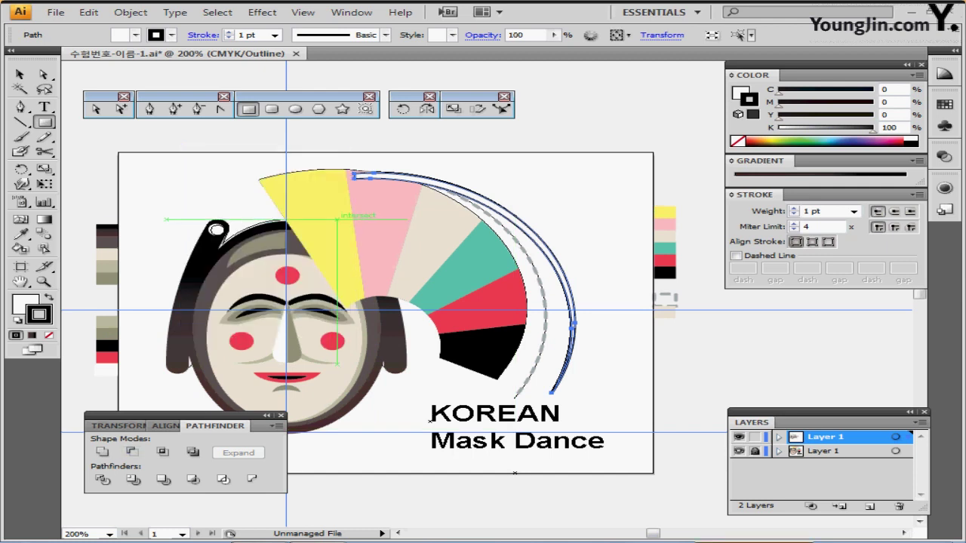
Apply the beige swatch's fill with no stroke to the crescent using the Eyedropper and hide the reference layer.
{"action": "key", "text": "ctrl"}
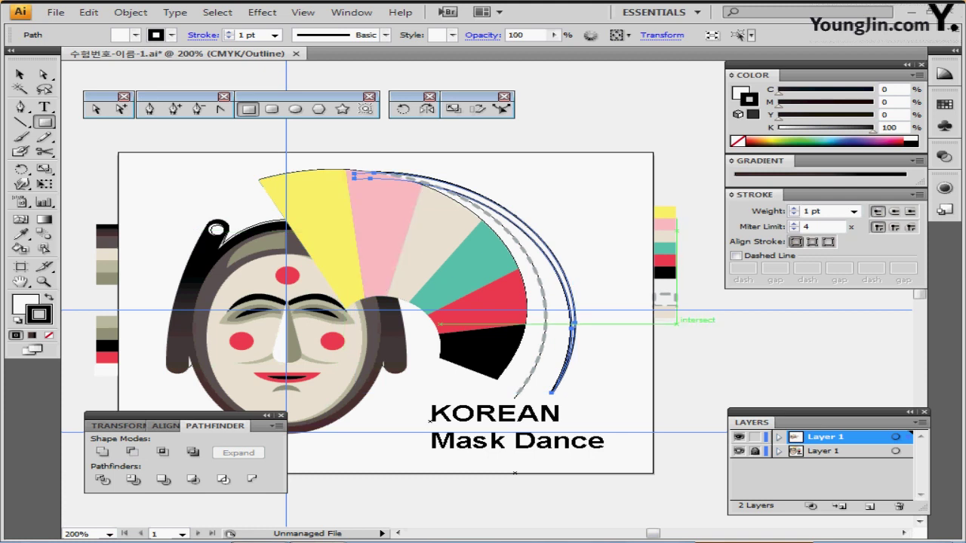
{"action": "key", "text": "ctrl"}
{"action": "key", "text": "i"}
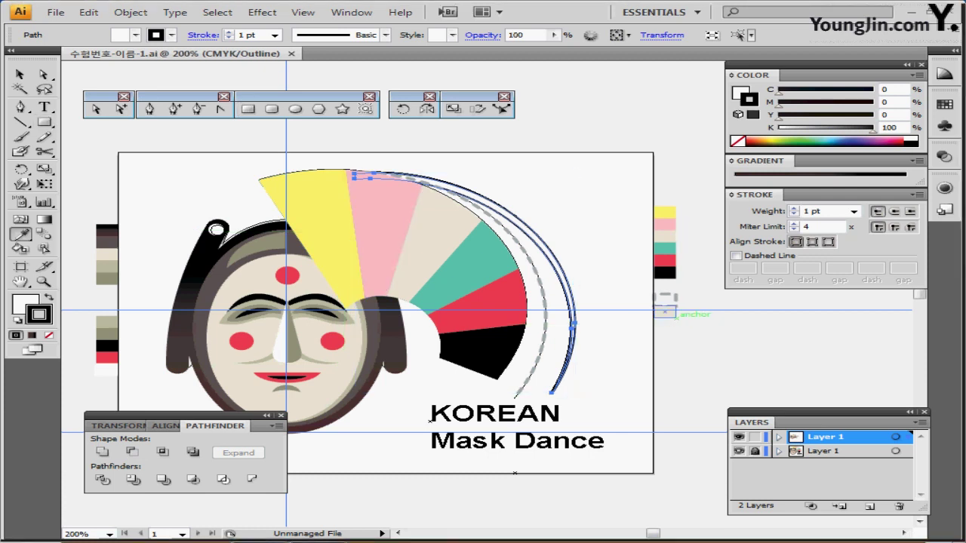
{"action": "left_click", "coordinate": [660, 310]}
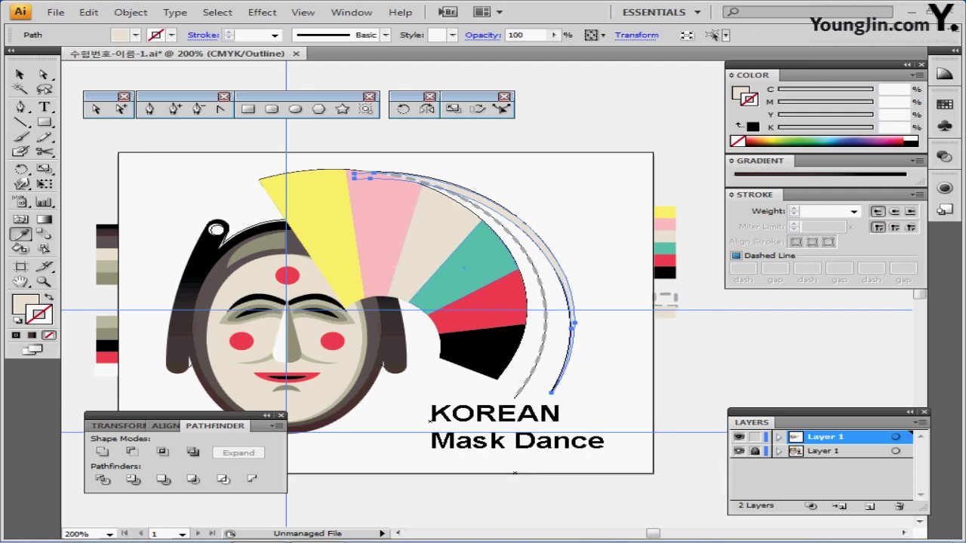
{"action": "key", "text": "ctrl+y"}
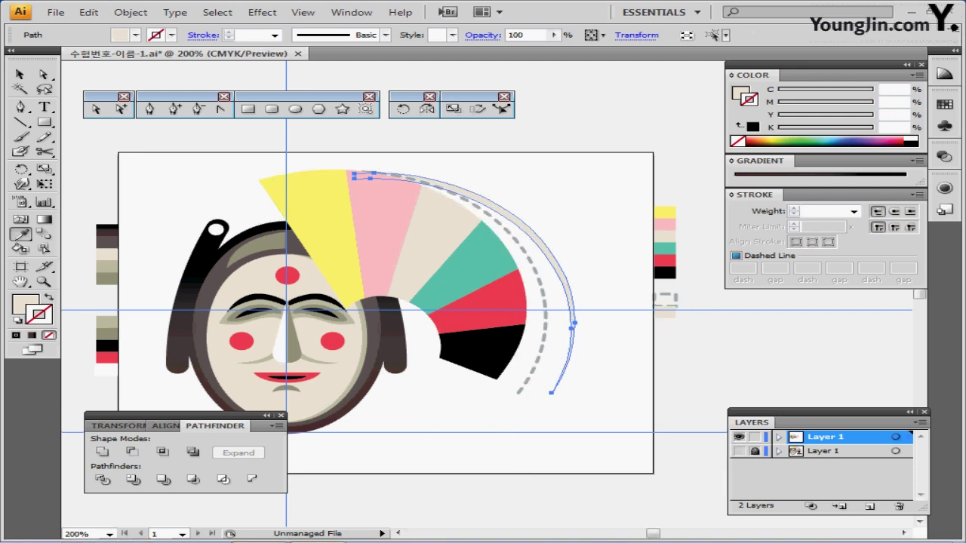
Select the fan sections, dashed arc and beige crescent, send them behind the mask, and clear the selection.
{"action": "key", "text": "ctrl+shift+a"}
{"action": "left_click_drag", "start_coordinate": [459, 179], "coordinate": [544, 230]}
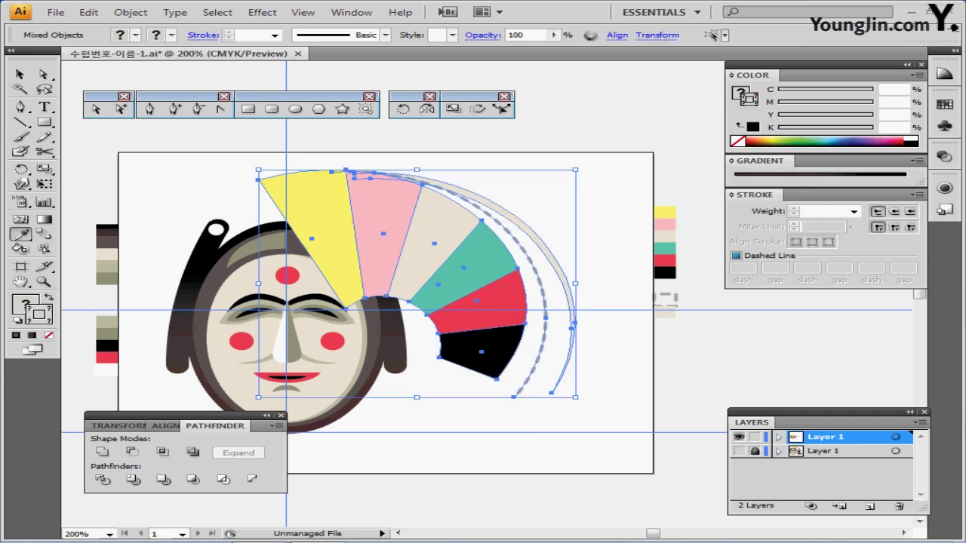
{"action": "key", "text": "ctrl+shift+["}
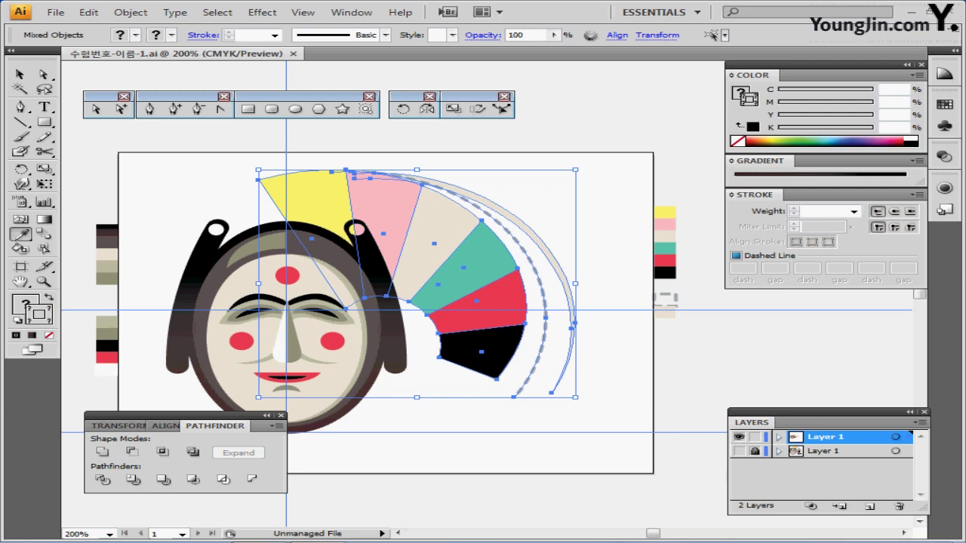
{"action": "left_click_drag", "start_coordinate": [452, 317], "coordinate": [473, 281]}
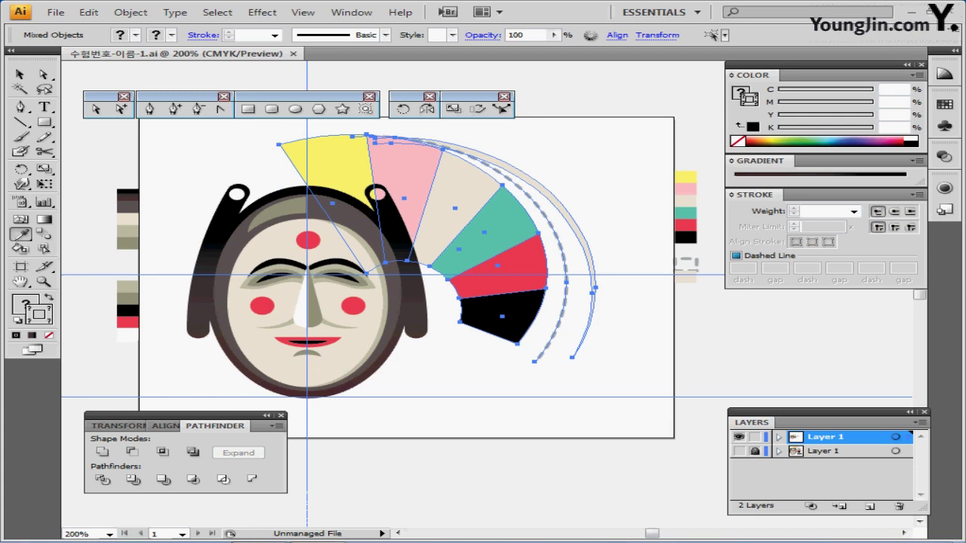
{"action": "key", "text": "ctrl+shift+a"}
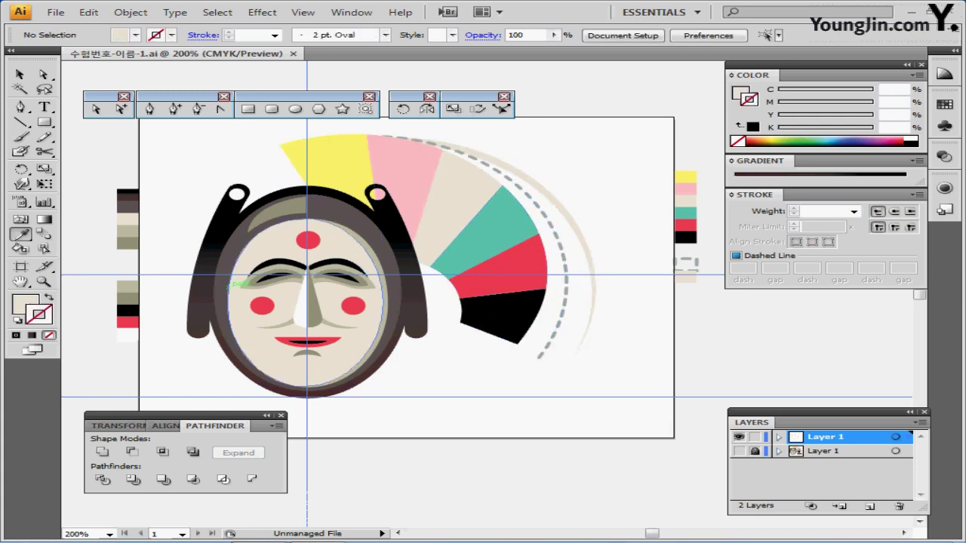
Copy the "KOREAN Mask Dance" text from the reference layer and paste it in front on the drawing layer.
{"action": "key", "text": "t"}
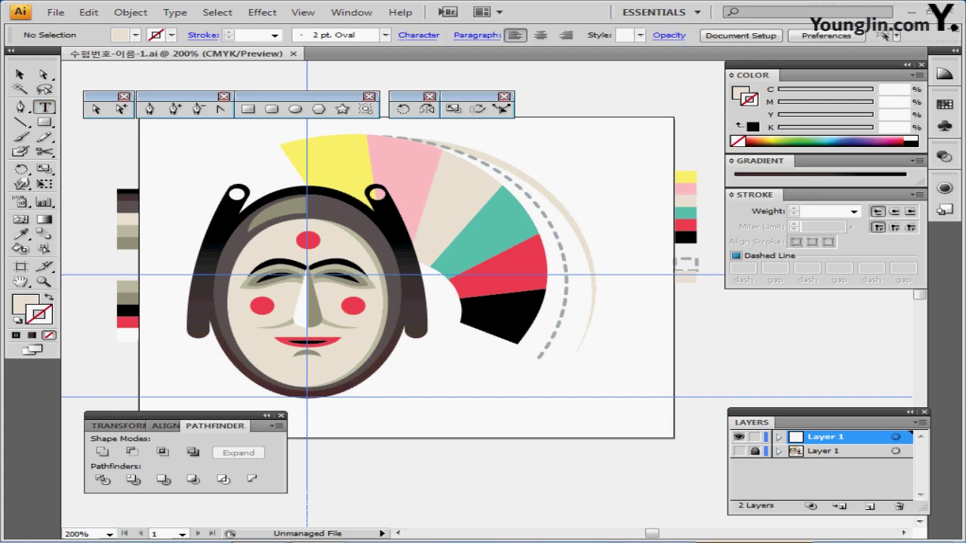
{"action": "left_click", "coordinate": [754, 451]}
{"action": "left_click", "coordinate": [739, 451]}
{"action": "left_click", "coordinate": [543, 406], "text": "ctrl"}
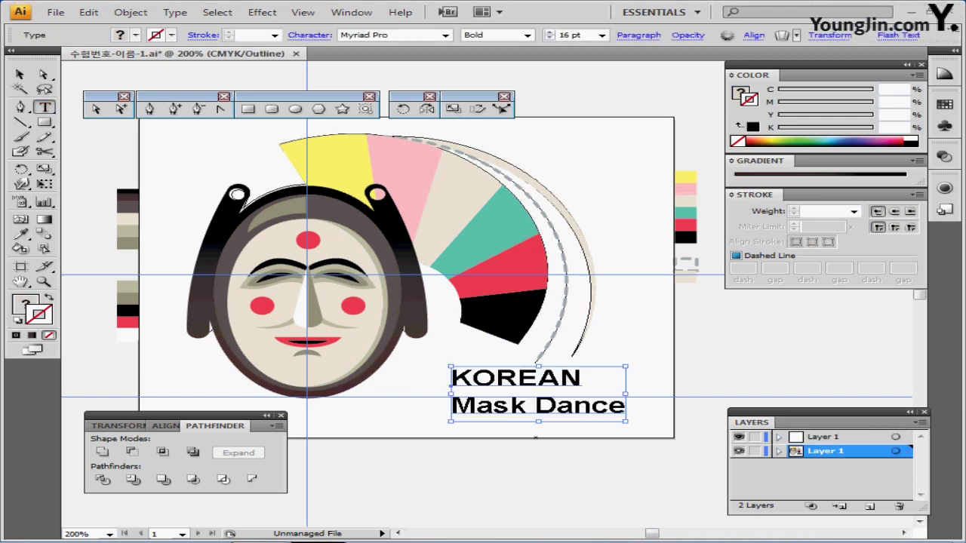
{"action": "key", "text": "ctrl+shift+a"}
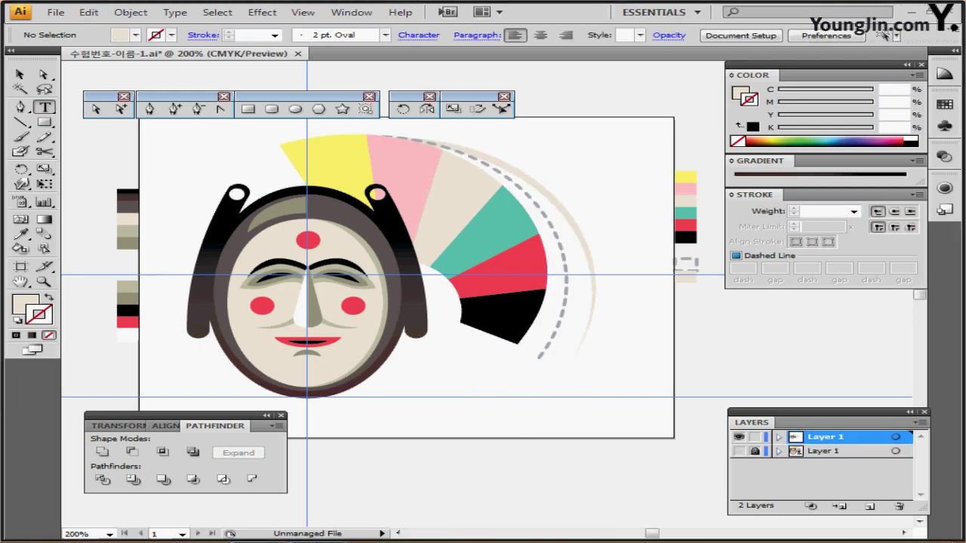
{"action": "key", "text": "ctrl+f"}
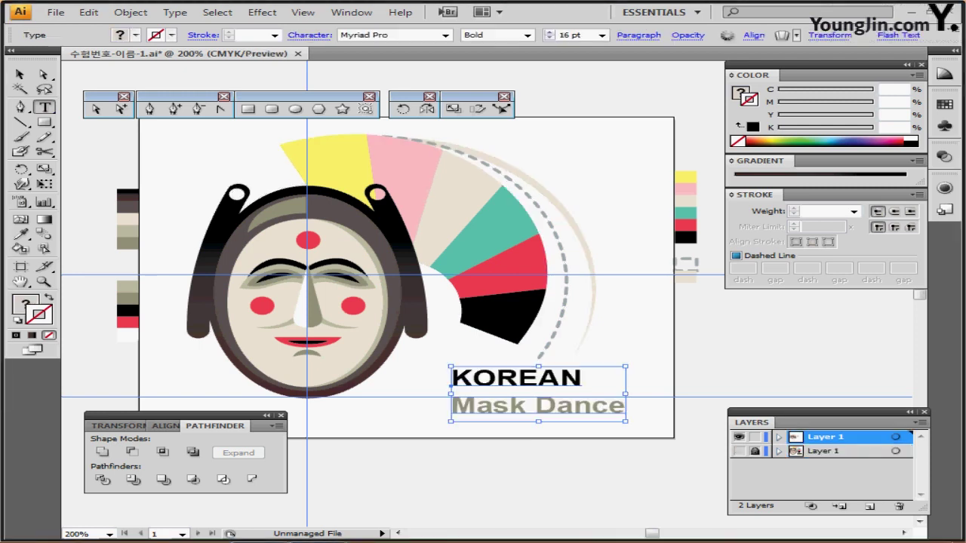
Check the text colours of the "KOREAN" and "Mask Dance" lines and save the document.
{"action": "left_click", "coordinate": [473, 380]}
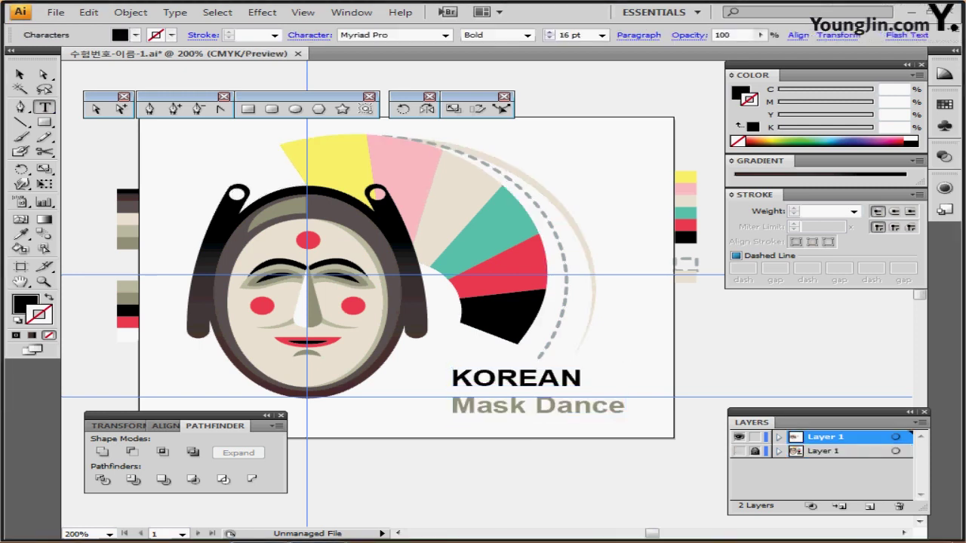
{"action": "left_click", "coordinate": [483, 406]}
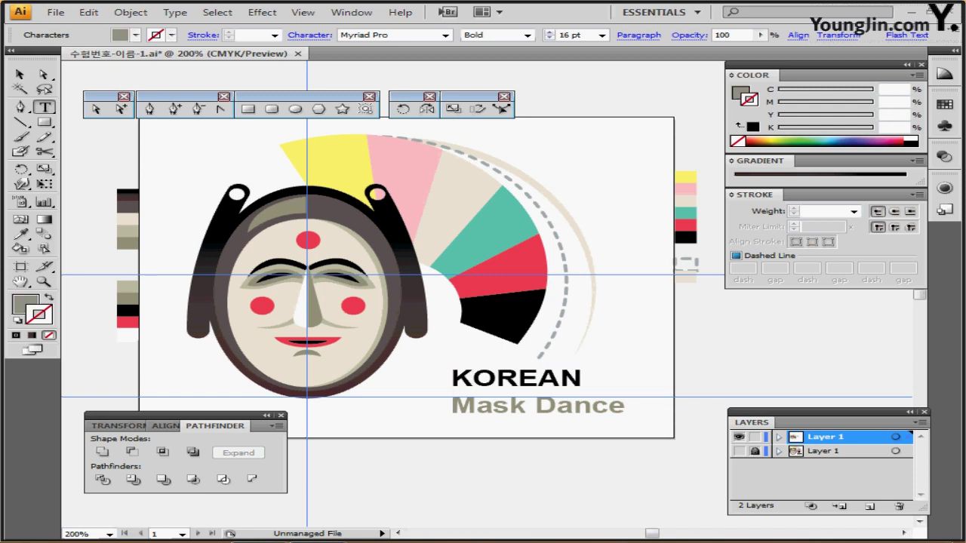
{"action": "key", "text": "ctrl+s"}
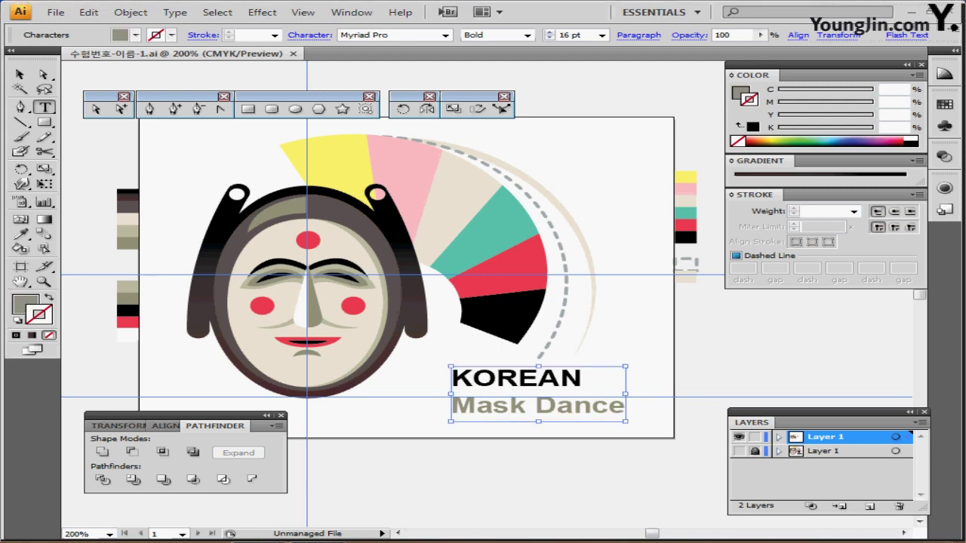
Set the font of the entire "KOREAN Mask Dance" text to Arial Bold and save the document.
{"action": "triple_click", "coordinate": [510, 406]}
{"action": "left_click", "coordinate": [513, 379]}
{"action": "key", "text": "ctrl+a"}
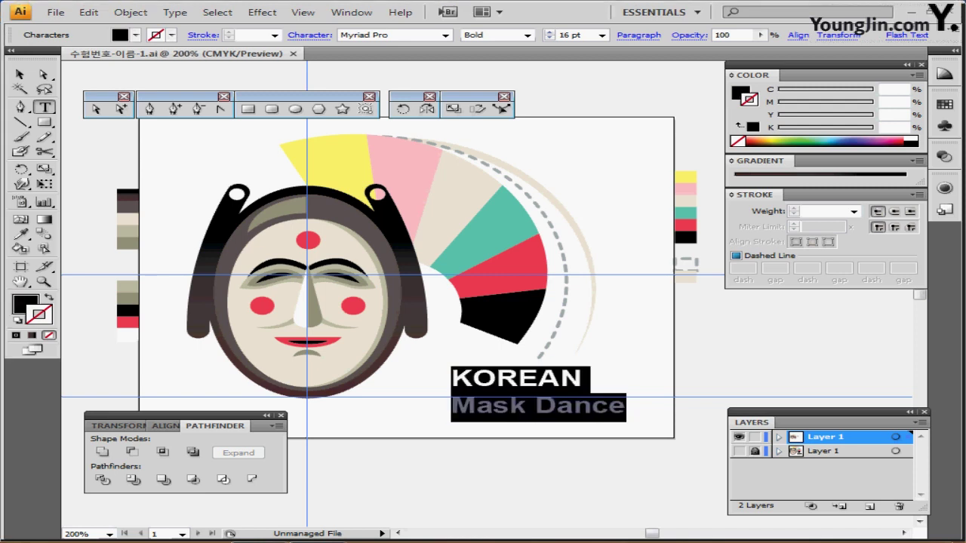
{"action": "left_click", "coordinate": [377, 35]}
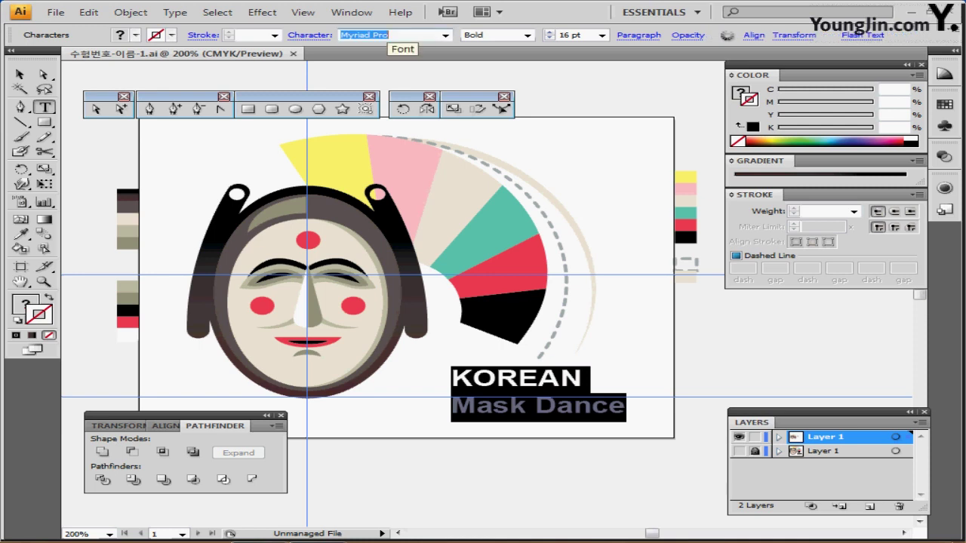
{"action": "type", "text": "Arial"}
{"action": "key", "text": "Return"}
{"action": "left_click", "coordinate": [527, 36]}
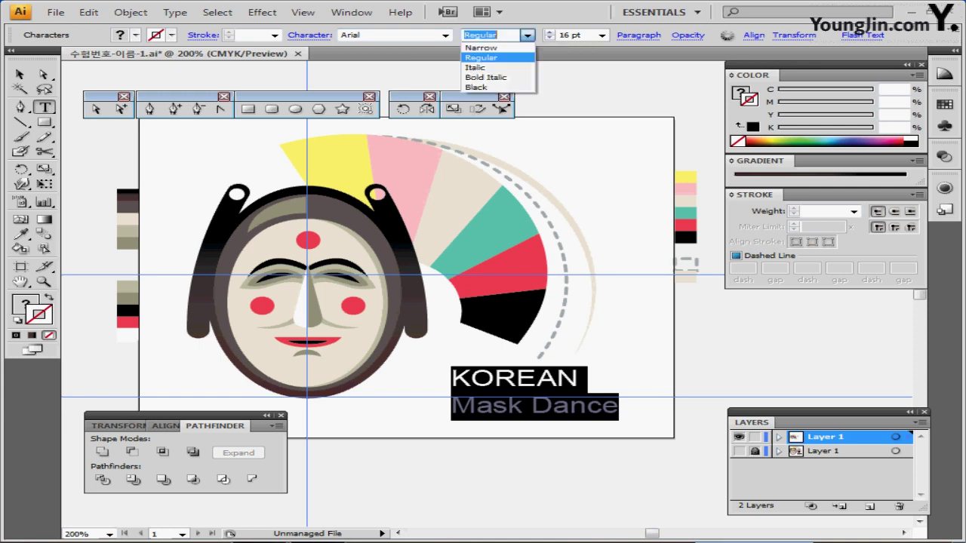
{"action": "left_click", "coordinate": [527, 36]}
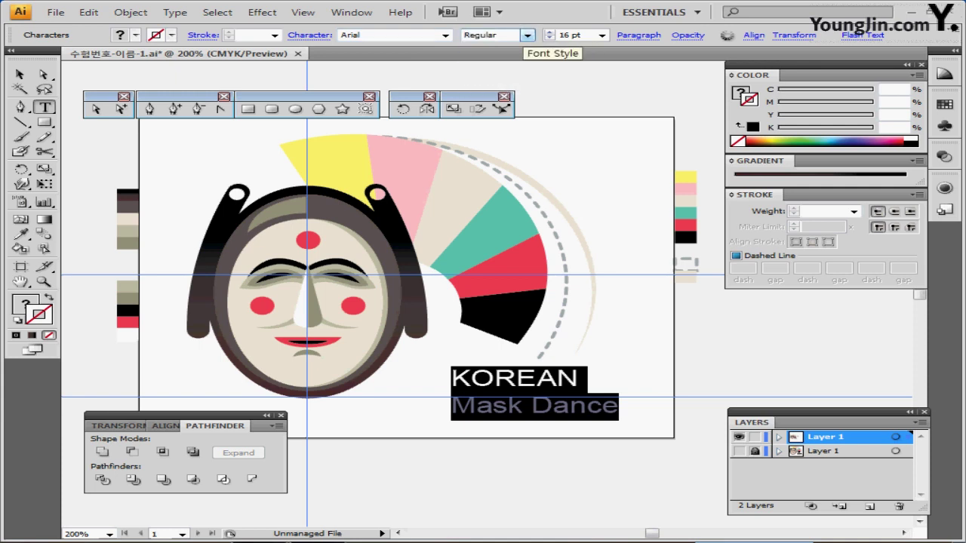
{"action": "left_click", "coordinate": [498, 77]}
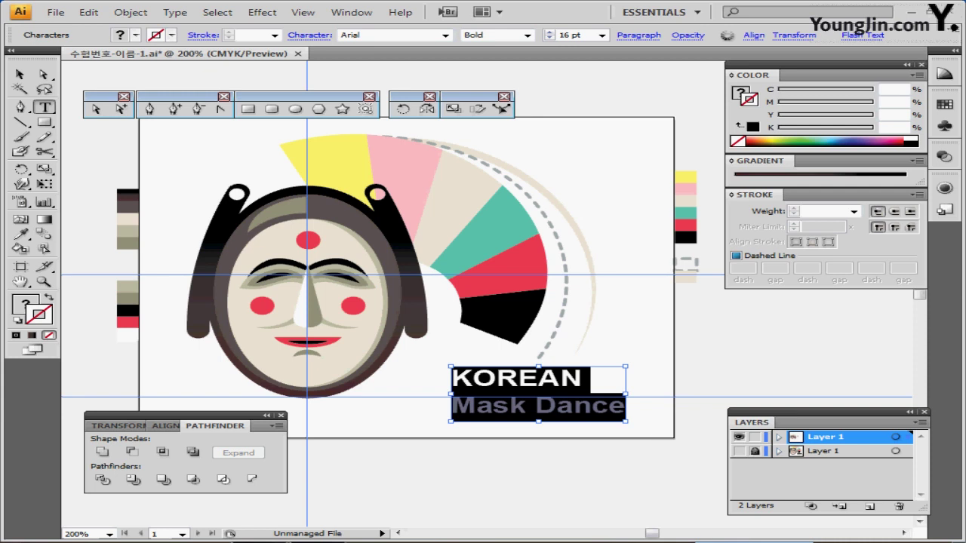
{"action": "key", "text": "ctrl+s"}
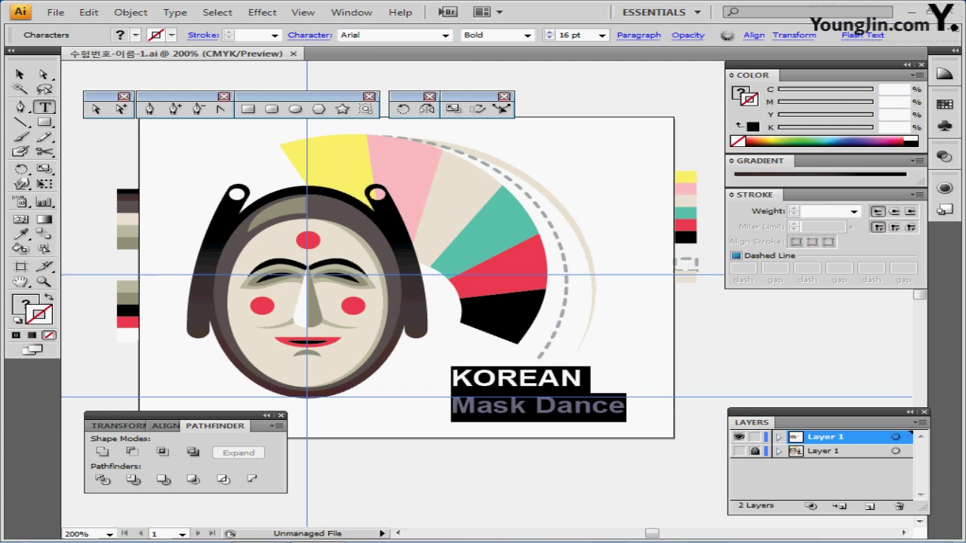
Check the CMYK fill colour and the paragraph settings of the "Mask Dance" line.
{"action": "left_click", "coordinate": [581, 379]}
{"action": "left_click", "coordinate": [625, 406]}
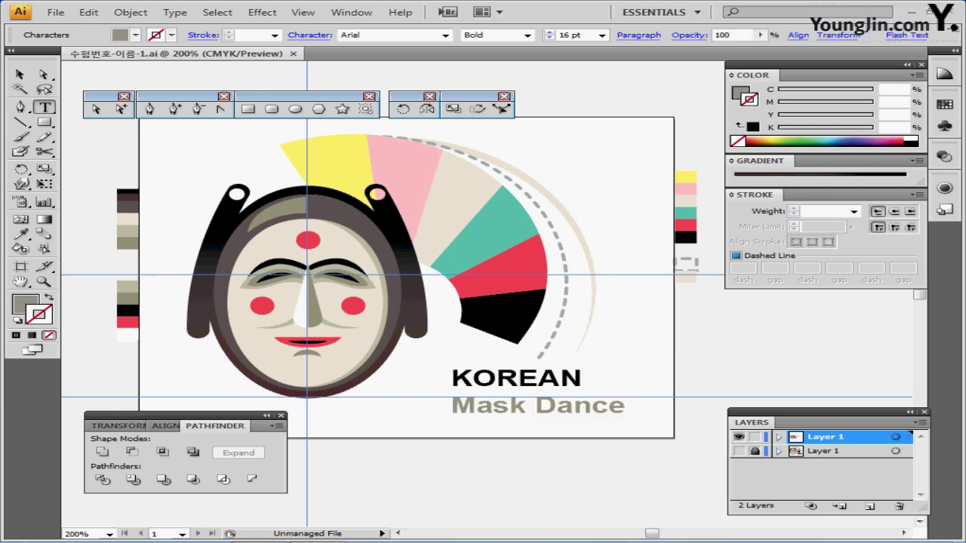
{"action": "left_click_drag", "start_coordinate": [624, 406], "coordinate": [452, 406]}
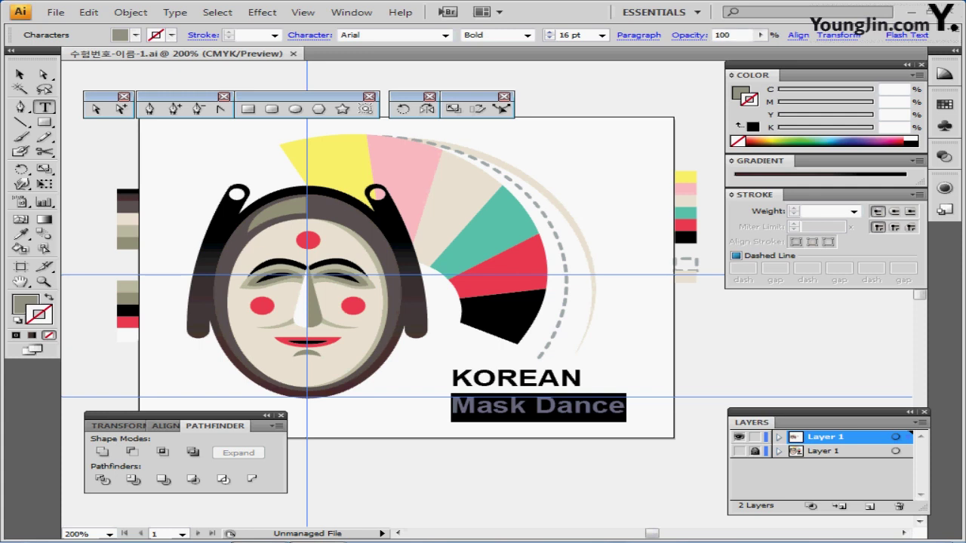
{"action": "left_click", "coordinate": [738, 91]}
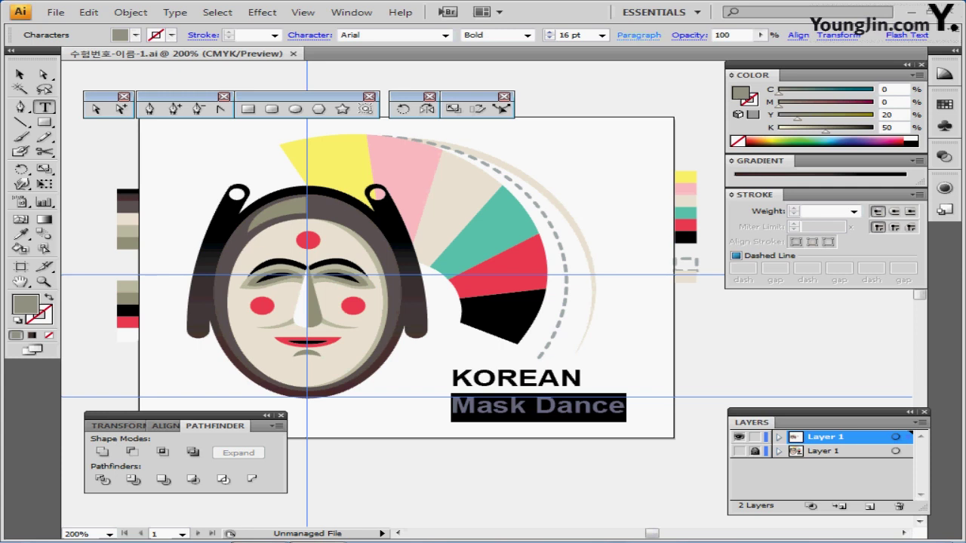
{"action": "left_click", "coordinate": [638, 34]}
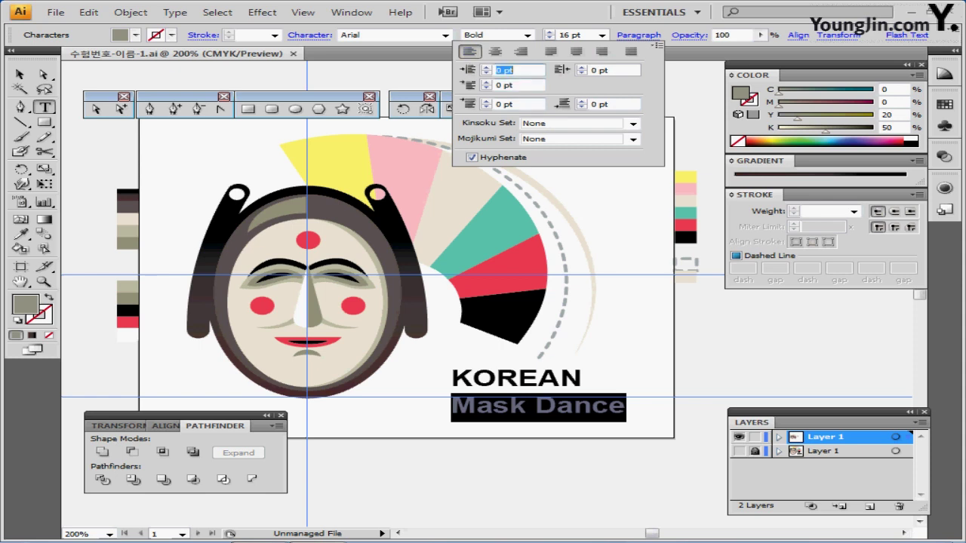
{"action": "key", "text": "Escape"}
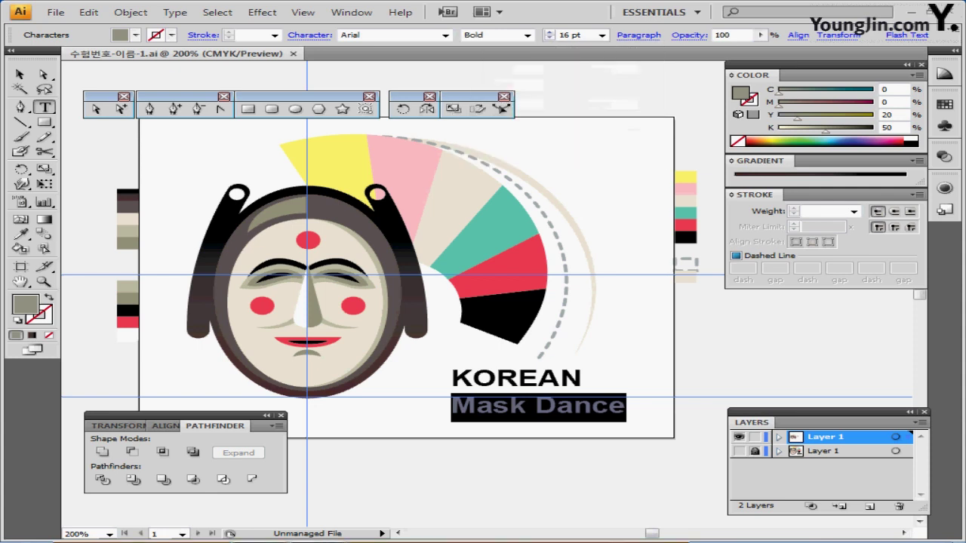
Clear the text selection, hide the guides and fit the artboard in the window.
{"action": "key", "text": "ctrl+shift+a"}
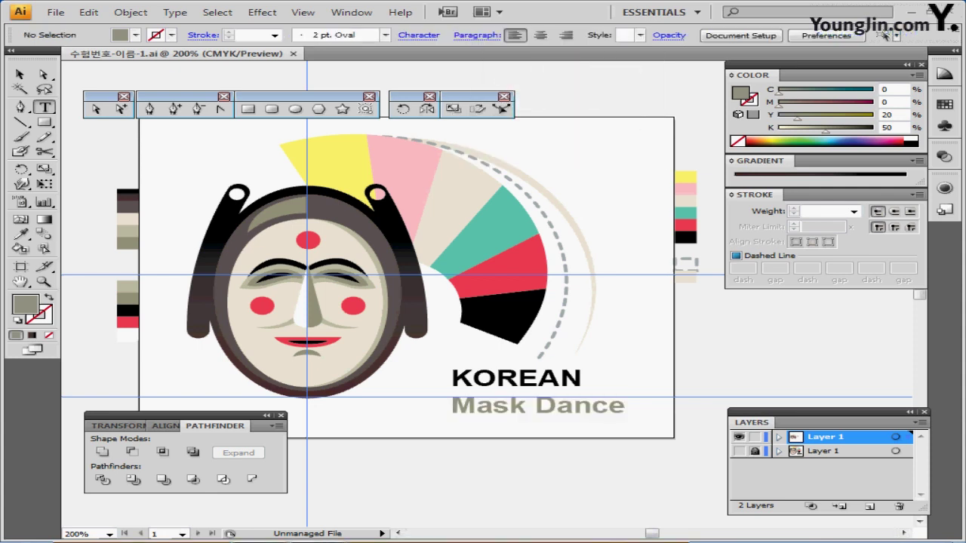
{"action": "key", "text": "ctrl+semicolon"}
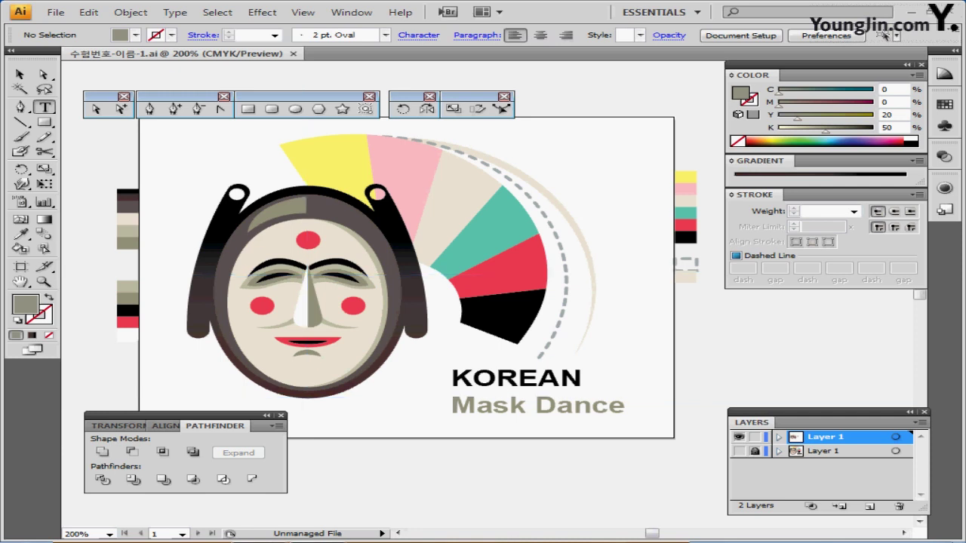
{"action": "key", "text": "ctrl+0"}
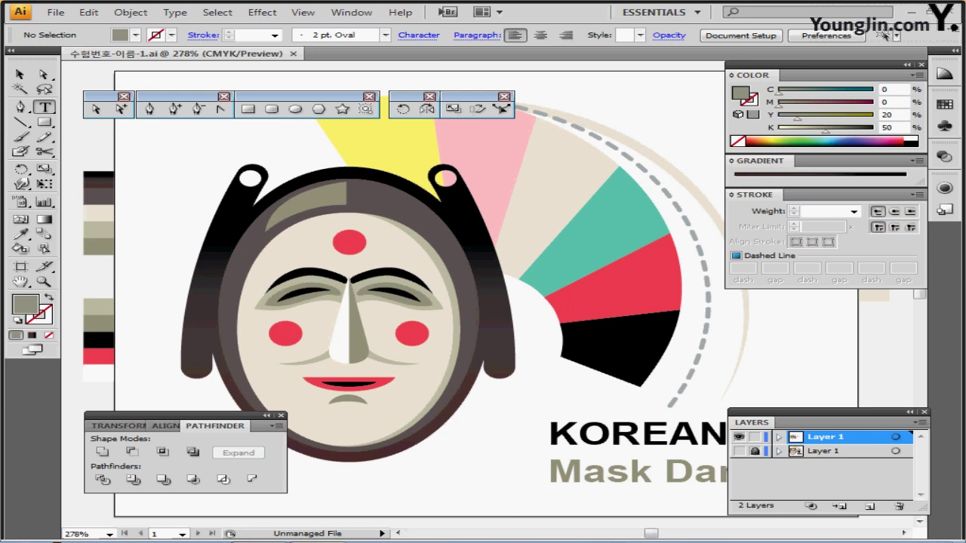